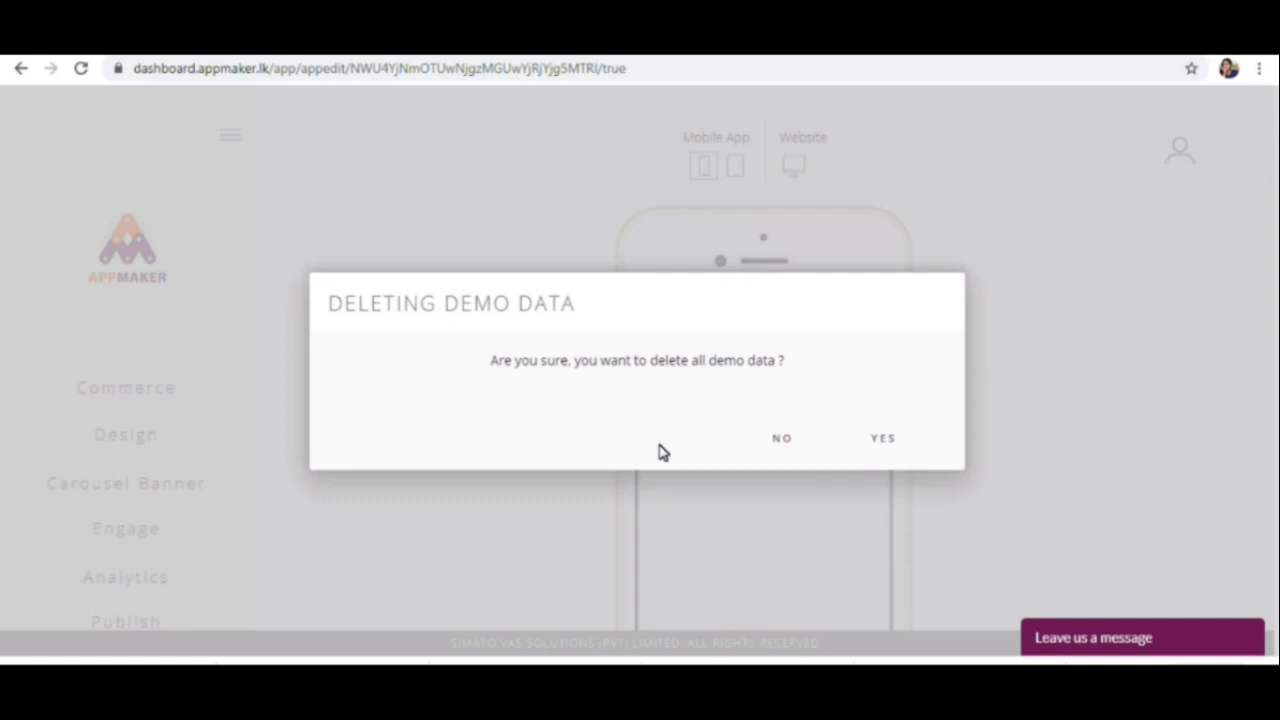
Step: Keep the demo data and scroll through the Agora store's phone preview
left_click(789, 443)
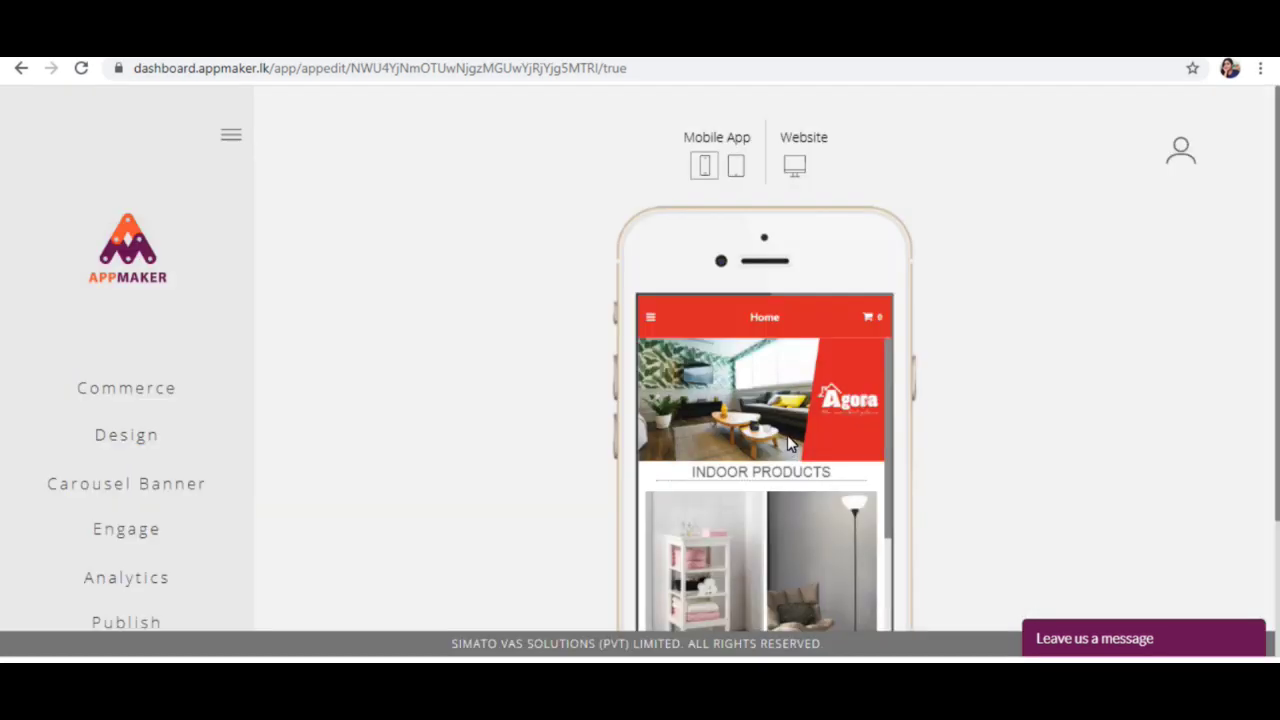
scroll(750, 447, "down", 5)
scroll(851, 514, "down", 2)
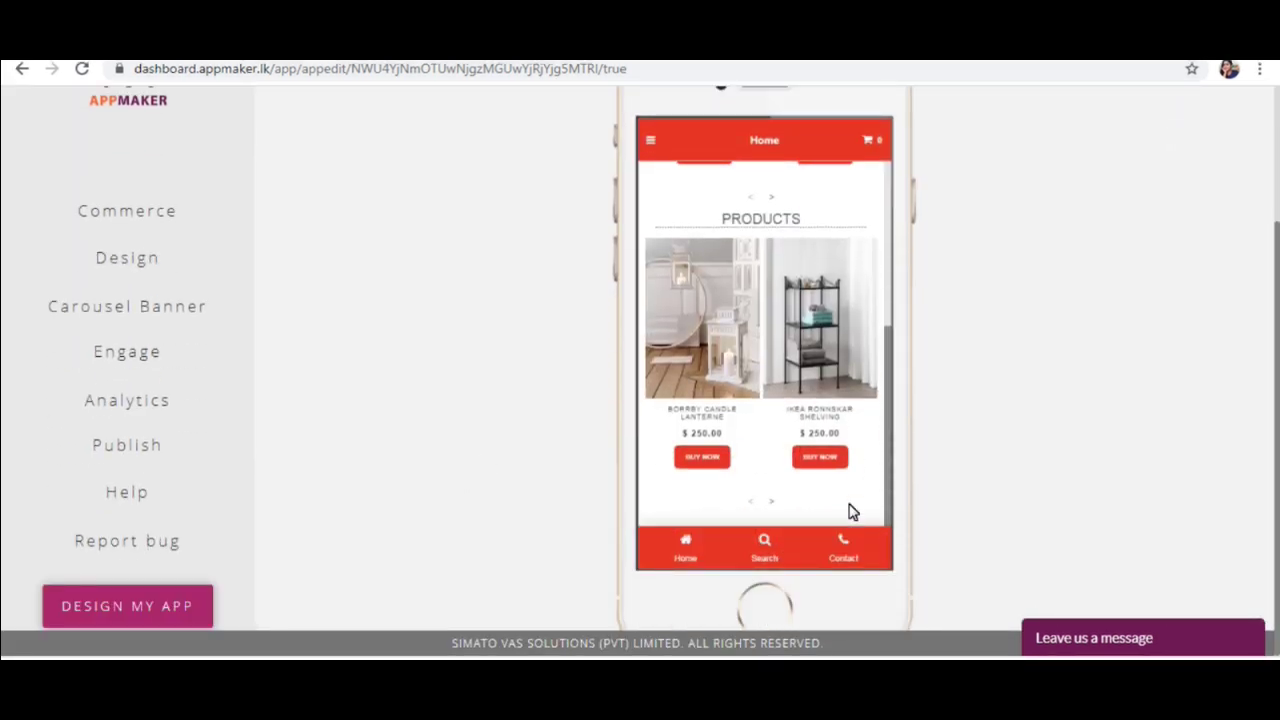
scroll(849, 509, "up", 5)
scroll(270, 412, "up", 2)
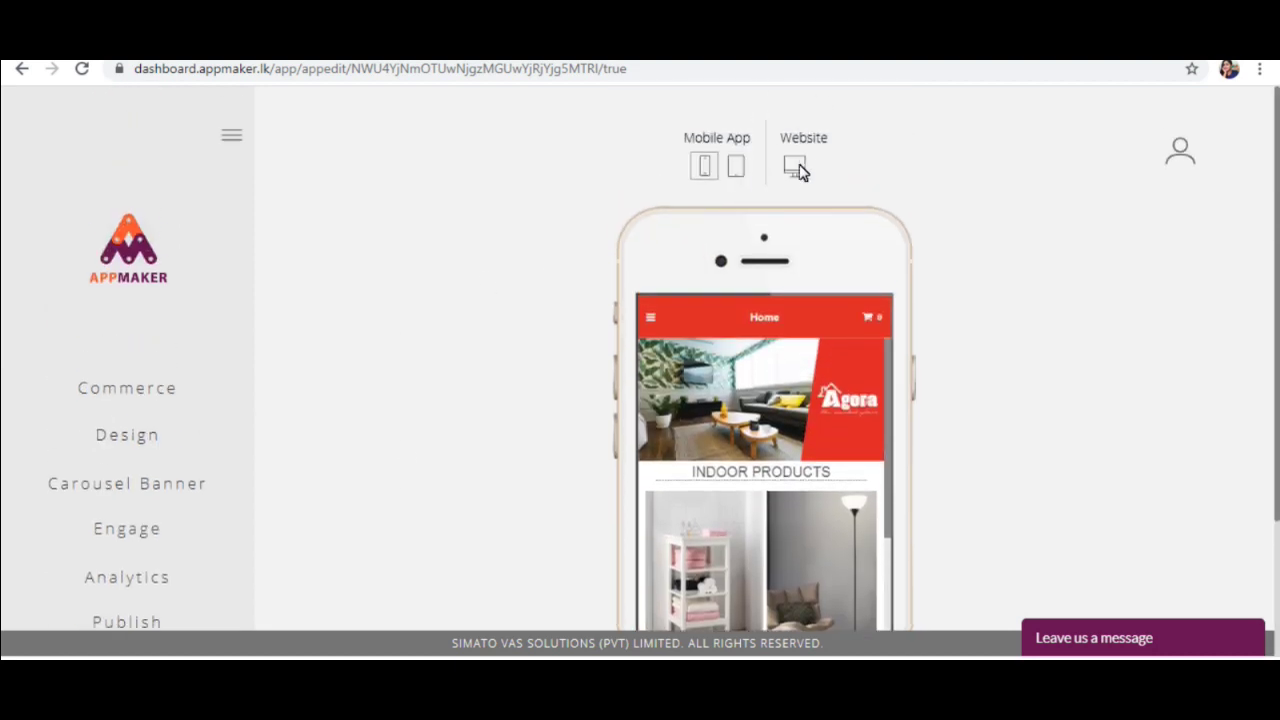
Step: Look over the Agora store in the tablet-sized layout
left_click(744, 166)
scroll(785, 262, "down", 5)
scroll(789, 273, "up", 3)
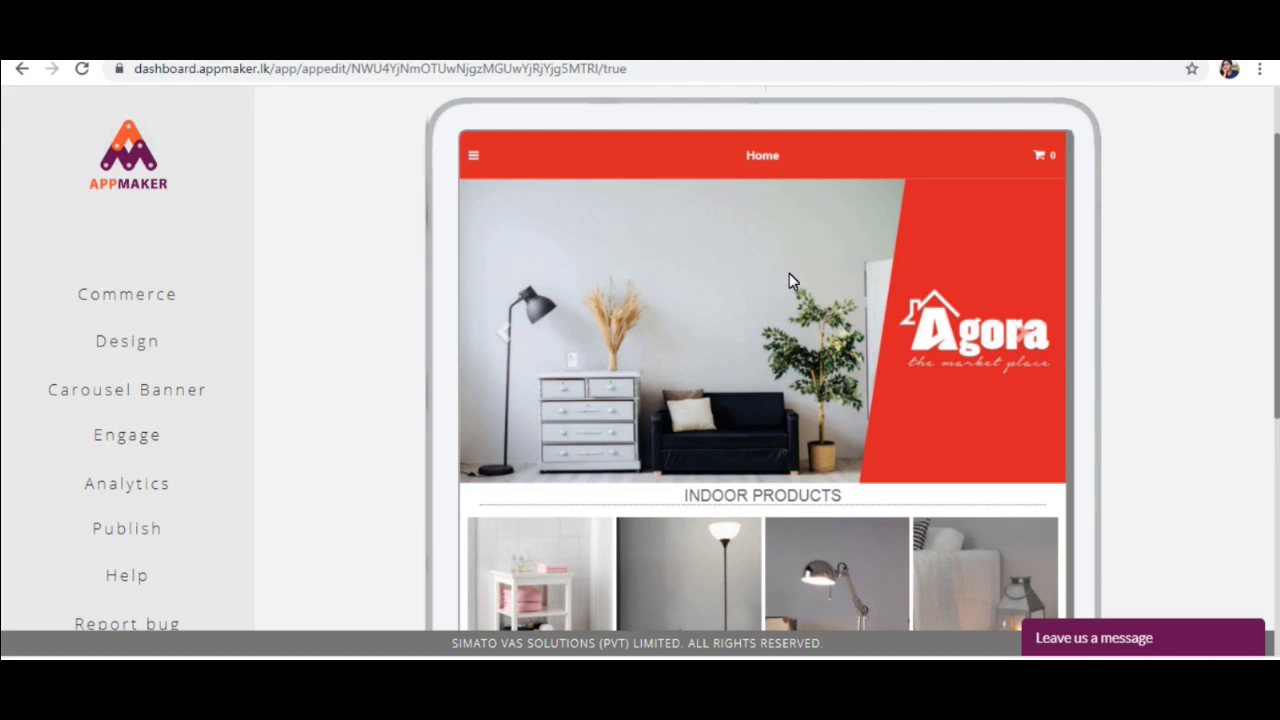
scroll(1055, 293, "up", 1)
Step: Browse the Agora store in the website layout
left_click(793, 166)
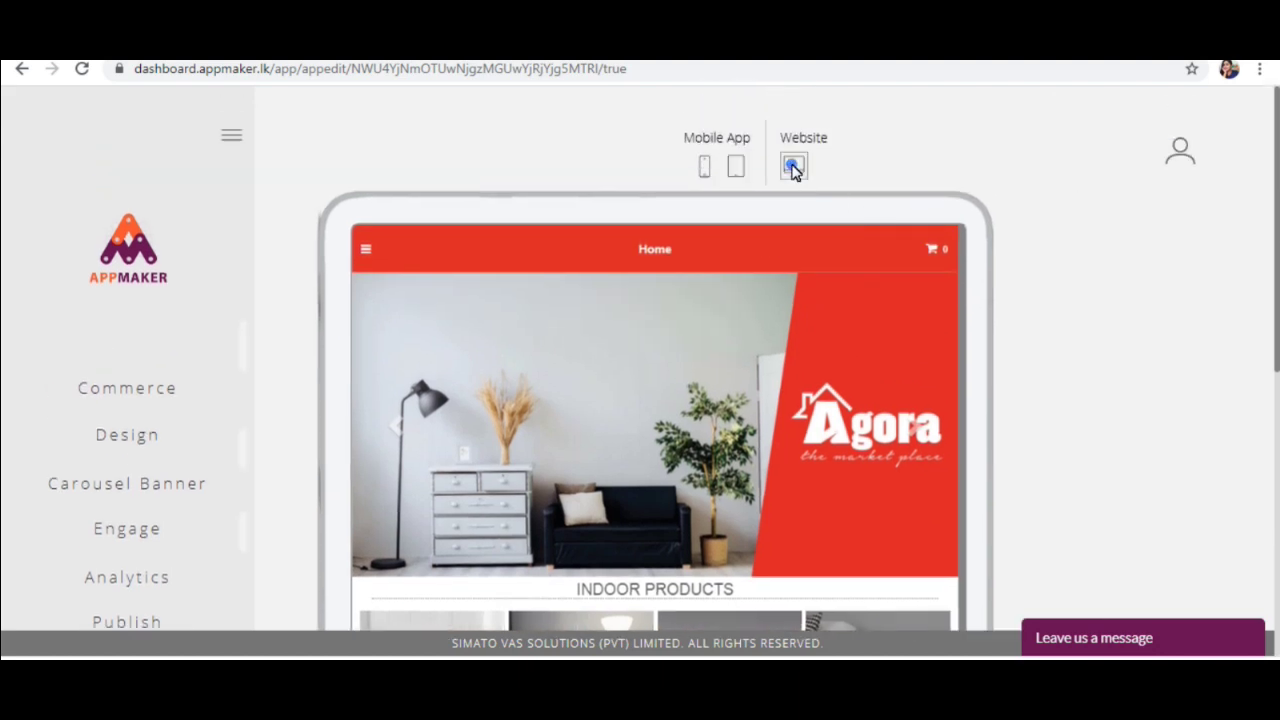
scroll(733, 349, "down", 3)
scroll(735, 348, "down", 5)
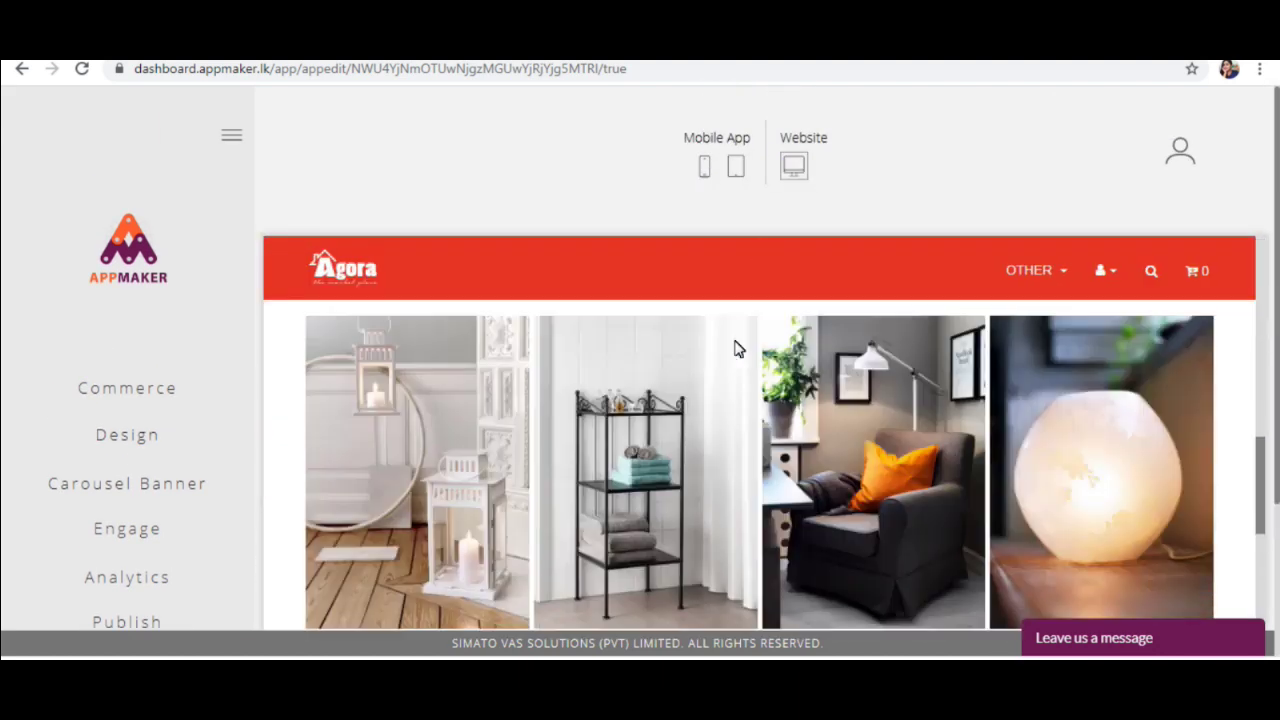
scroll(740, 346, "up", 3)
scroll(740, 346, "up", 5)
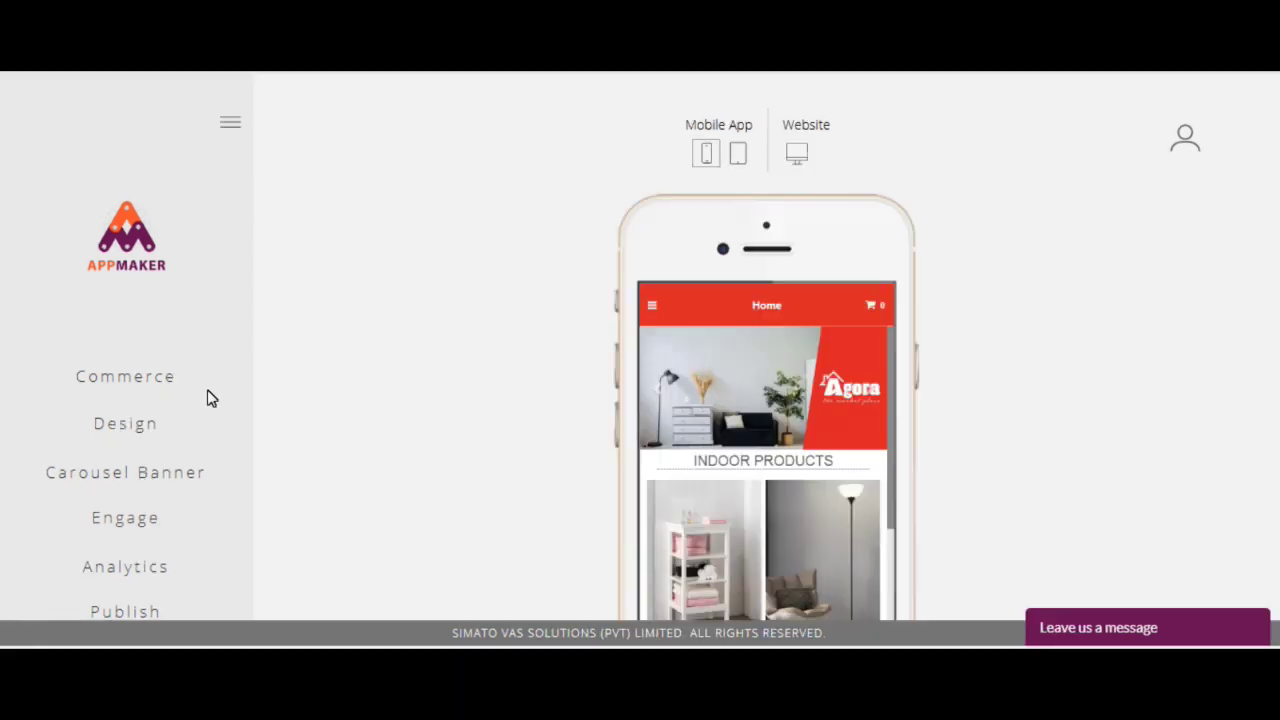
Step: Upload the teal storefront download image as the store's new logo
left_click(159, 425)
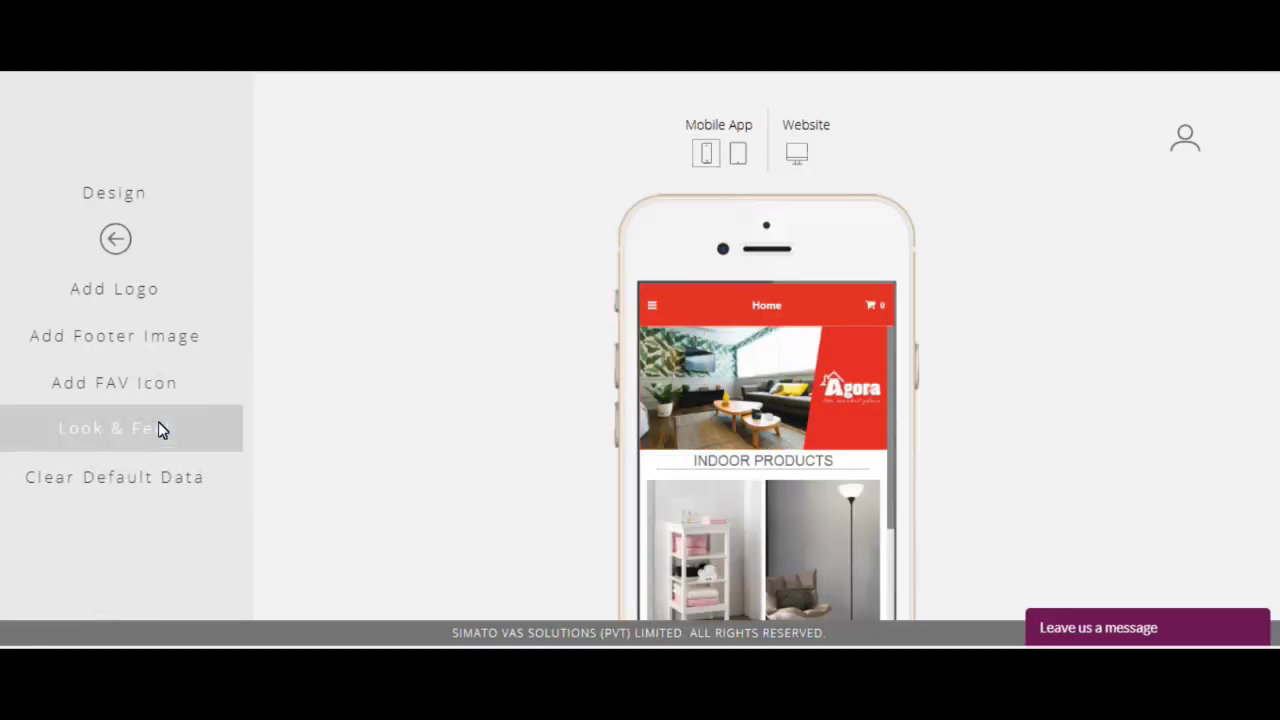
left_click(168, 292)
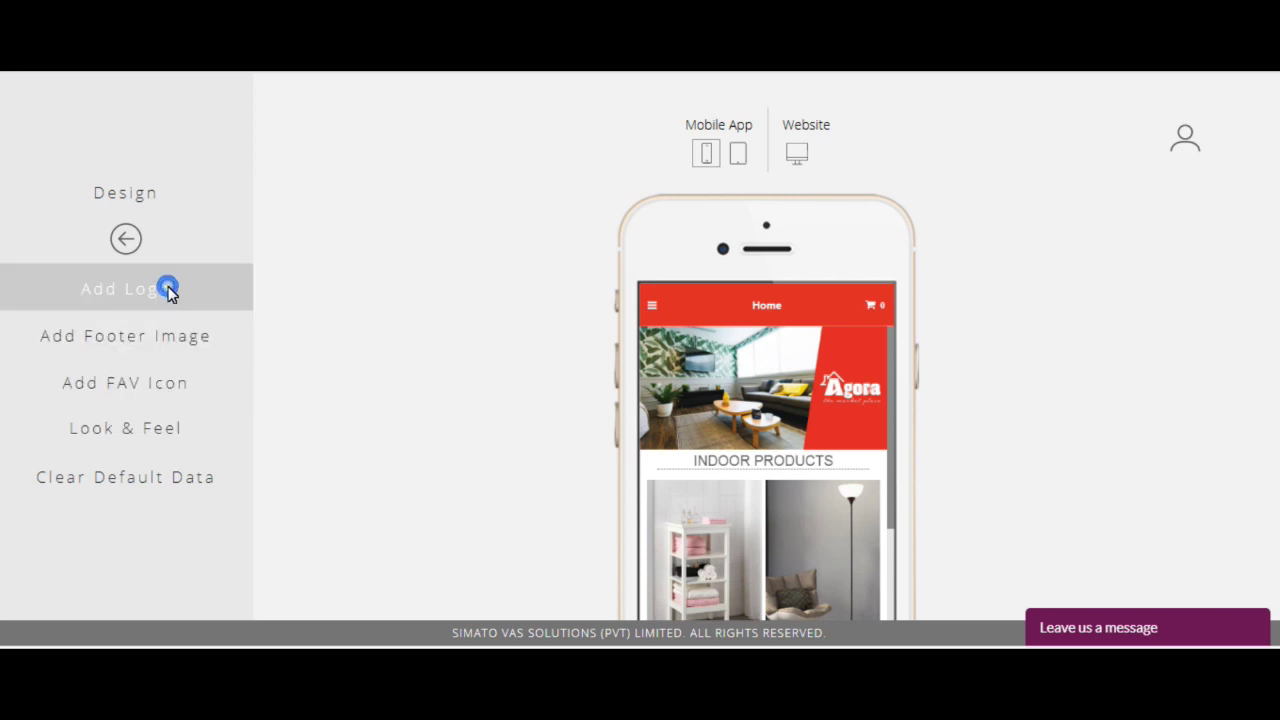
left_click(554, 519)
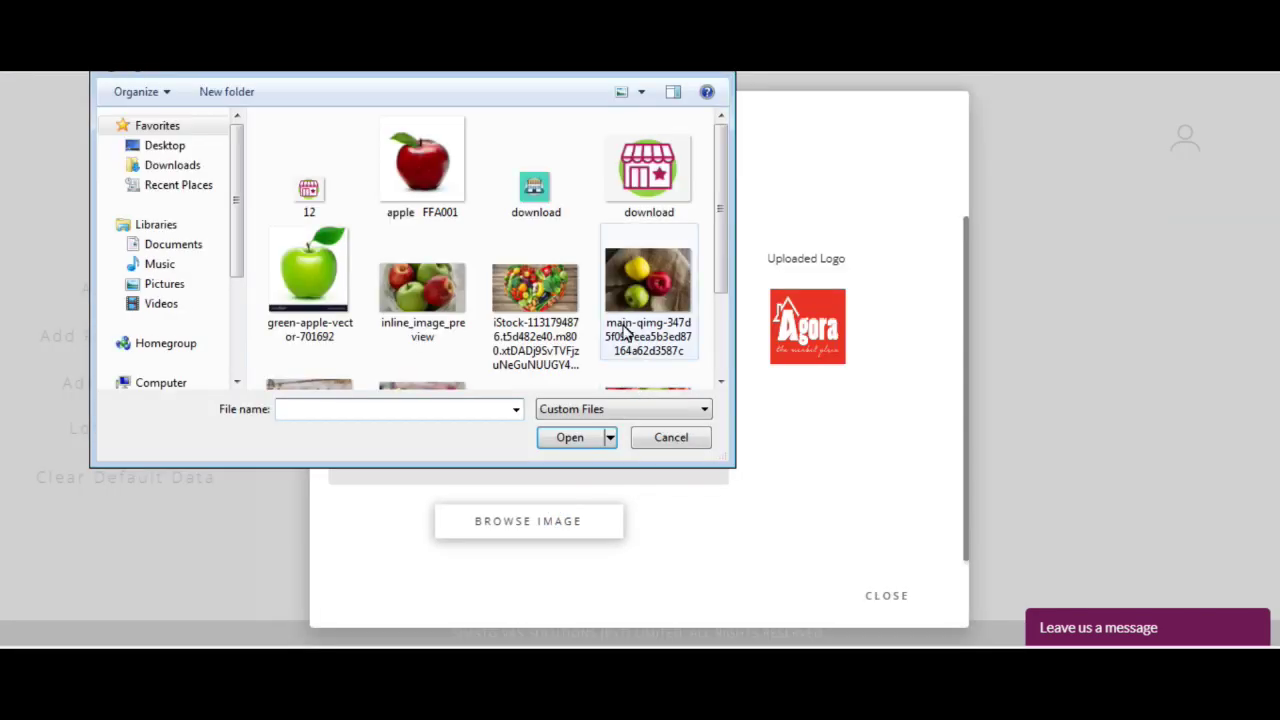
double_click(543, 190)
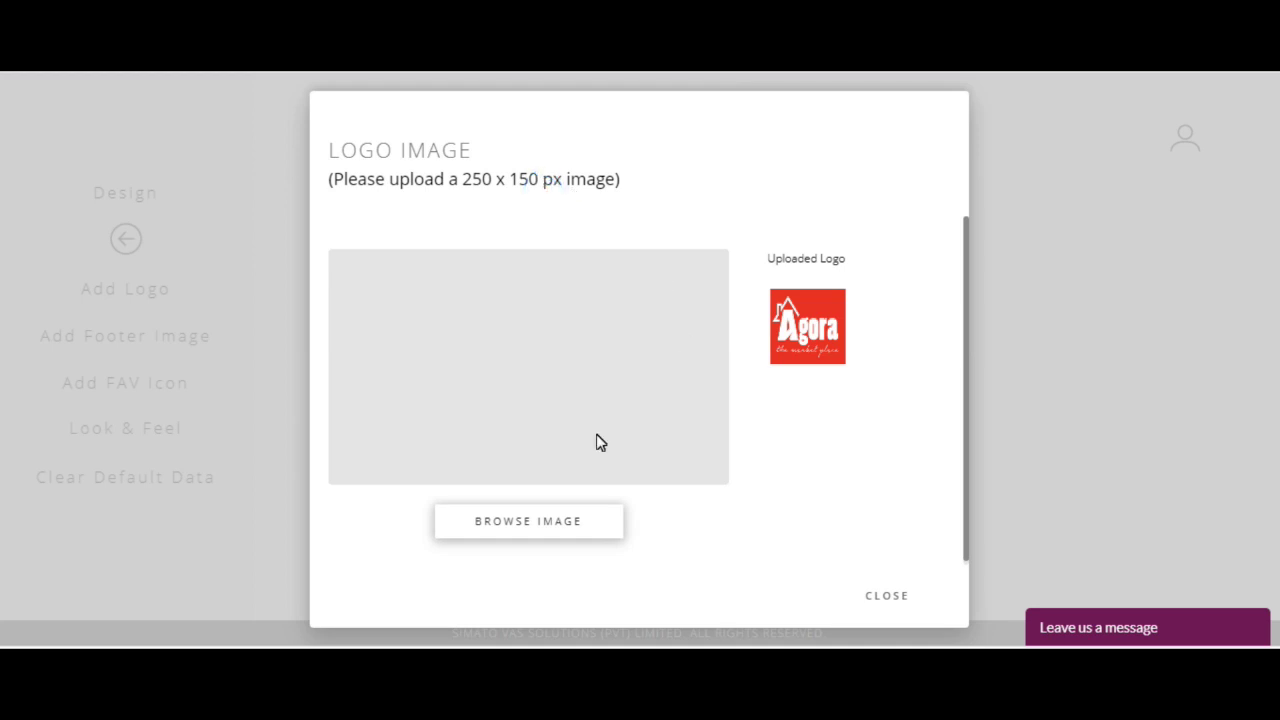
left_click(535, 532)
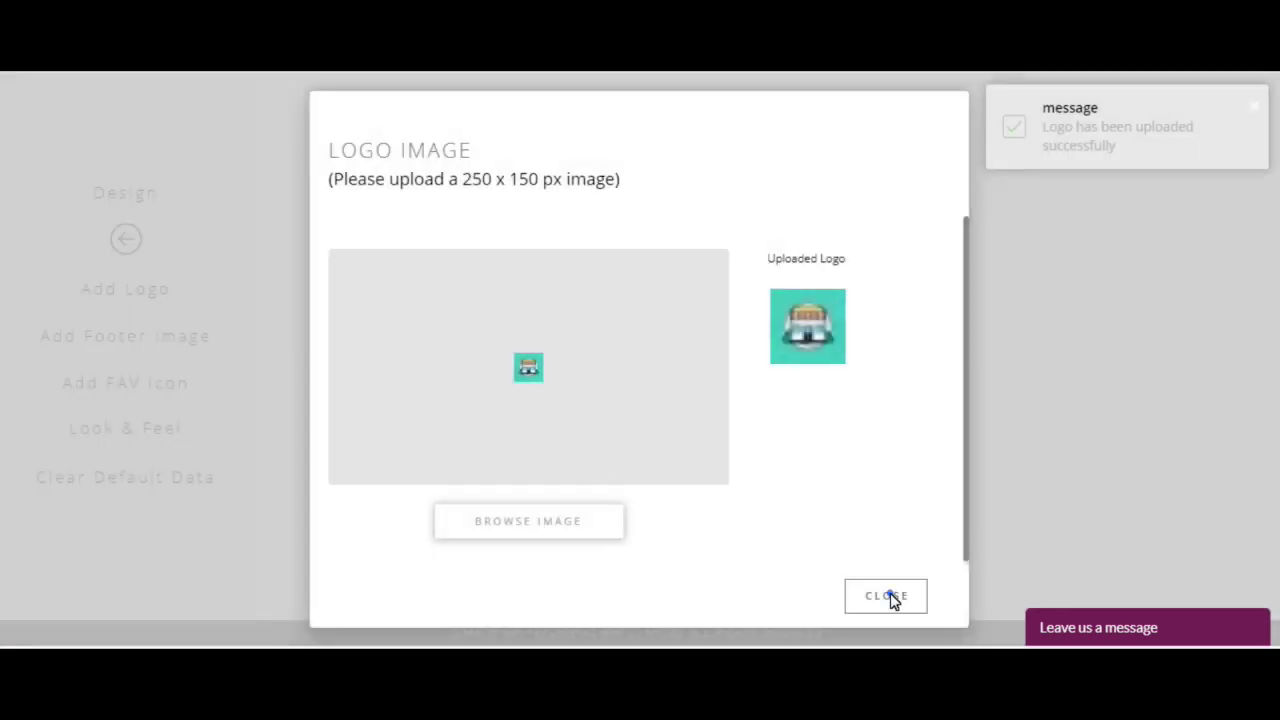
left_click(887, 596)
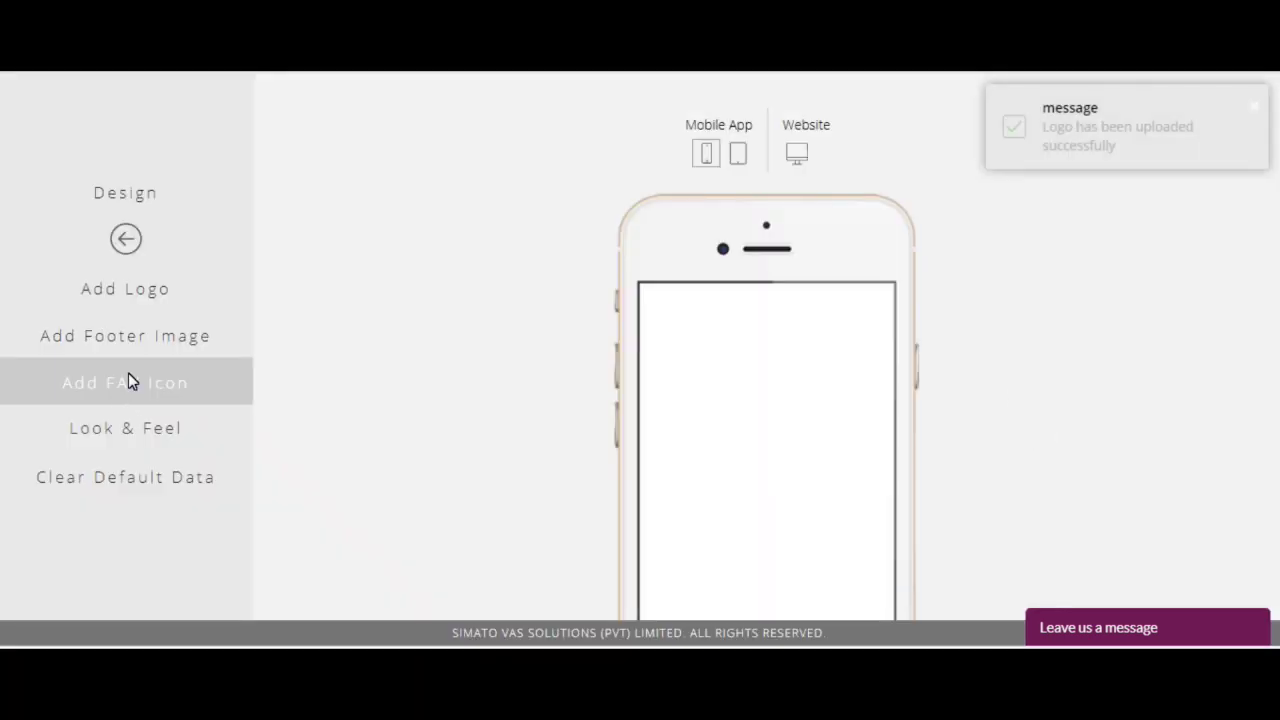
Step: Upload the same download image as the footer image, then begin choosing a favicon
left_click(152, 338)
left_click(551, 472)
left_click(540, 196)
double_click(540, 196)
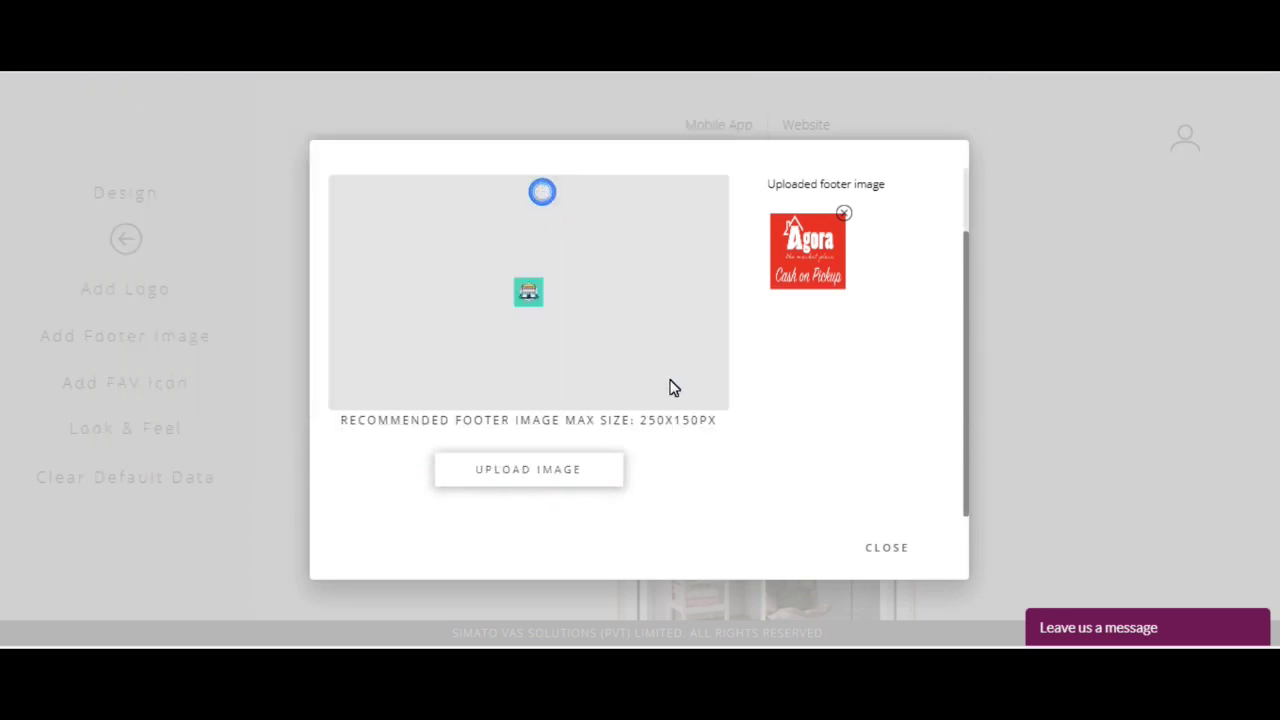
left_click(530, 480)
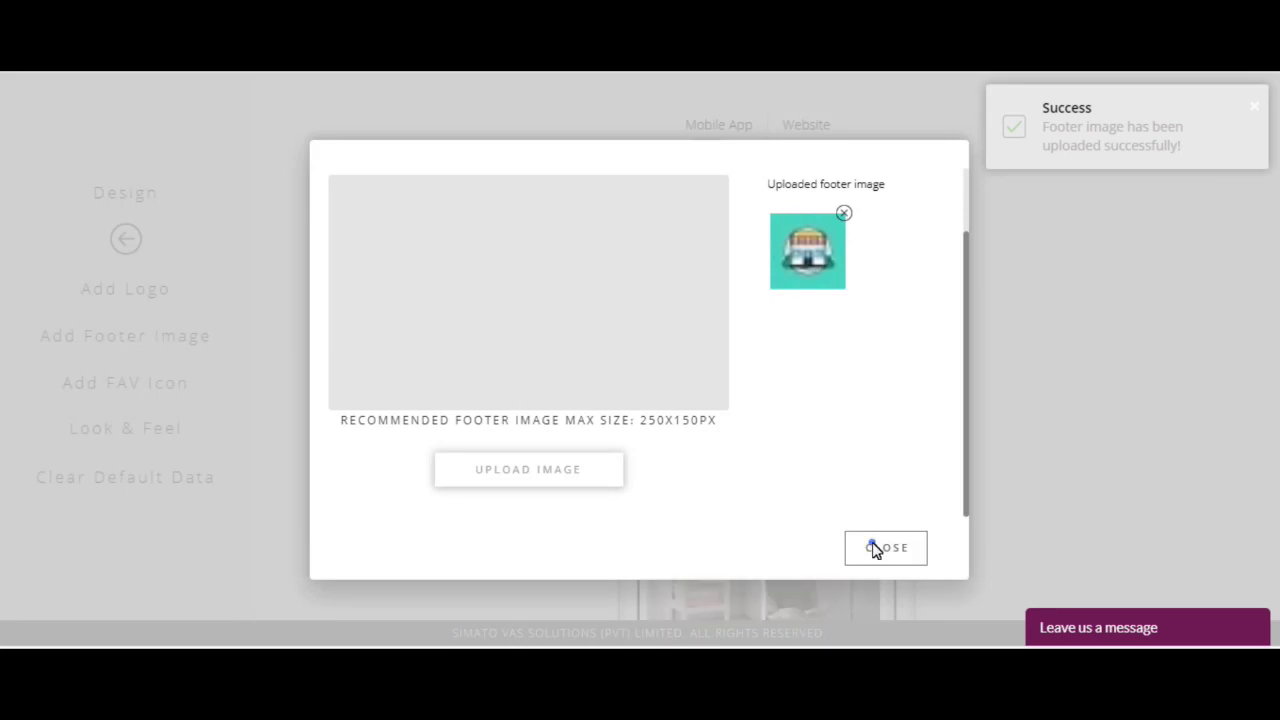
left_click(874, 548)
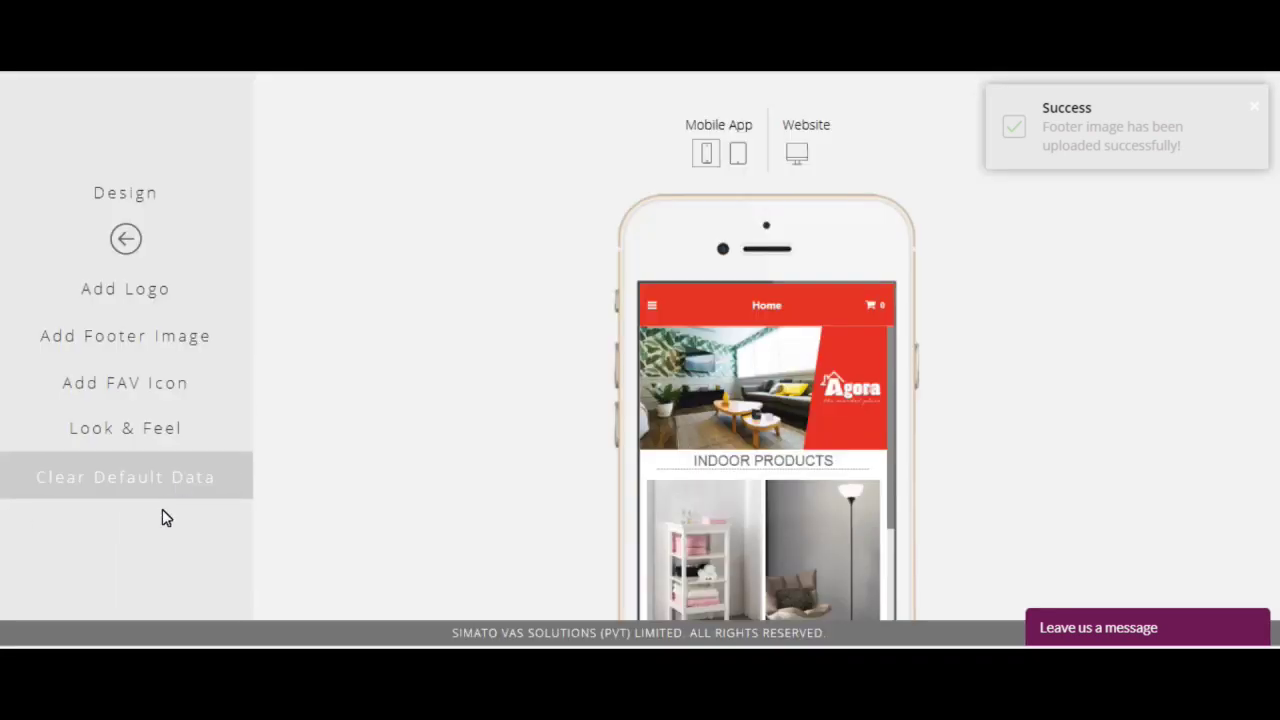
left_click(162, 393)
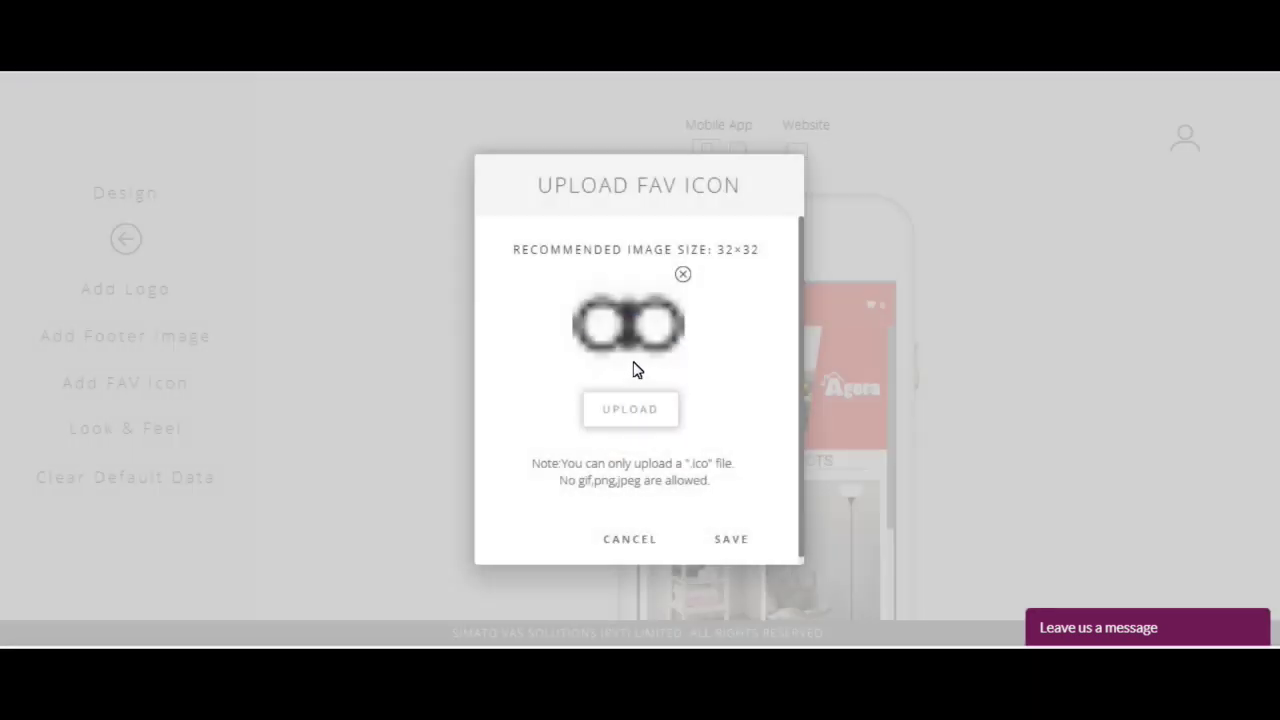
left_click(632, 408)
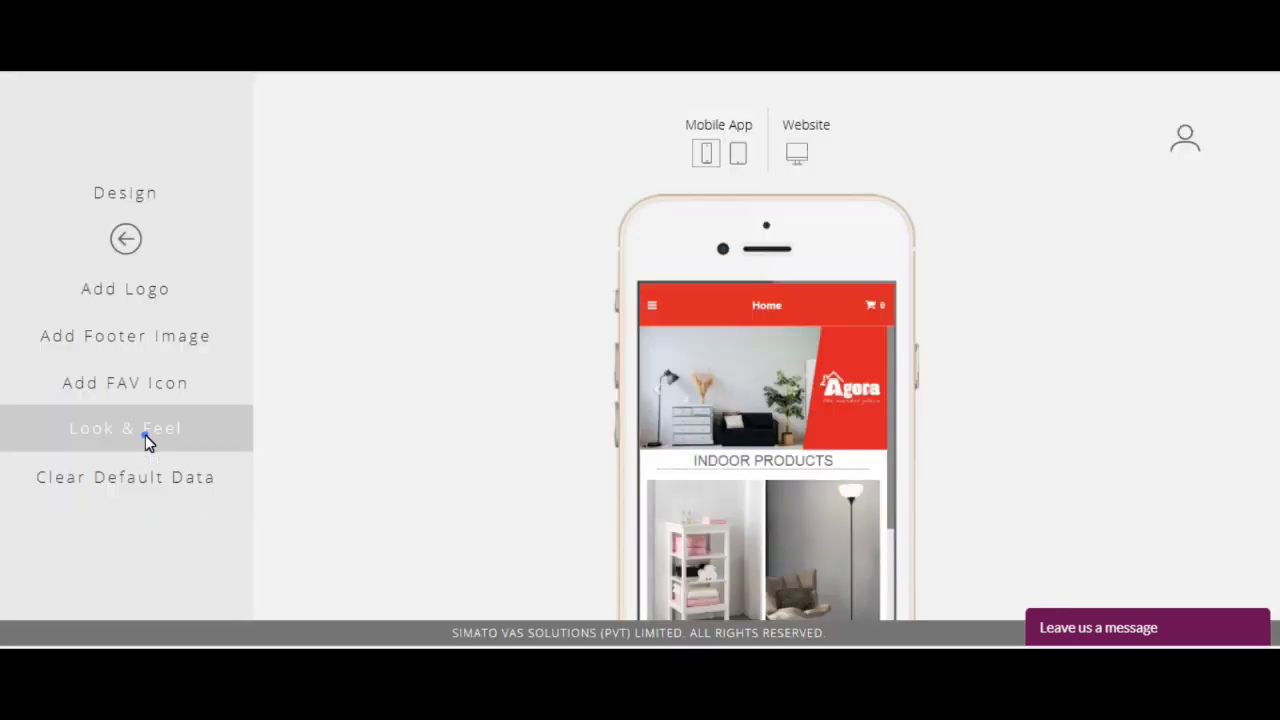
Step: Set the app background colour to pale yellow rgba(253,251,207,1)
left_click(145, 435)
left_click(110, 437)
left_click(128, 238)
left_click(83, 235)
left_click(91, 230)
left_click(337, 286)
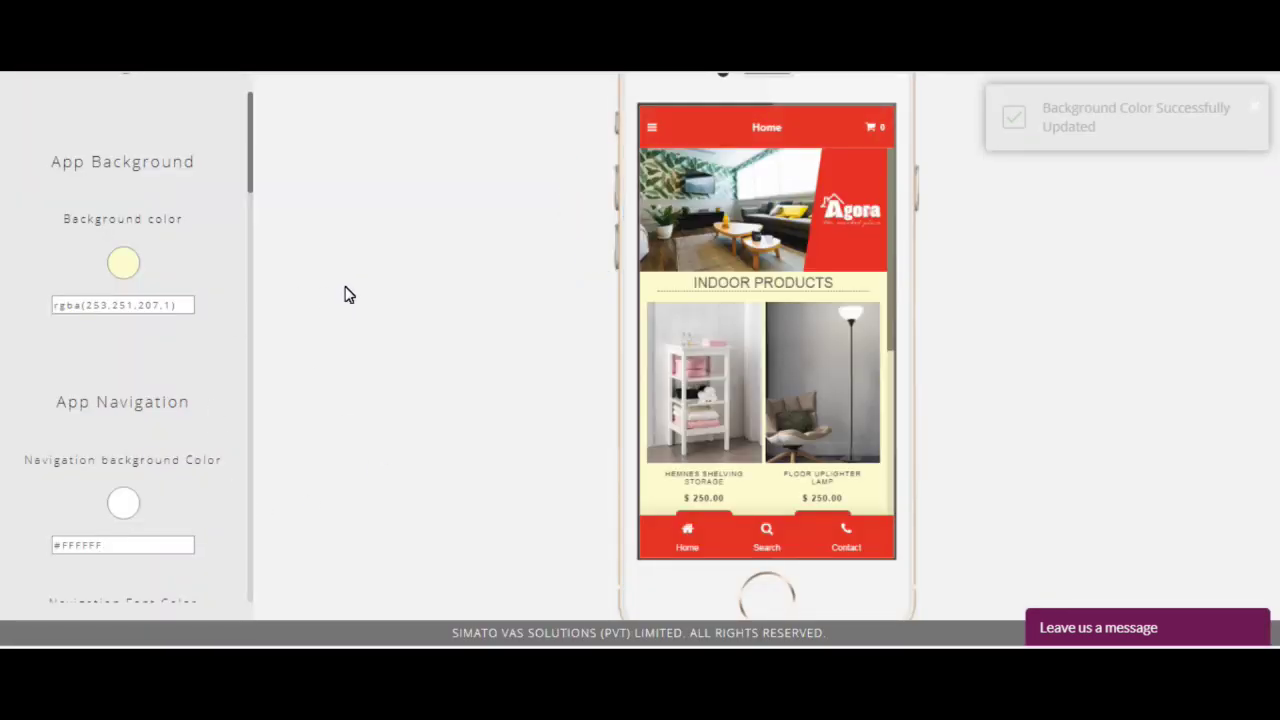
Step: Make the navigation background green rgba(52,118,38,1) and check it in the website preview
left_click(133, 510)
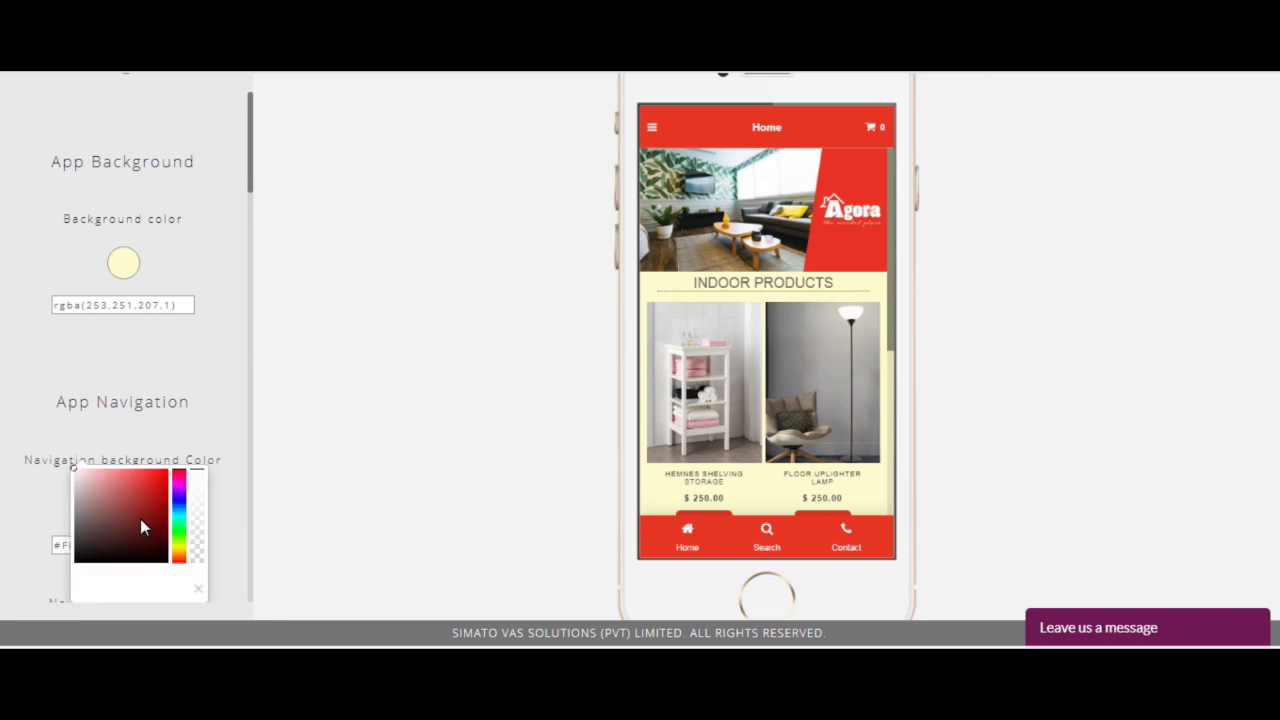
left_click(178, 540)
left_click_drag(163, 526, 138, 520)
left_click(347, 478)
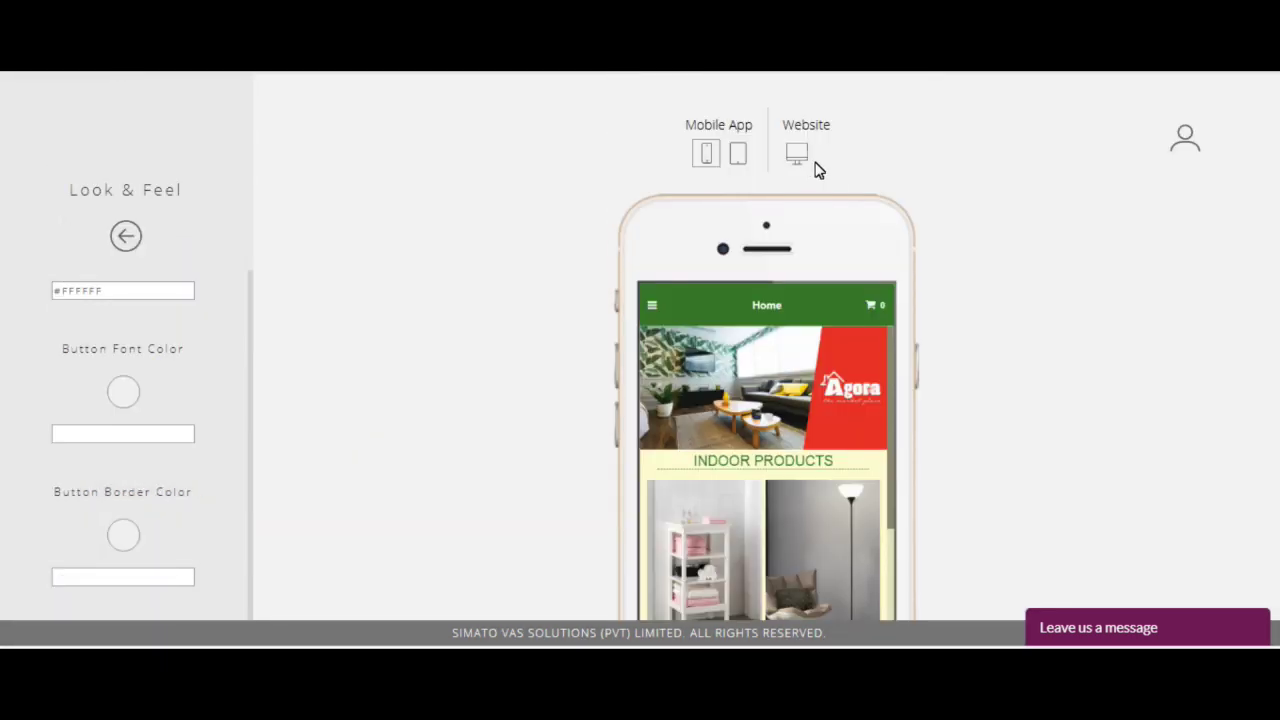
left_click(797, 155)
scroll(1140, 360, "down", 15)
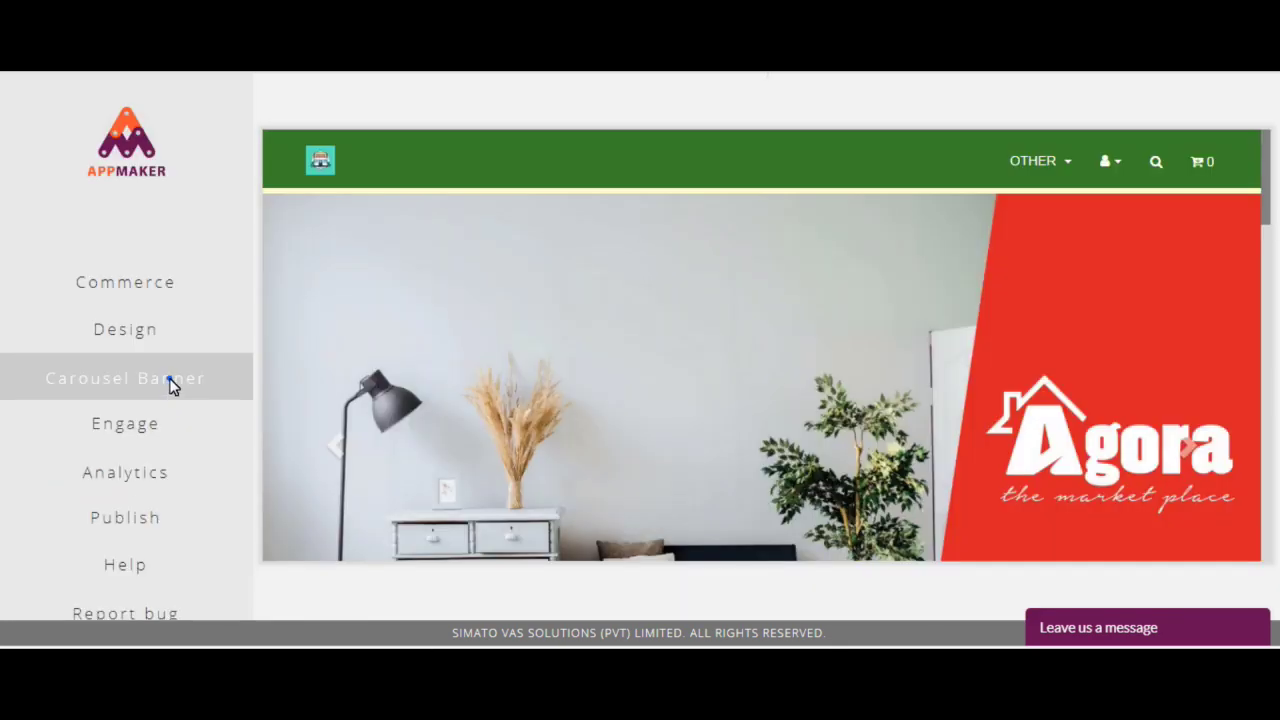
Step: Delete Sample Slider 1 from the carousel banner
left_click(168, 378)
left_click(925, 393)
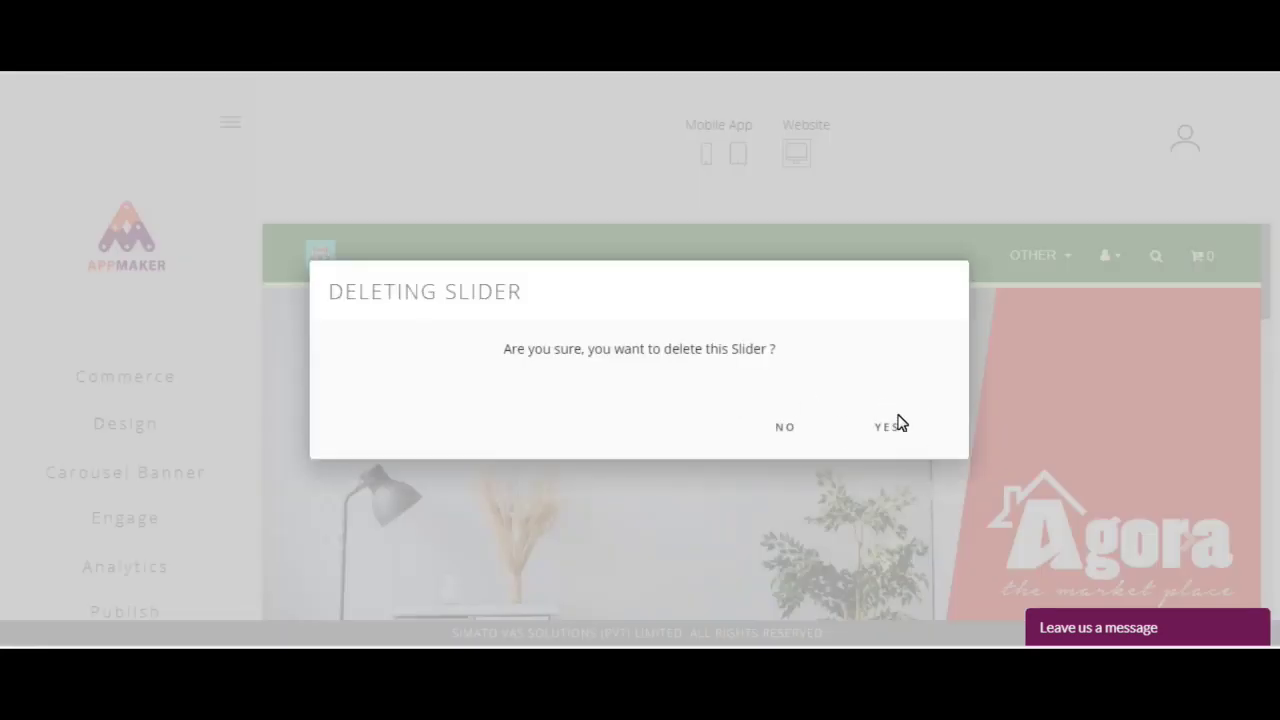
left_click(898, 425)
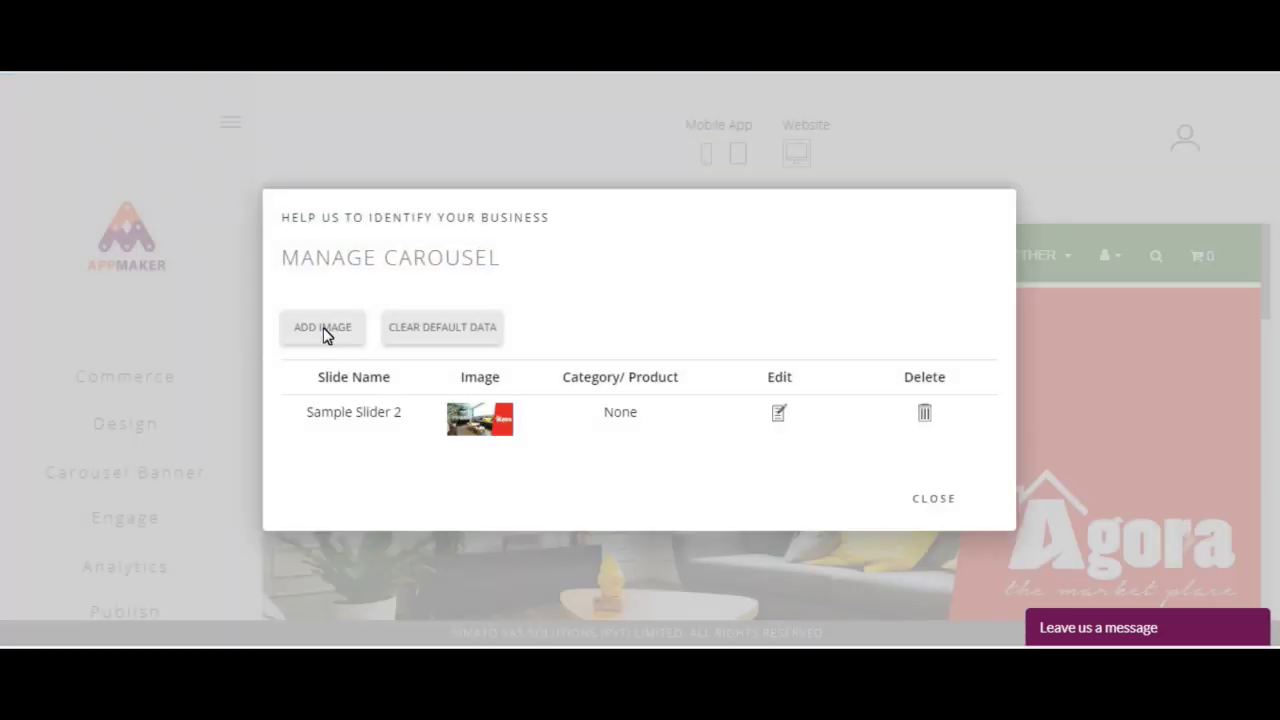
Step: Give the remaining slide the cropped istockphoto online-shopping illustration and save it
left_click(326, 331)
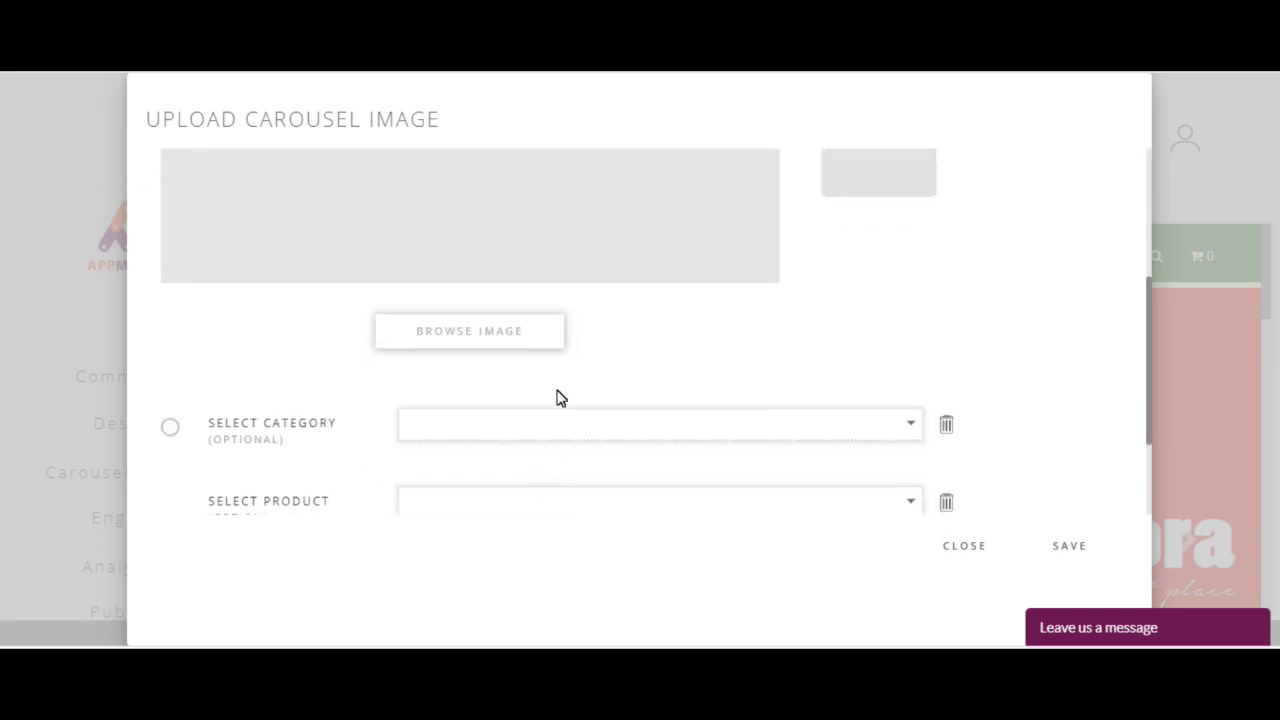
left_click(494, 327)
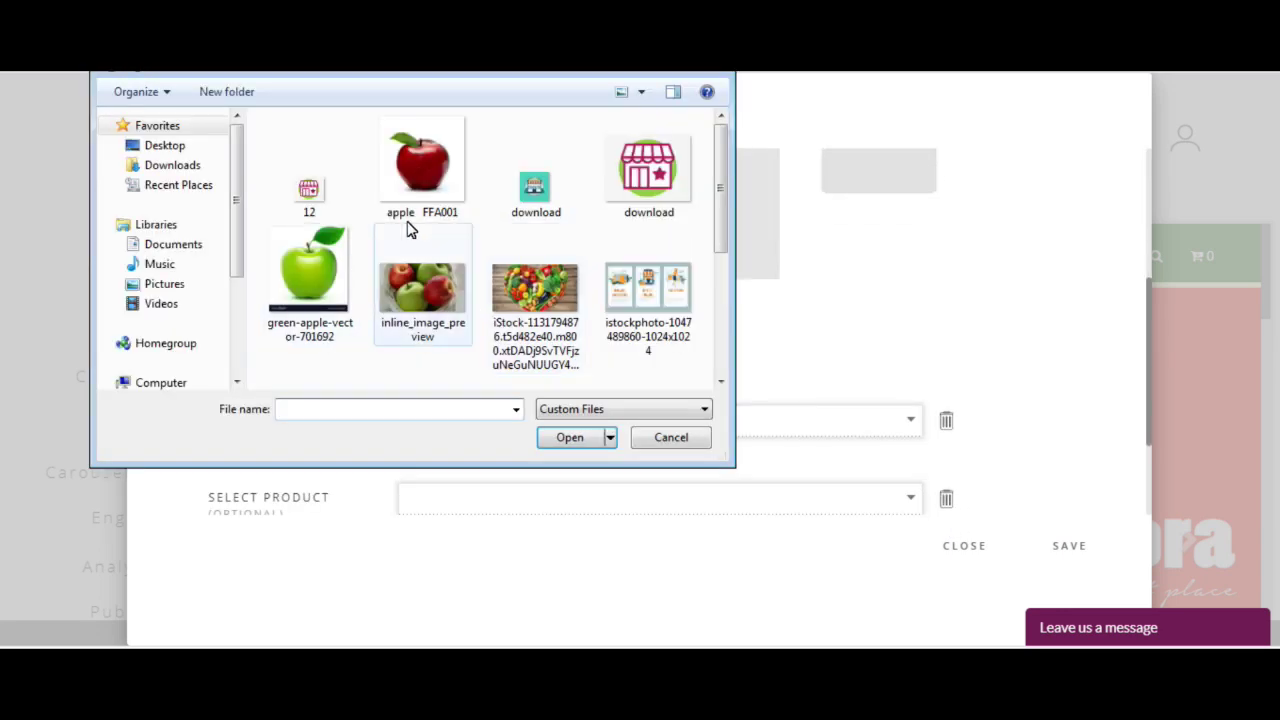
scroll(697, 209, "down", 1)
left_click(646, 240)
left_click(571, 437)
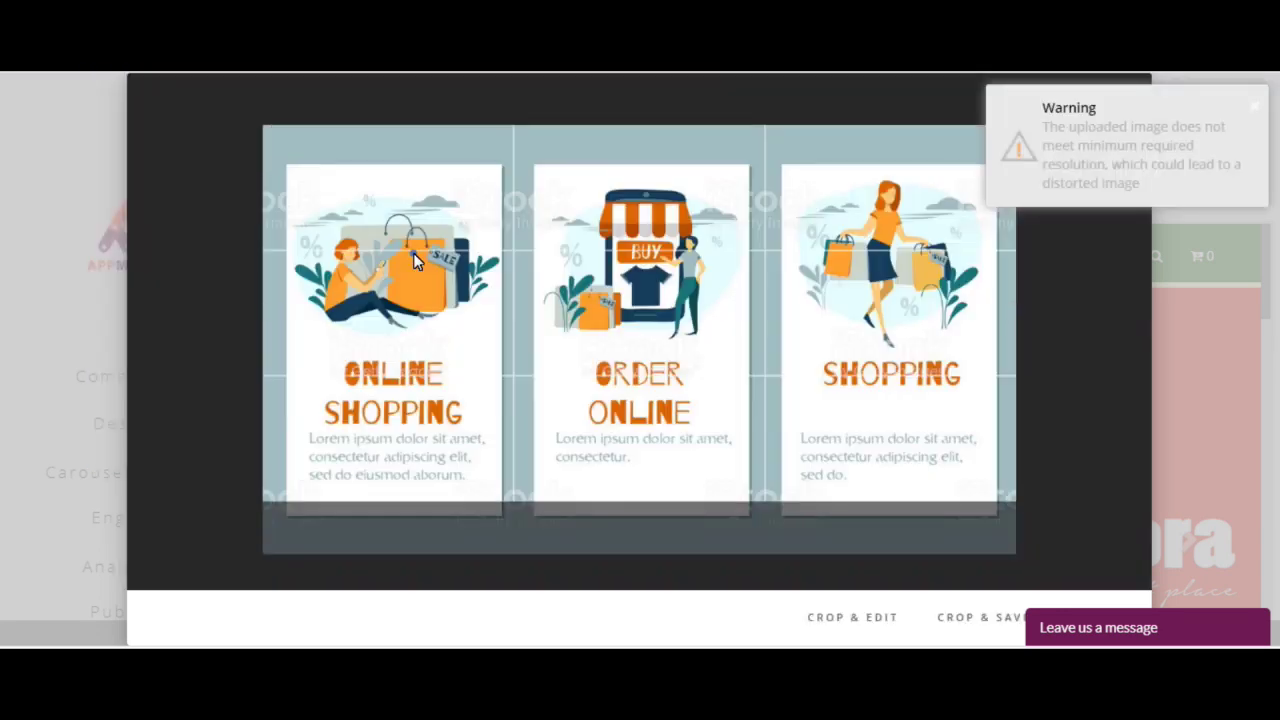
left_click(966, 615)
left_click(1077, 553)
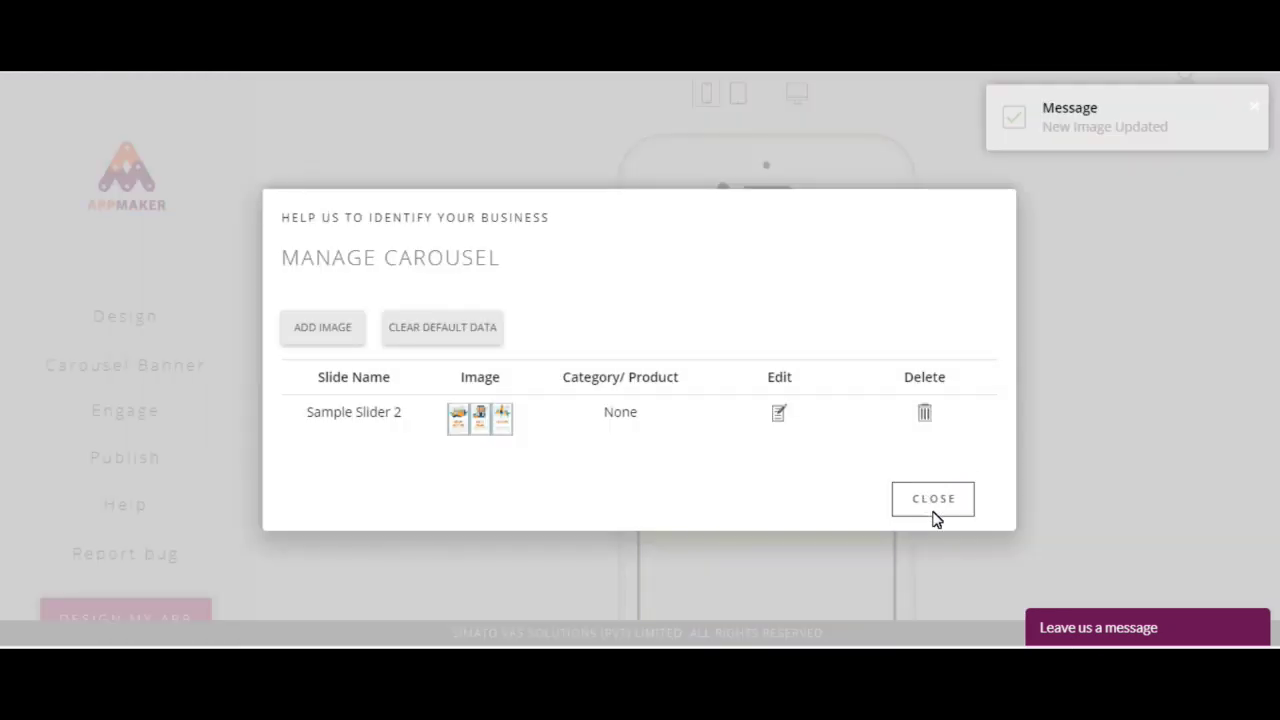
left_click(935, 500)
Step: Add the online-store-banner image as a new carousel slide, cropping off its top title strip
left_click(147, 423)
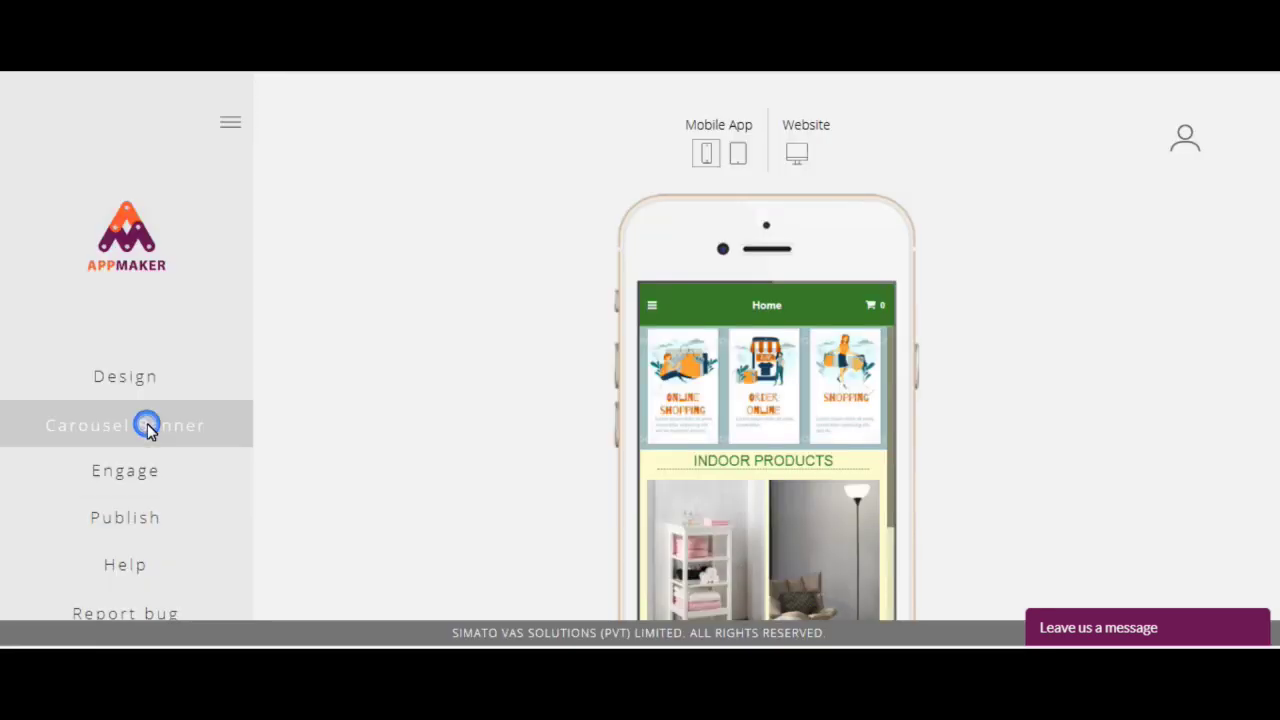
left_click(325, 327)
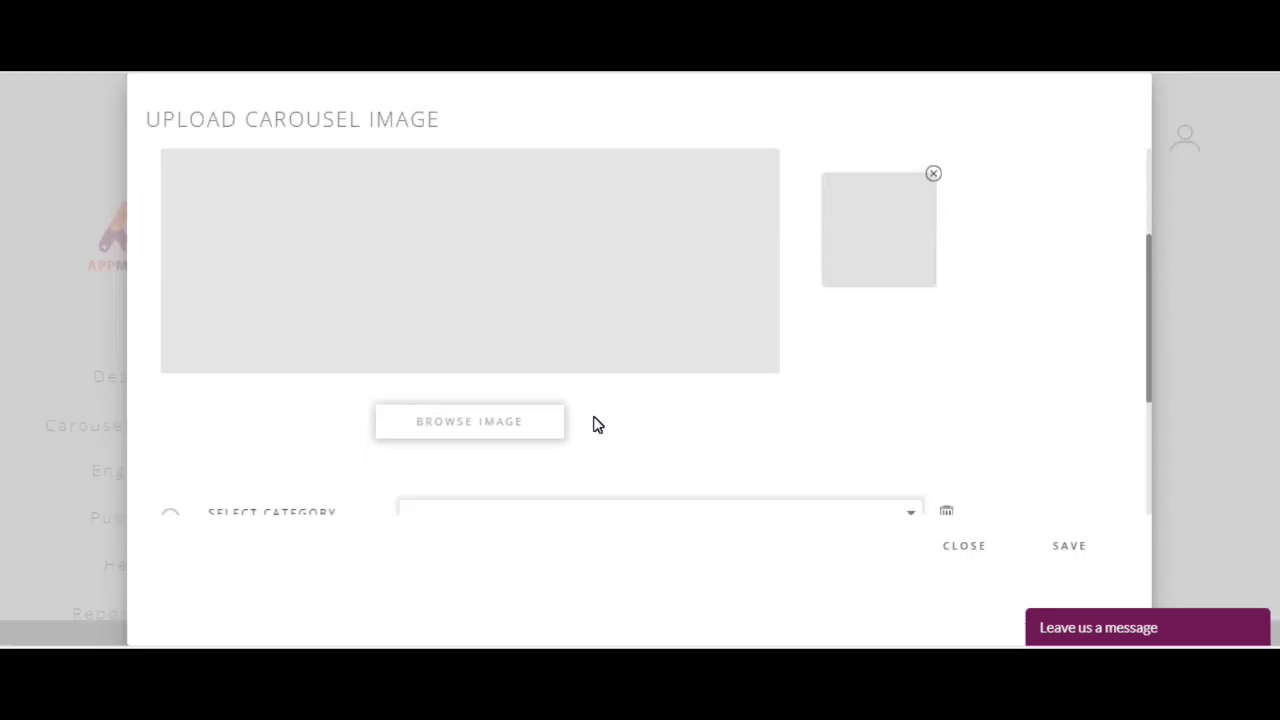
left_click(535, 420)
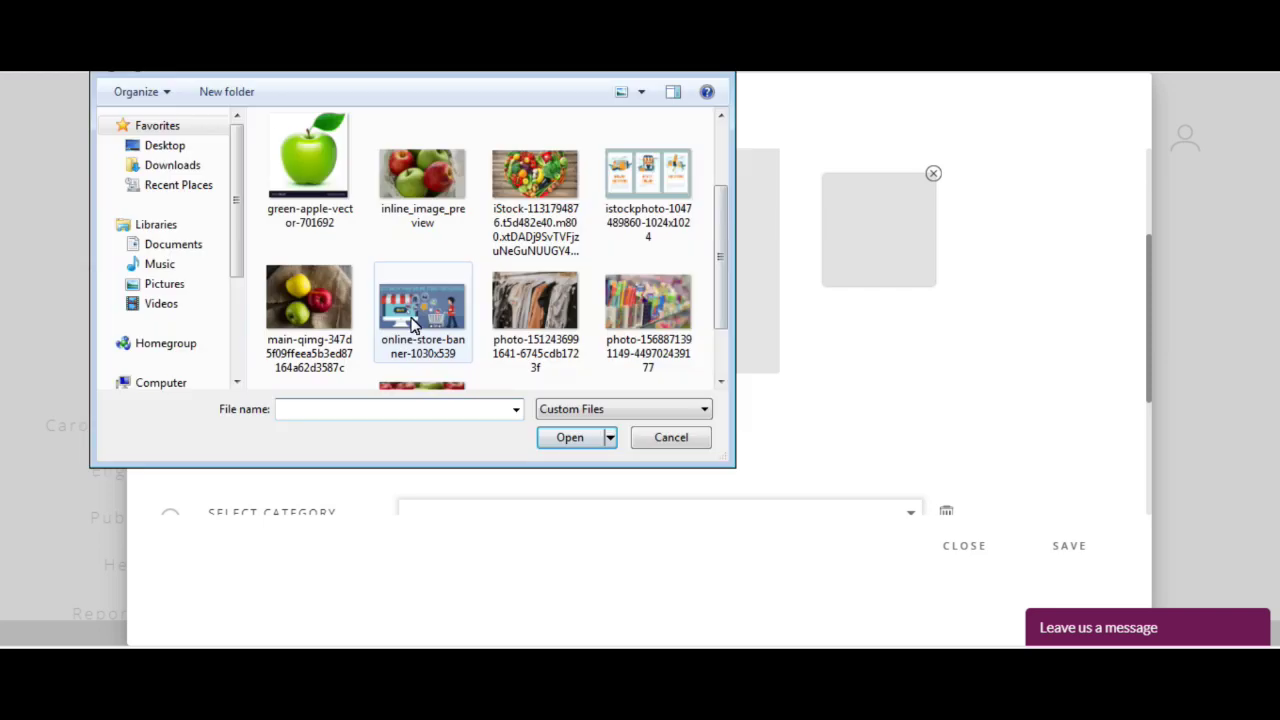
left_click(414, 318)
double_click(414, 318)
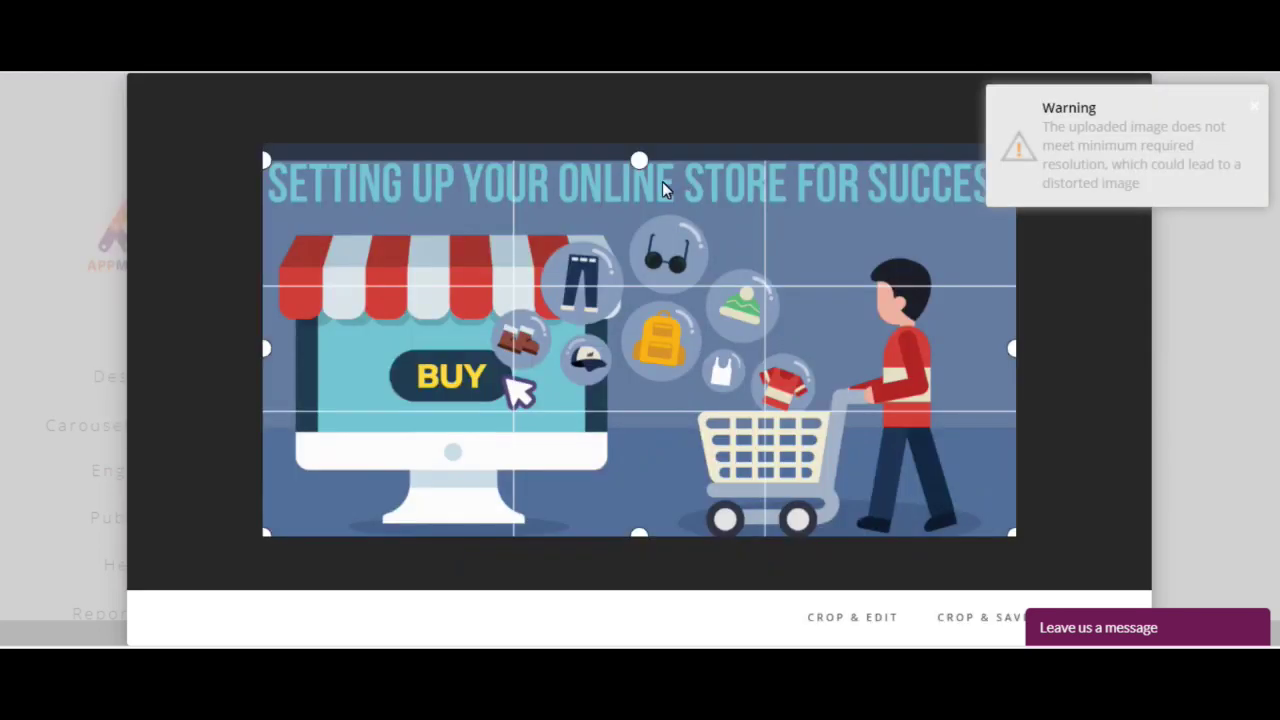
left_click_drag(624, 196, 626, 224)
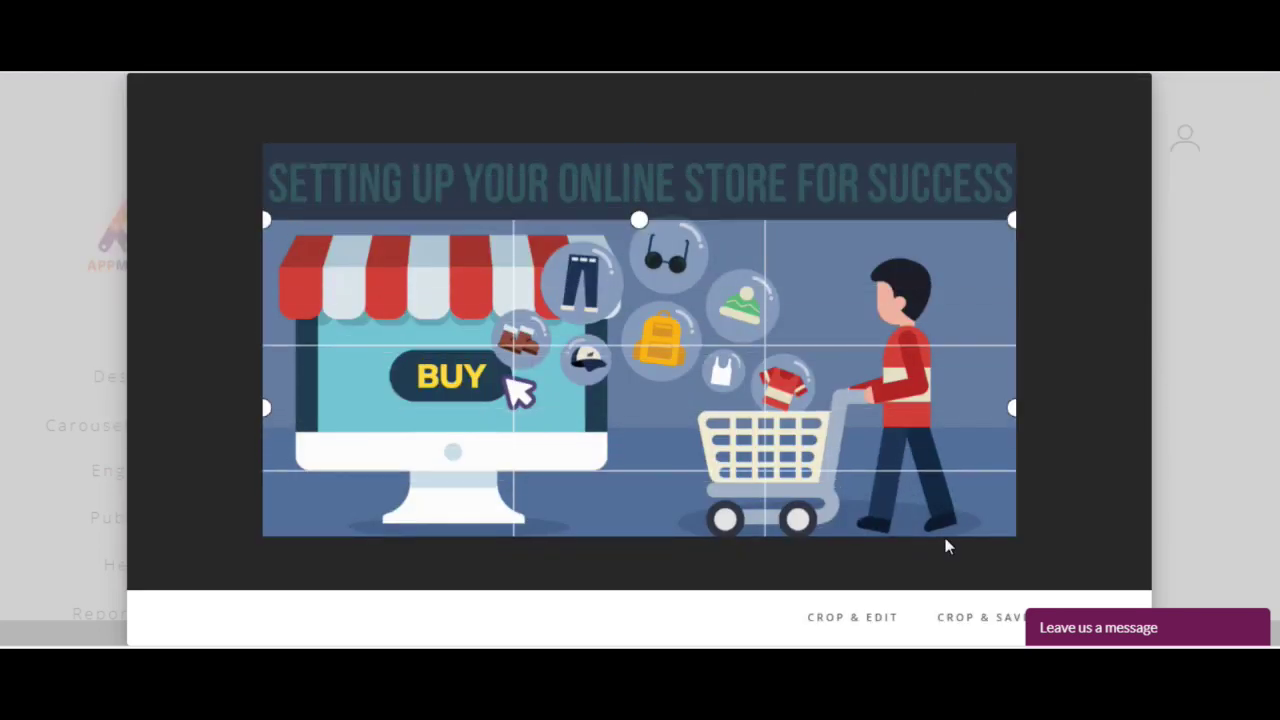
left_click(959, 615)
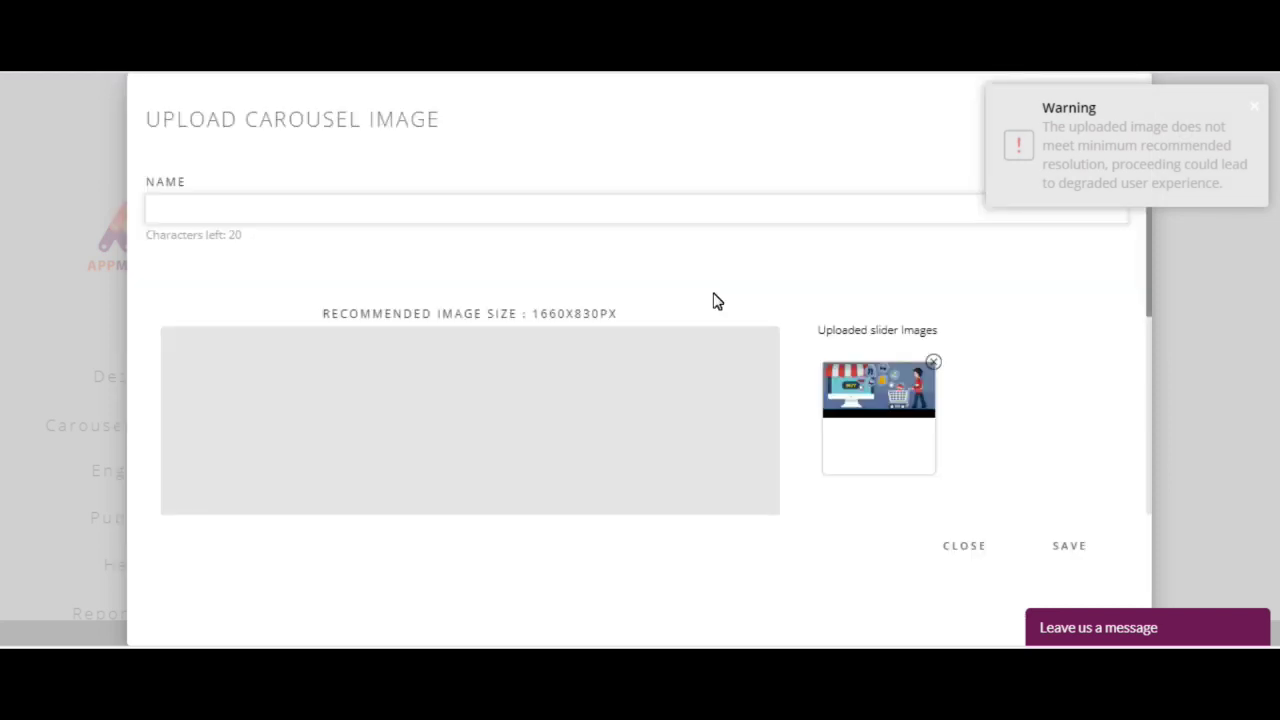
Step: Name the new slide Image 2 and save it to the carousel
left_click(234, 212)
type("Image 2")
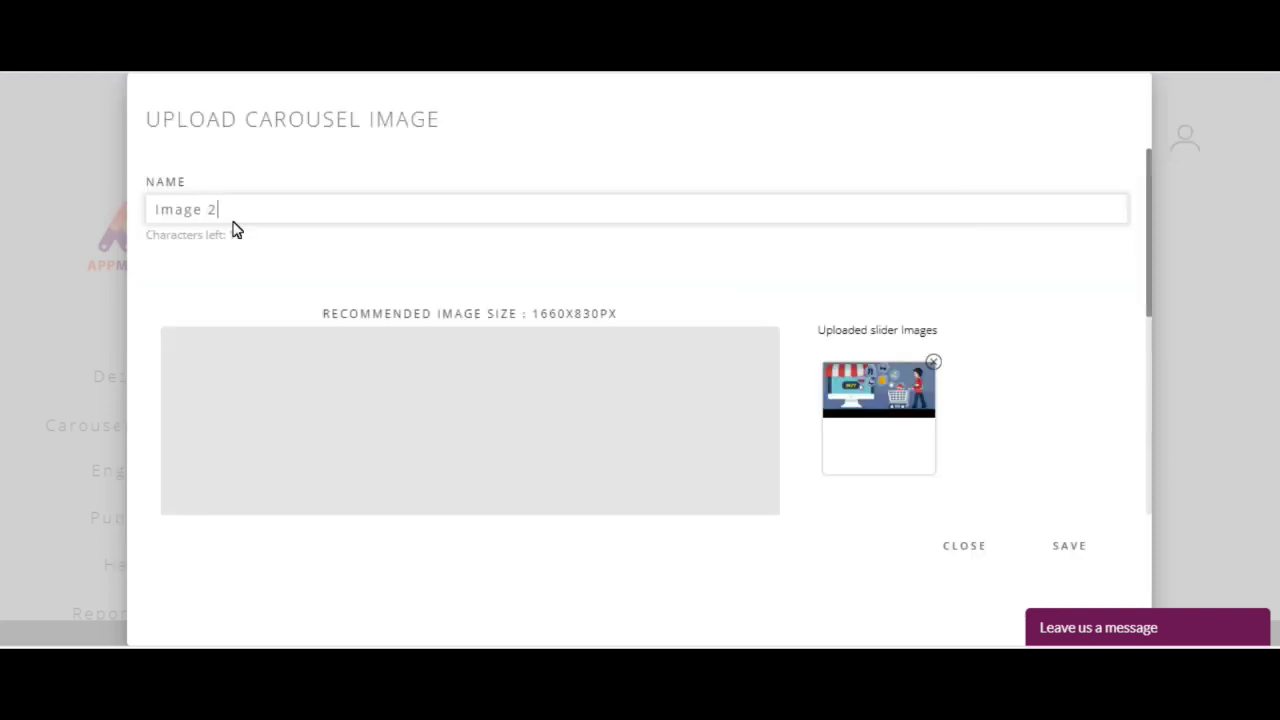
left_click(1052, 543)
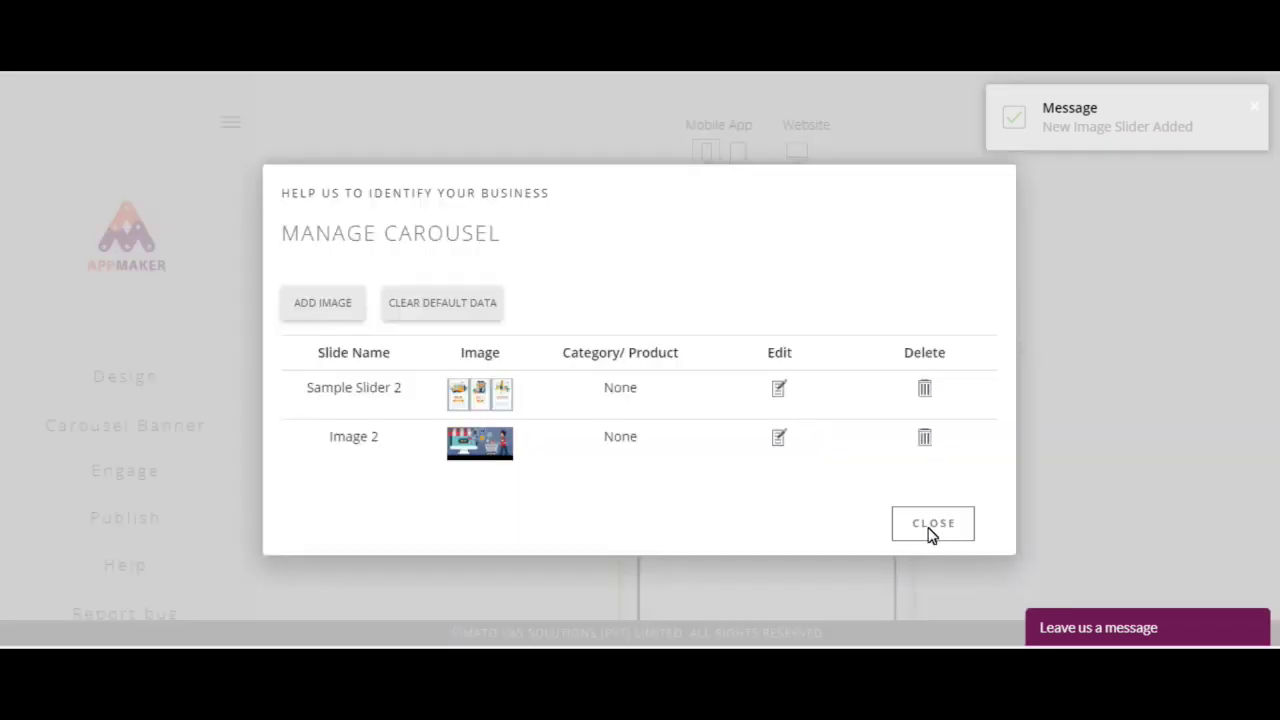
left_click(930, 530)
scroll(336, 360, "down", 2)
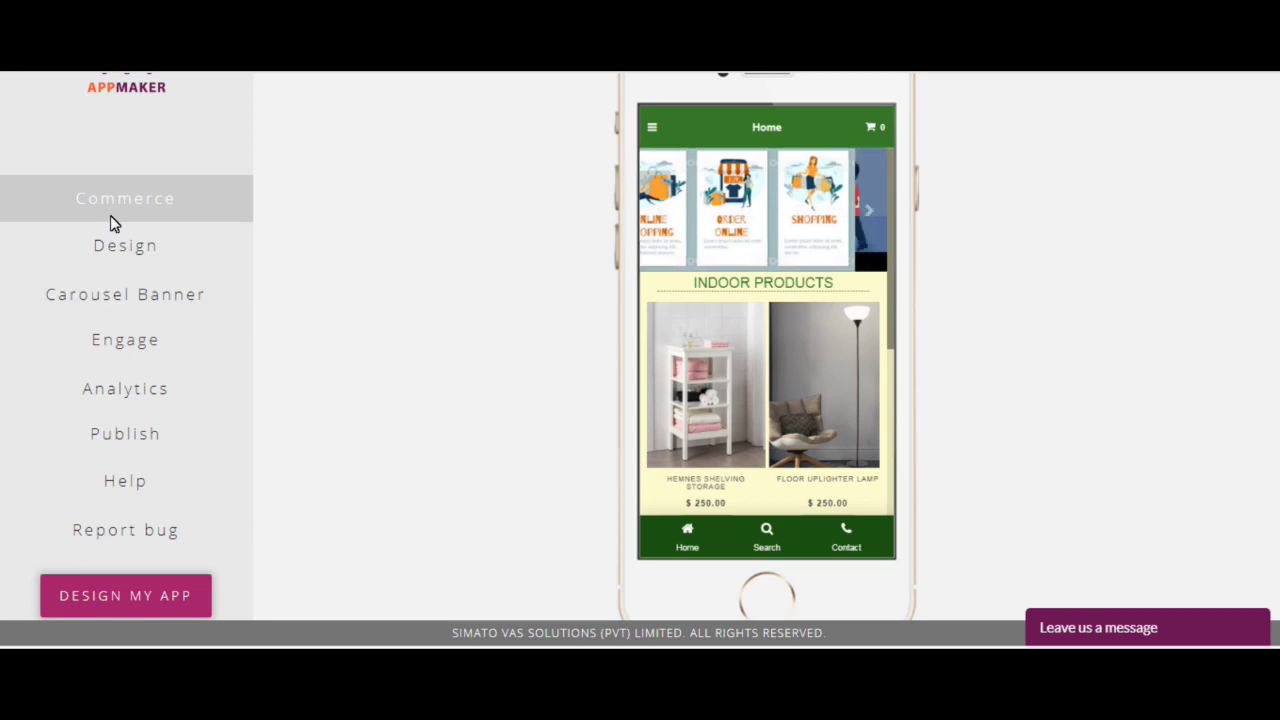
Step: Expand Commerce and open the Categories list with Indoor Products and Products
left_click(143, 215)
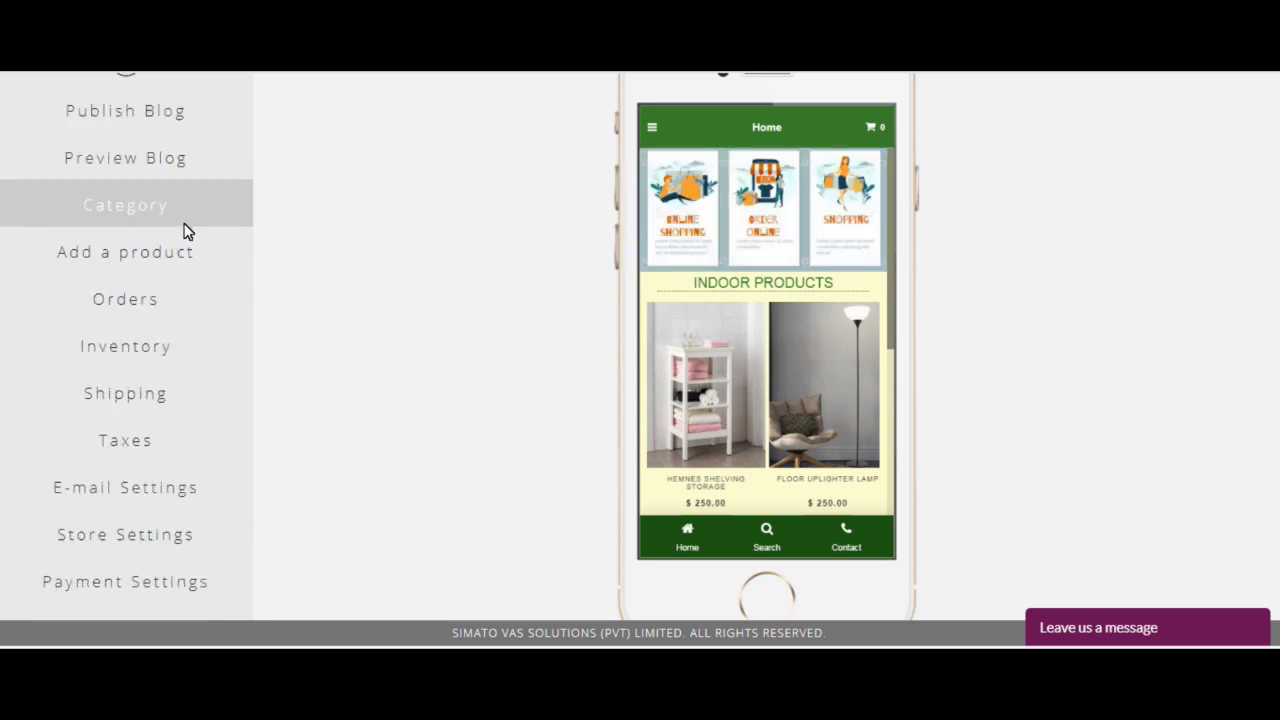
left_click(176, 209)
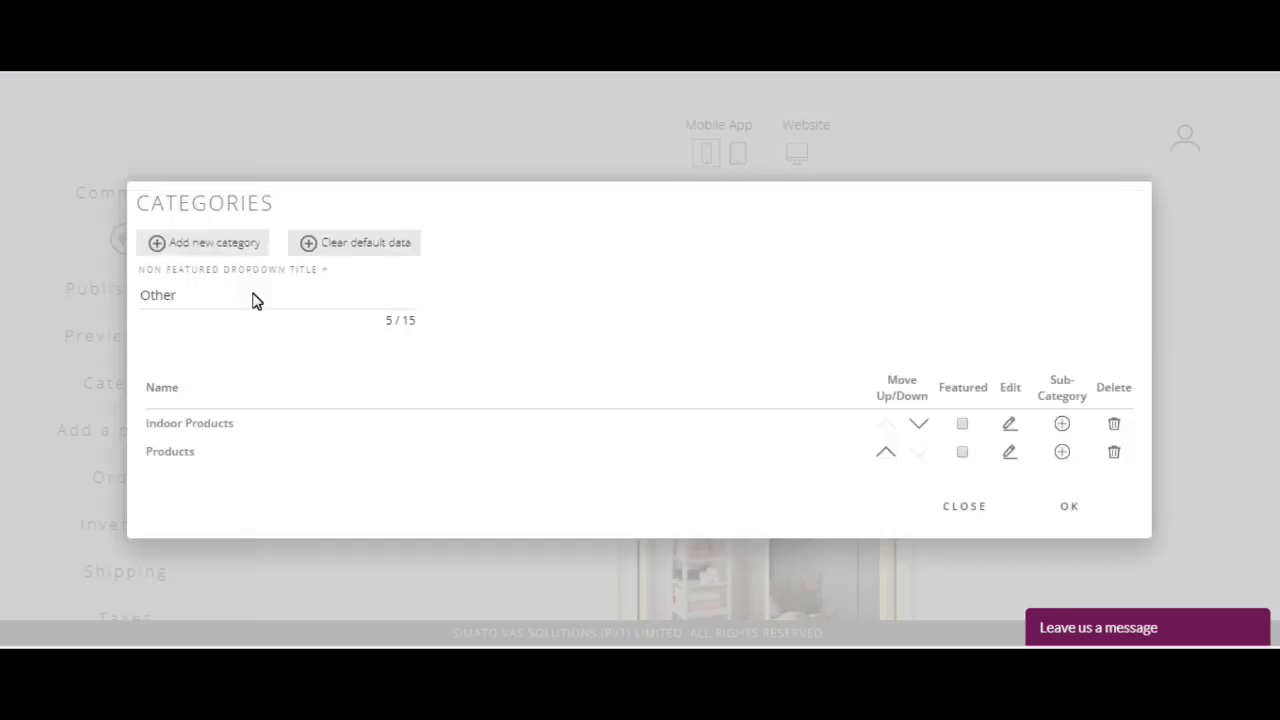
left_click(253, 299)
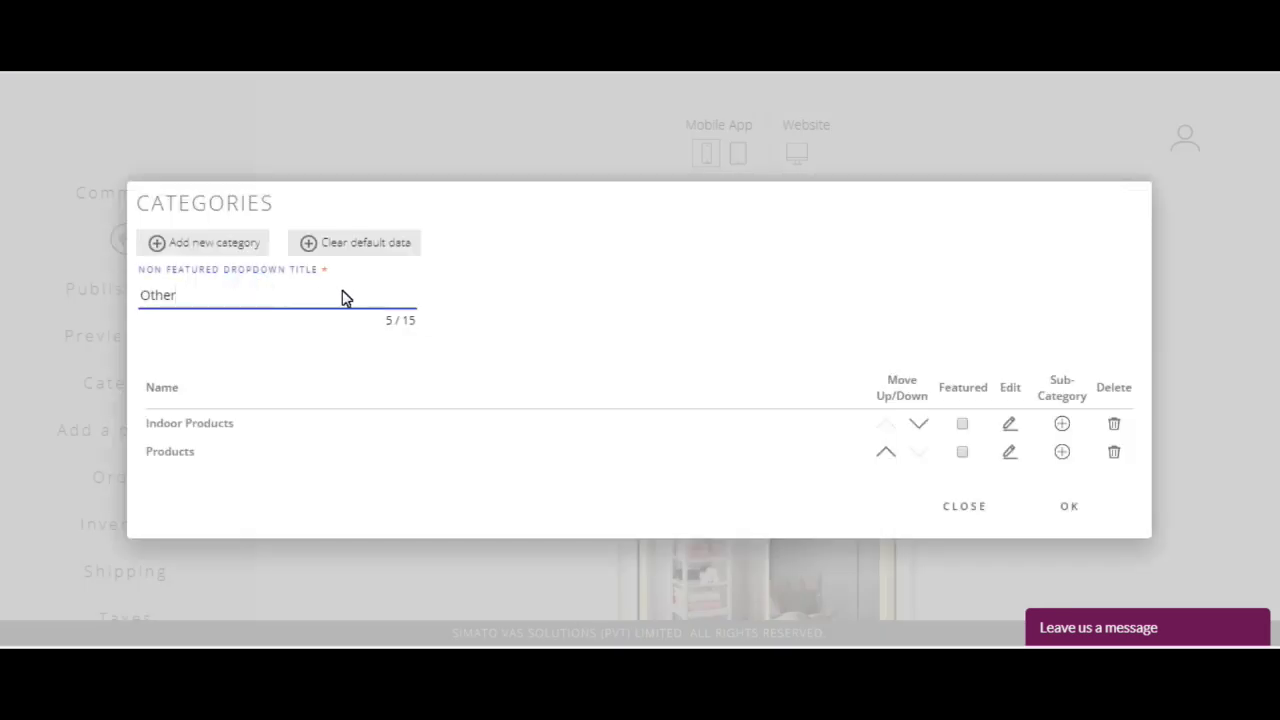
Step: Add a new category named Fruits
left_click(200, 245)
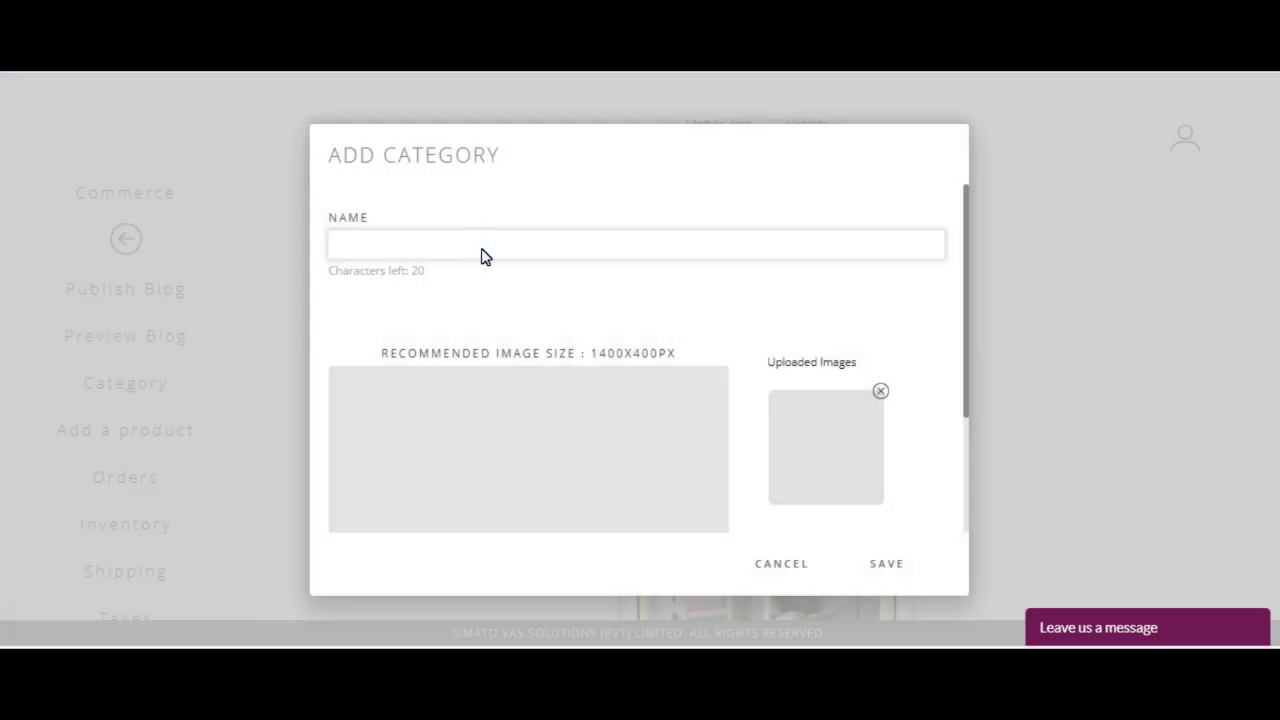
type("Fruits")
key("ctrl+a")
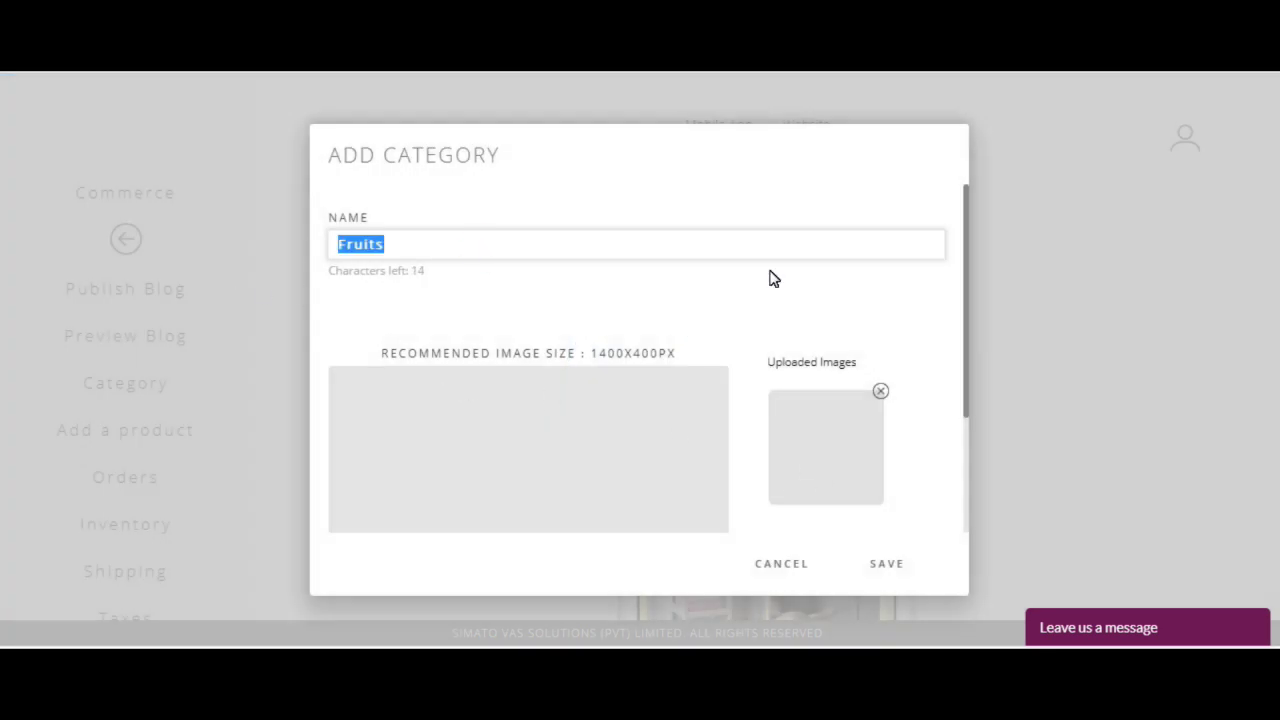
left_click_drag(965, 285, 655, 492)
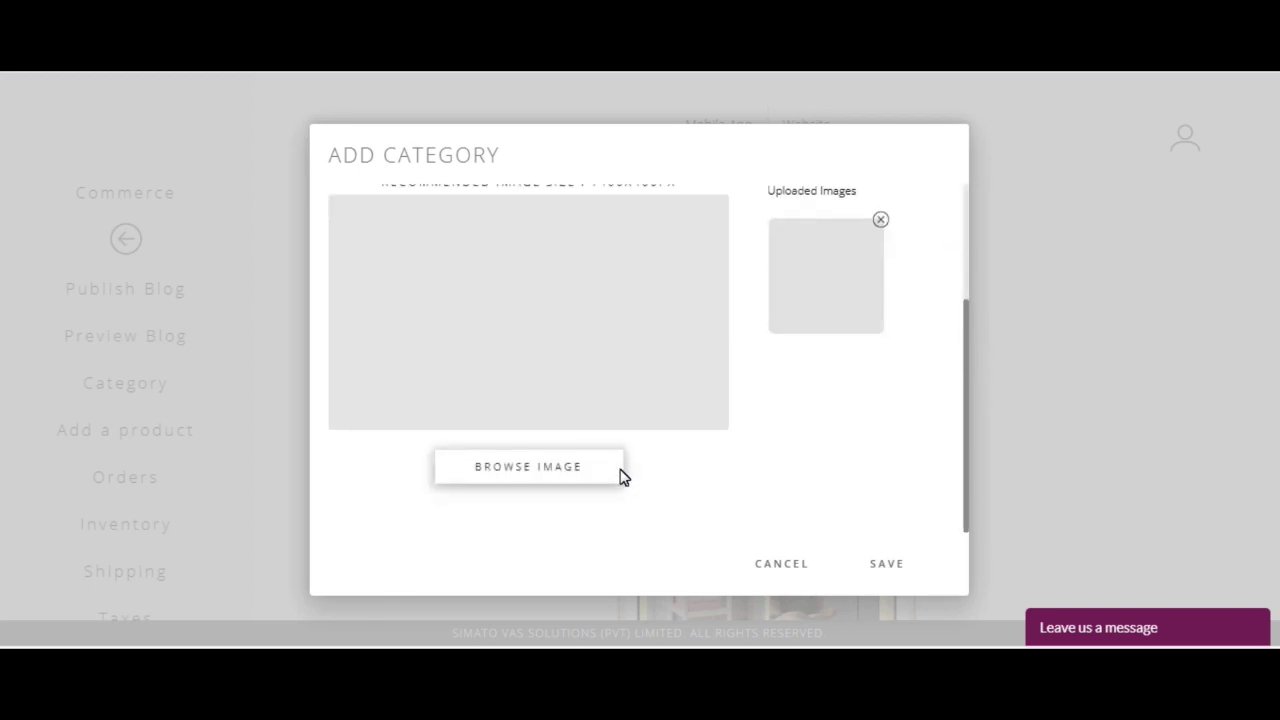
Step: Give Fruits a cropped assorted-fruit banner image and save the category
left_click(528, 466)
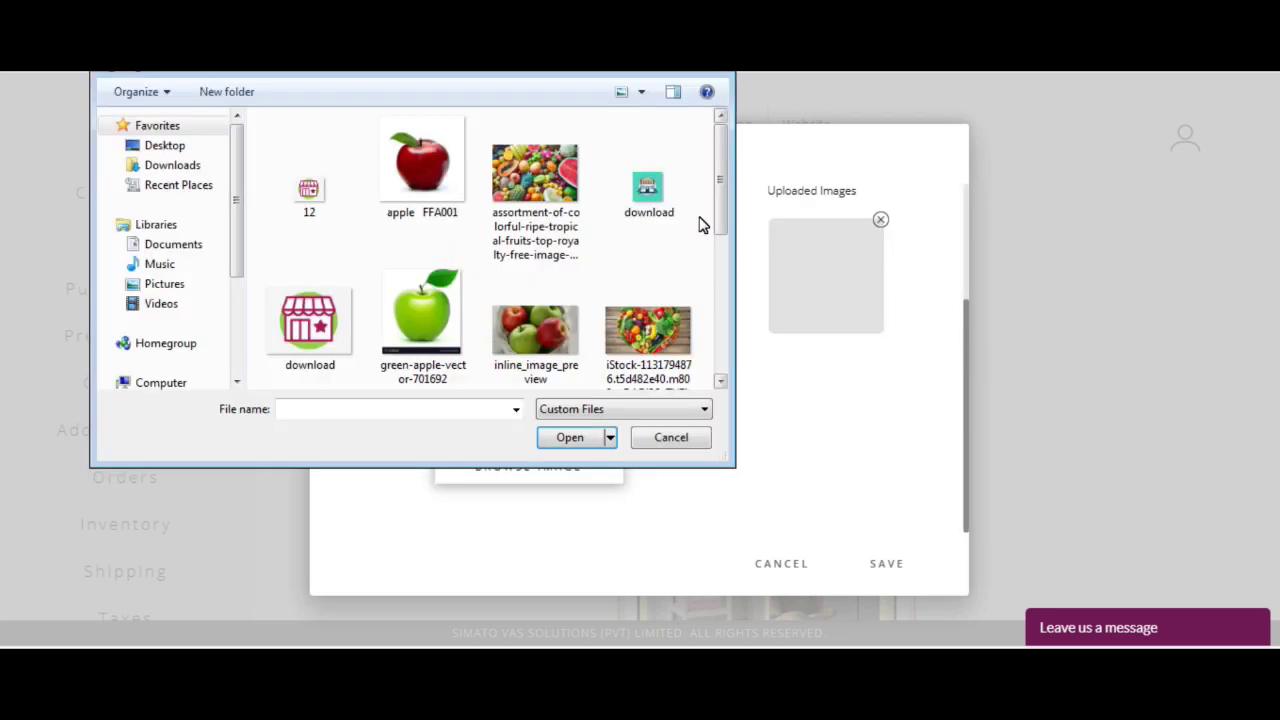
left_click(534, 160)
double_click(550, 208)
left_click(993, 614)
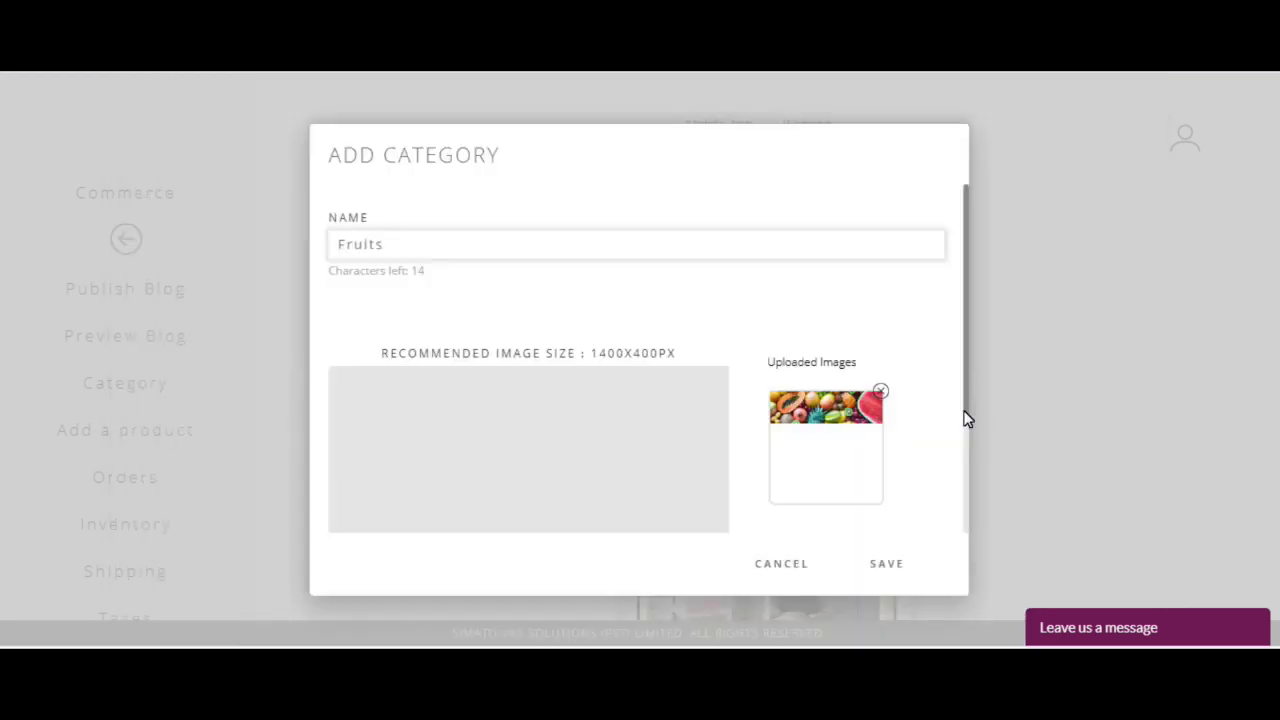
left_click_drag(966, 418, 946, 543)
left_click(868, 567)
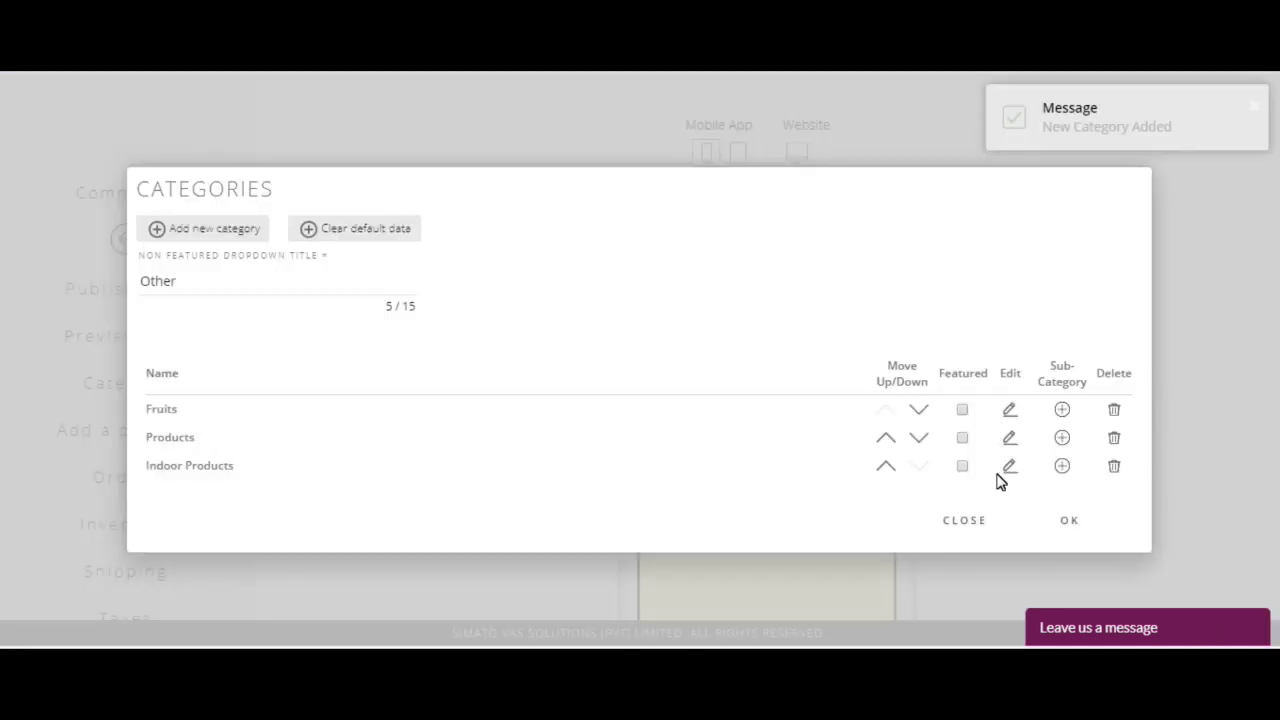
left_click(1009, 466)
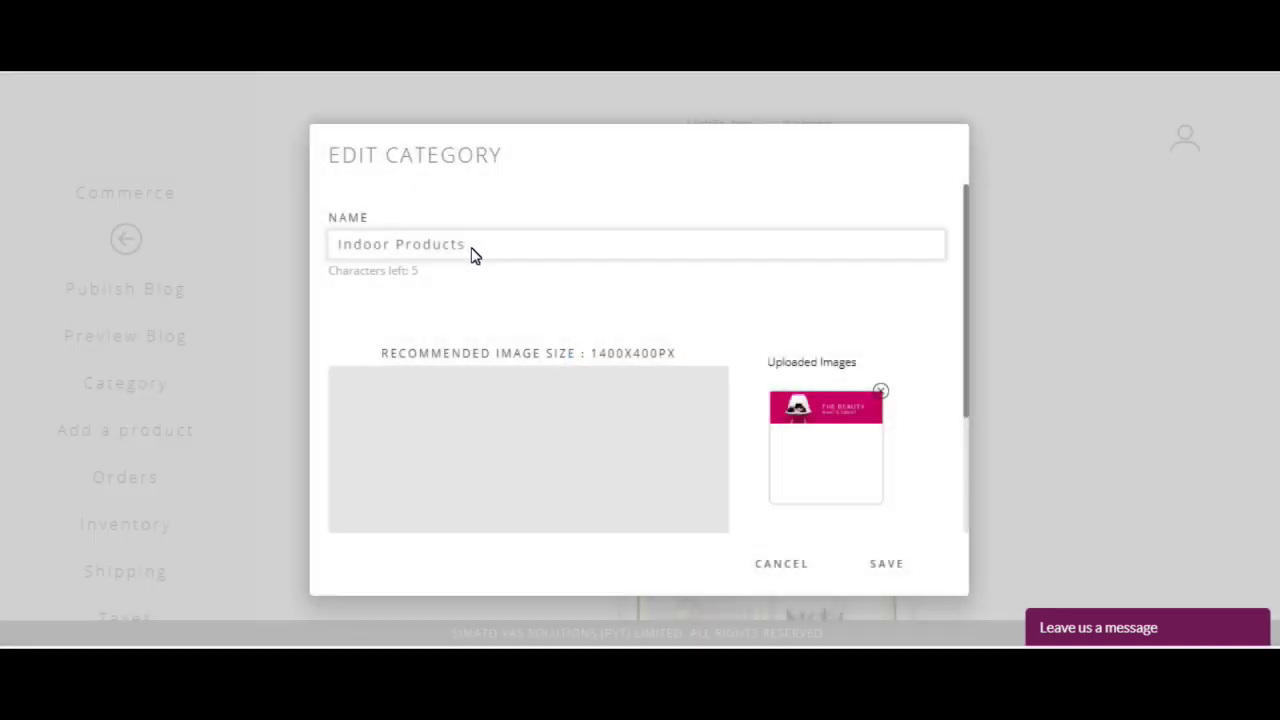
Step: Rename Indoor Products to Vegetables and load a cropped heart-shaped vegetable image for it
left_click_drag(472, 247, 256, 246)
type("Vegetables")
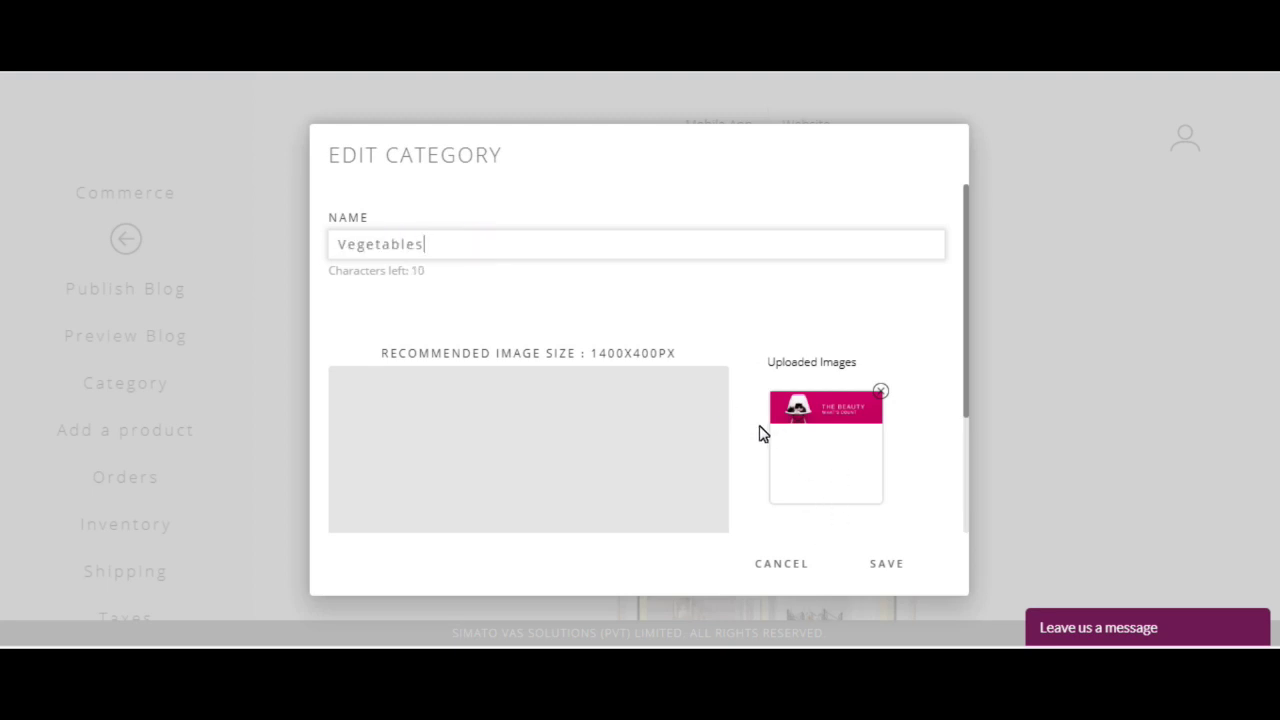
scroll(614, 470, "down", 2)
left_click(535, 480)
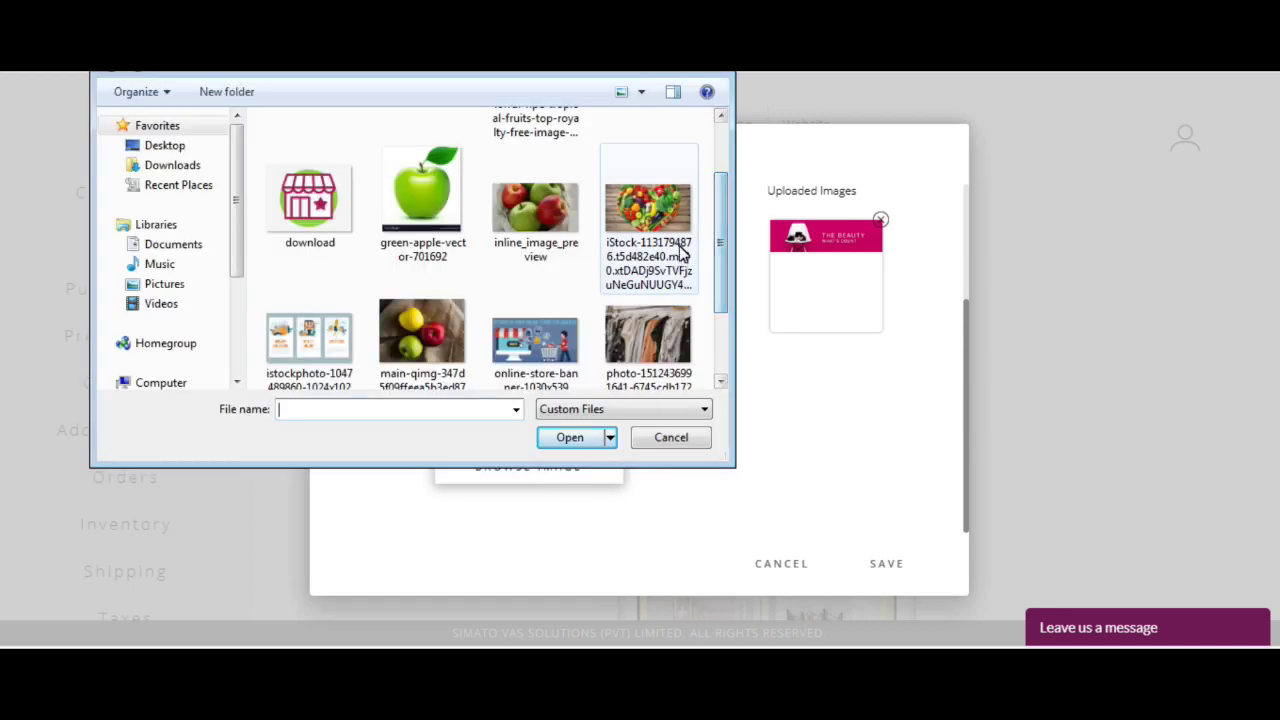
double_click(676, 248)
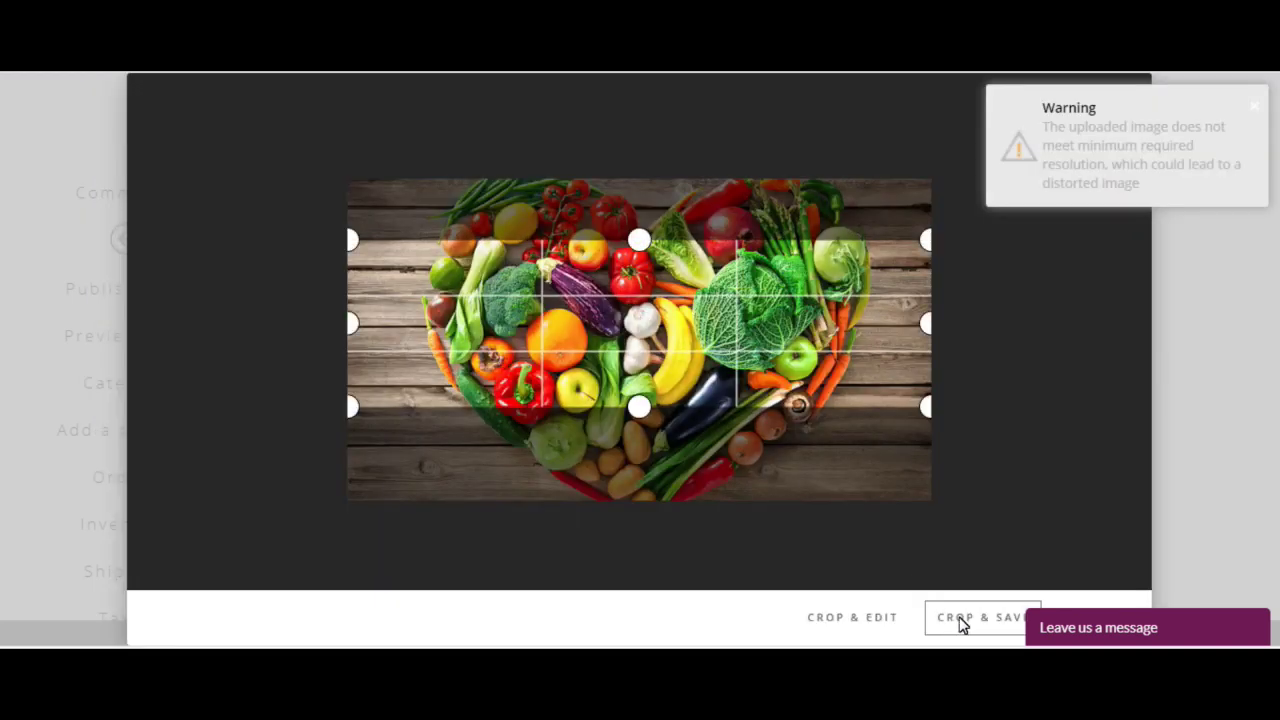
left_click(960, 618)
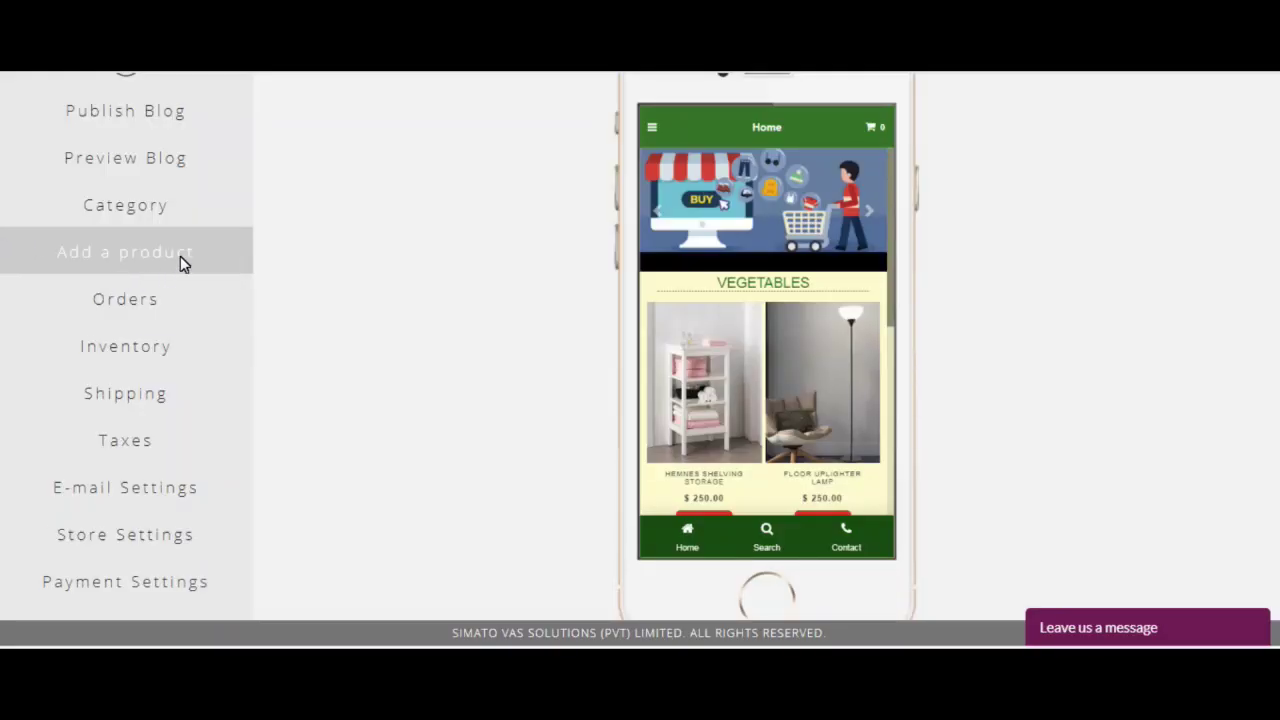
Step: Create a physical shipped product named Apple and type its description
left_click(180, 256)
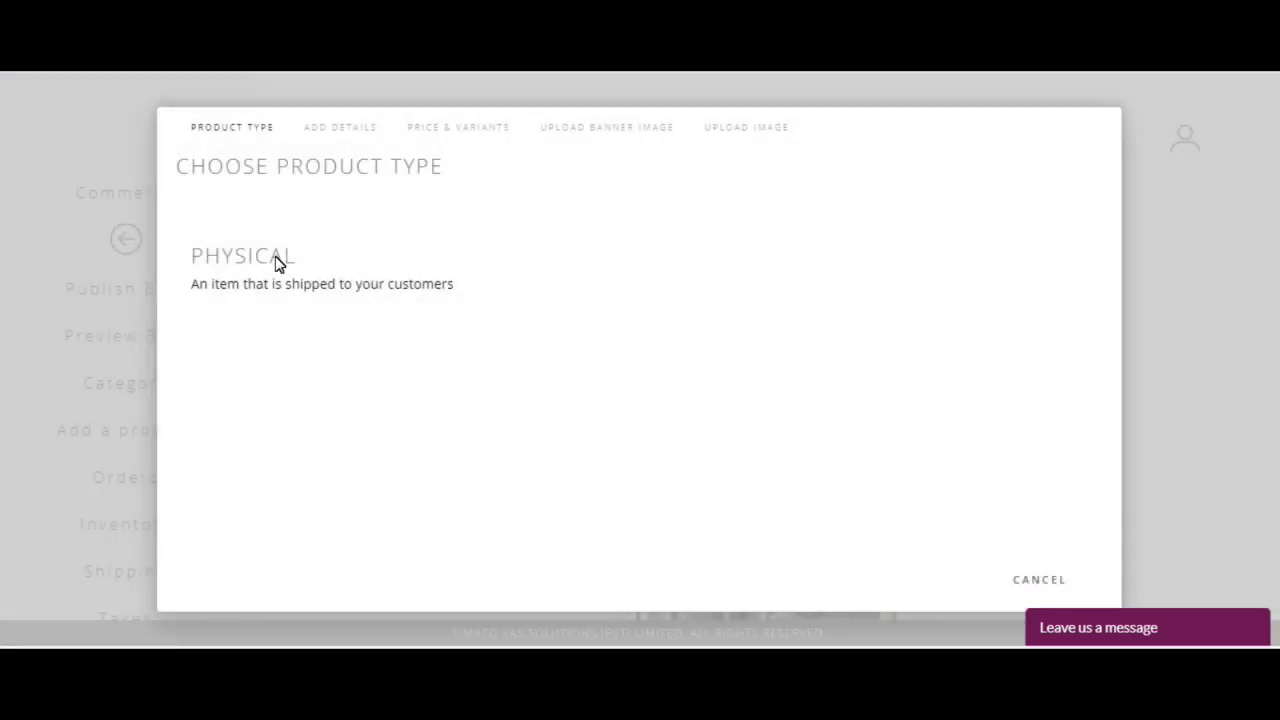
left_click(277, 258)
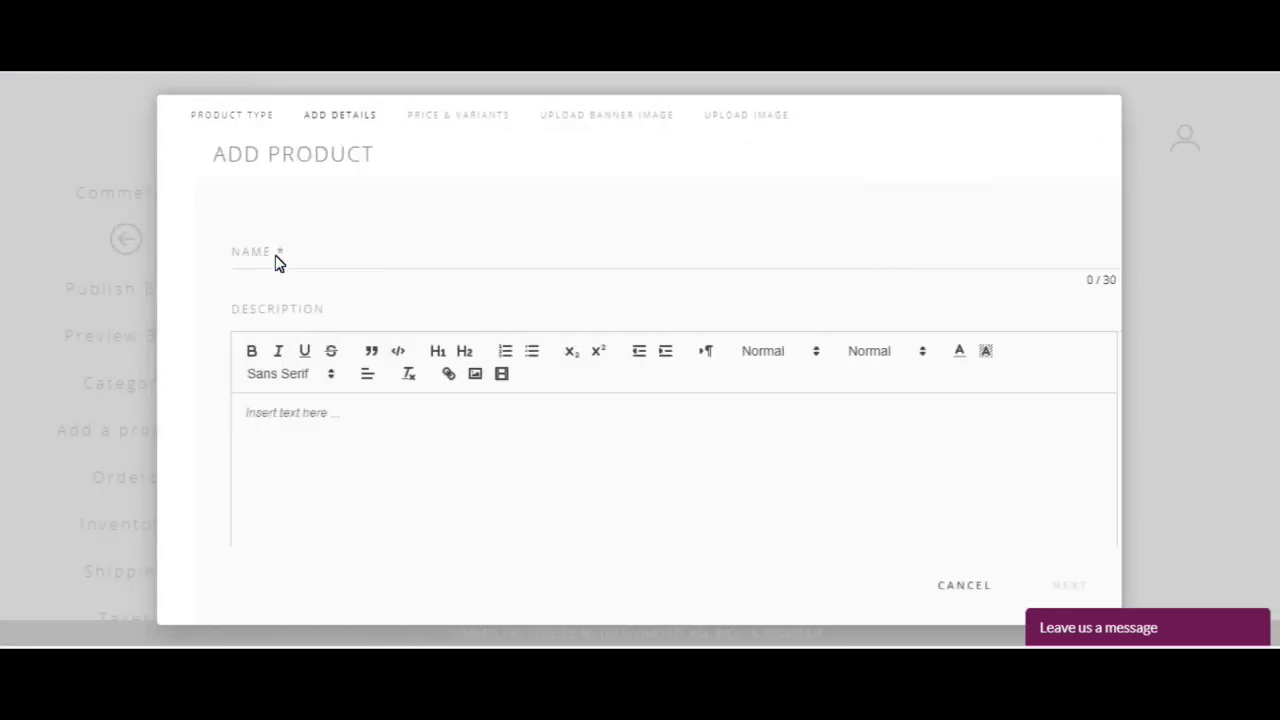
left_click(312, 262)
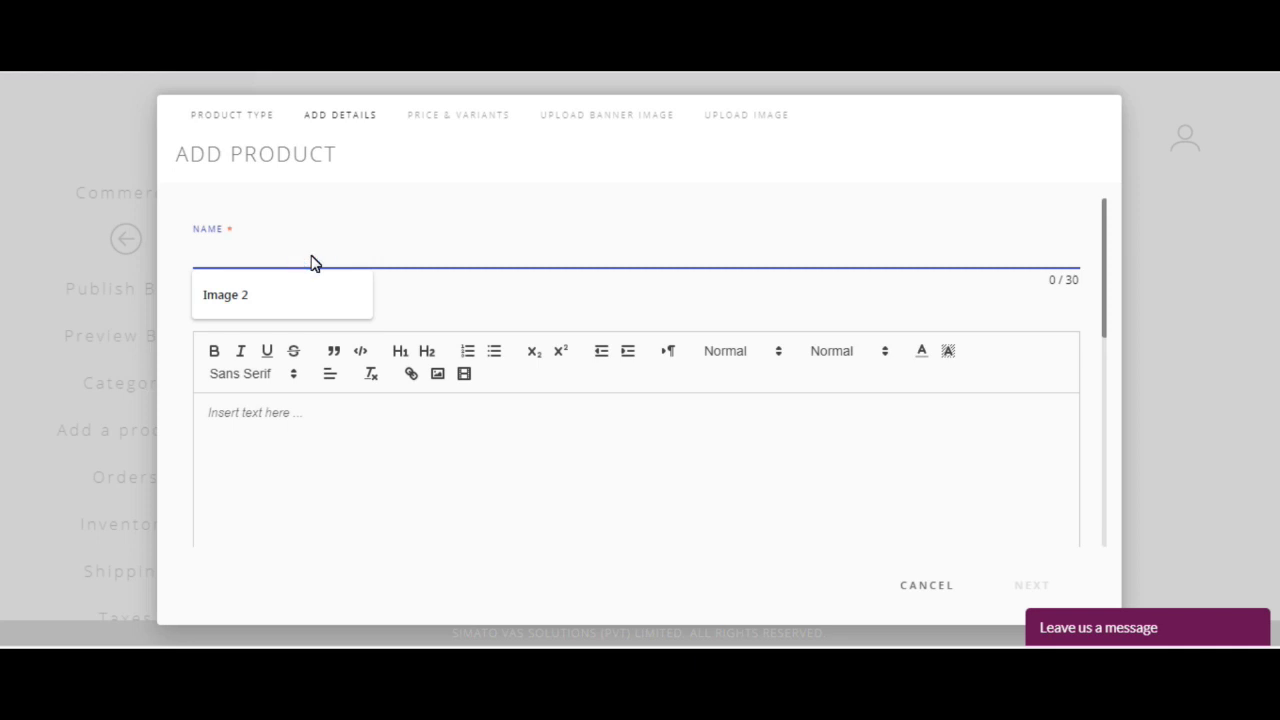
type("Apple")
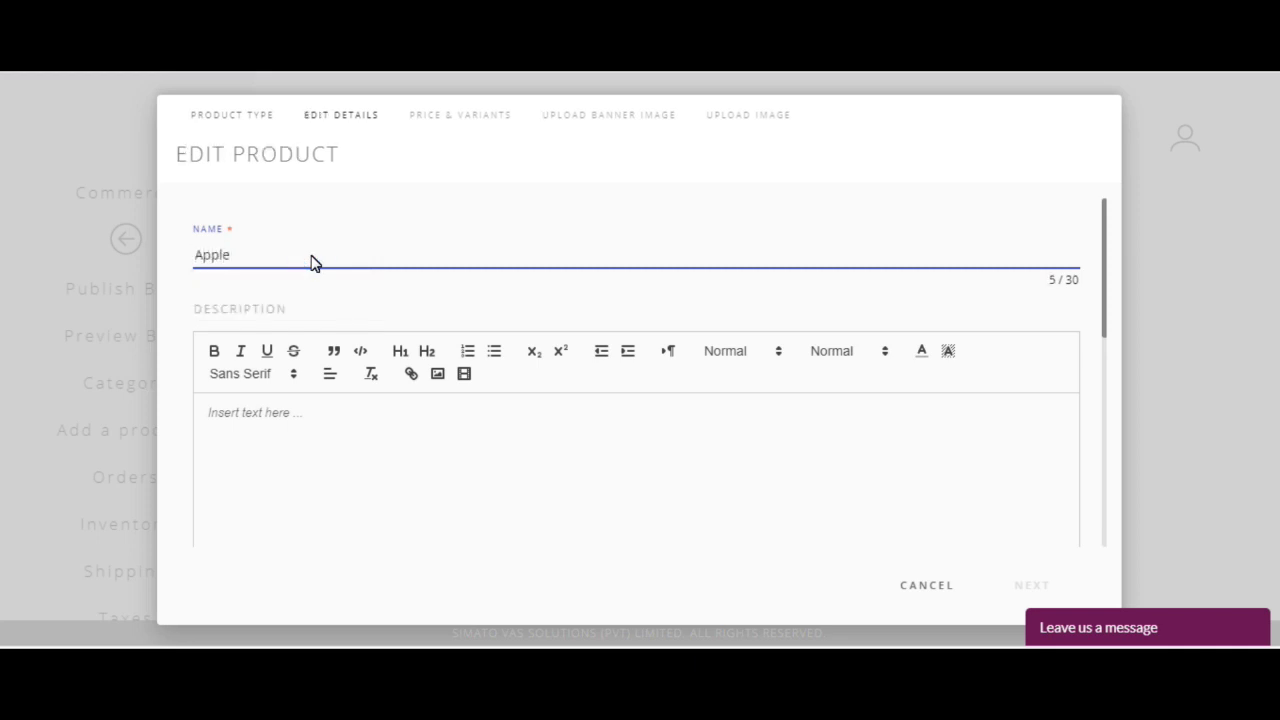
left_click(711, 434)
scroll(711, 434, "down", 1)
type("Australian Apple")
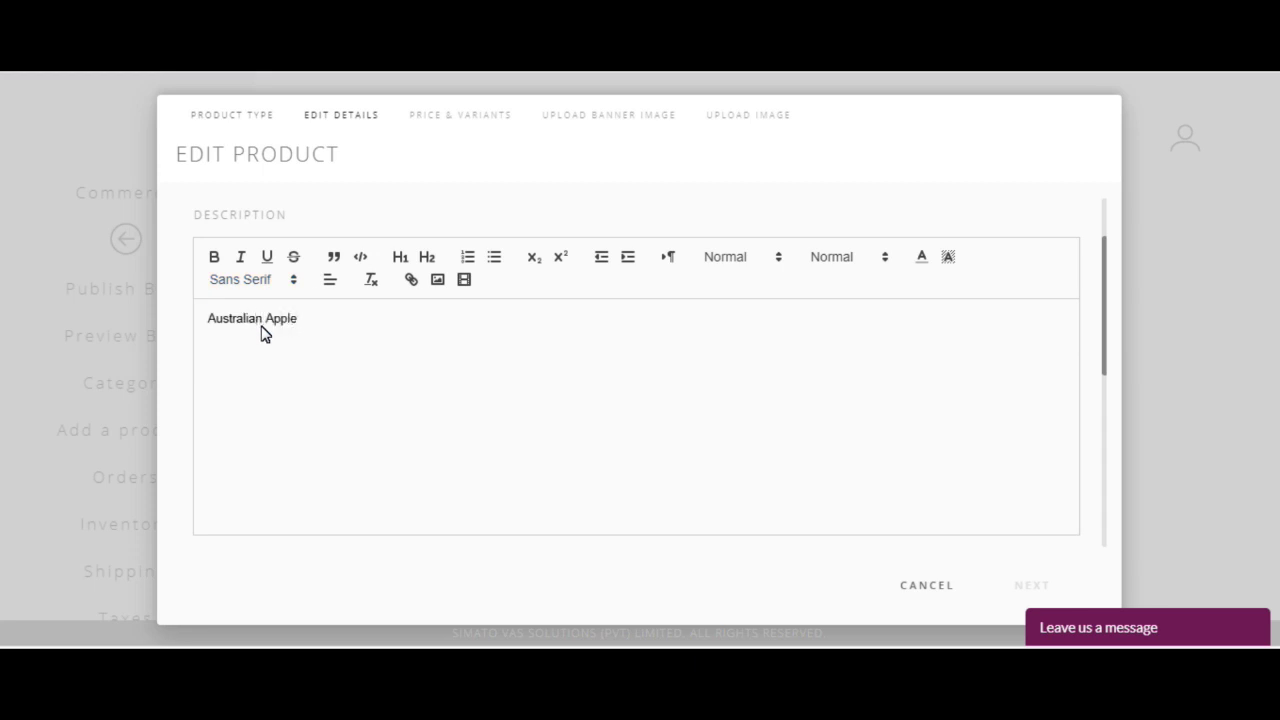
scroll(263, 333, "down", 3)
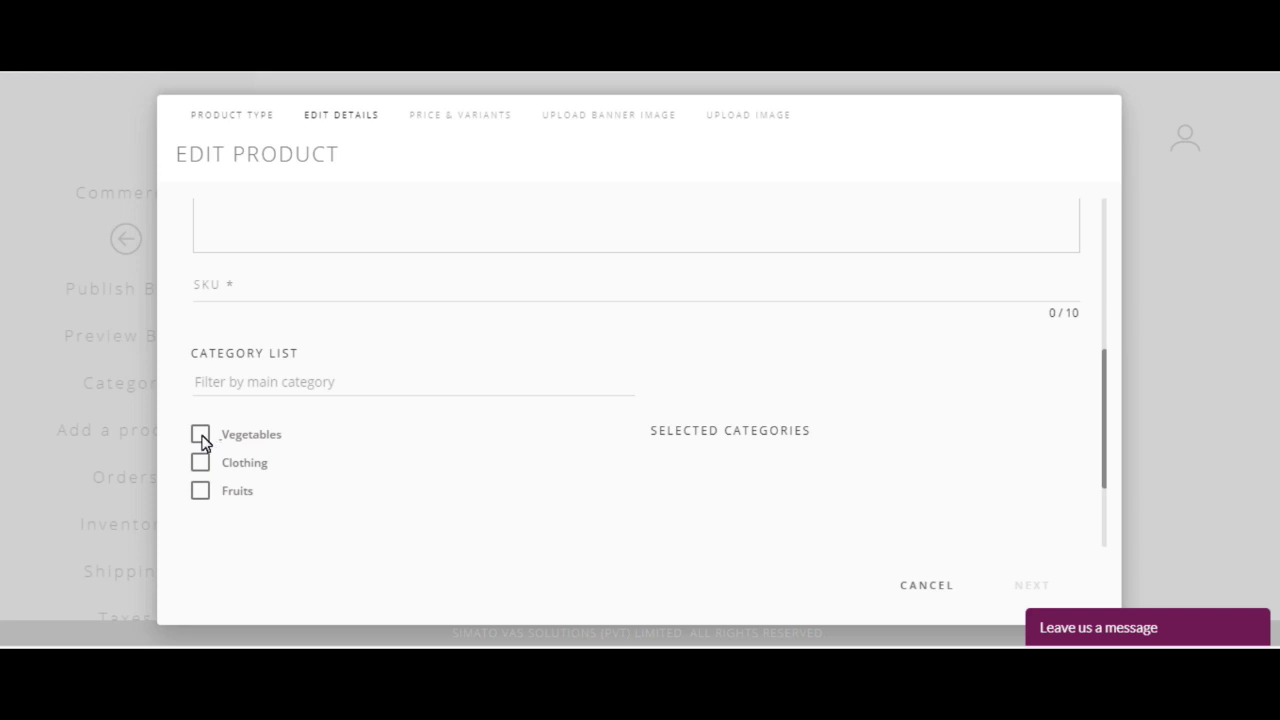
Step: File the Apple under Fruits with SKU RedApple and continue to Price & Variants
left_click(200, 490)
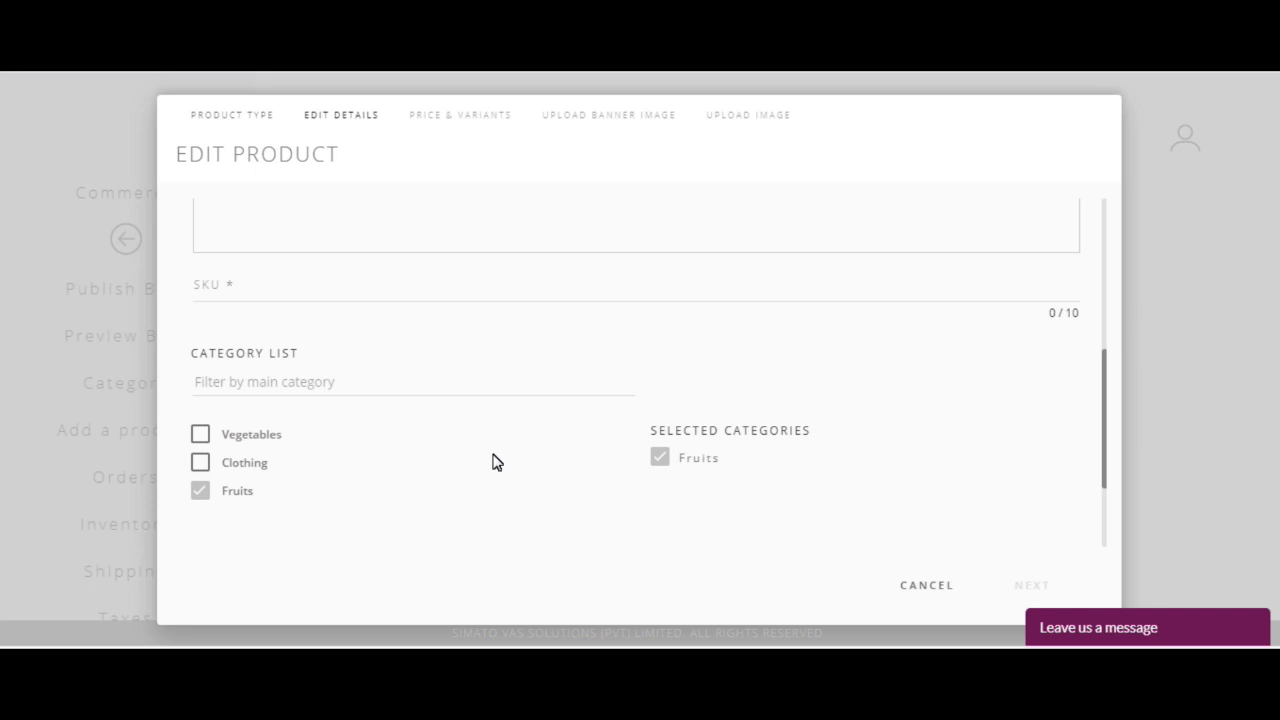
scroll(337, 426, "up", 1)
left_click(286, 381)
type("R")
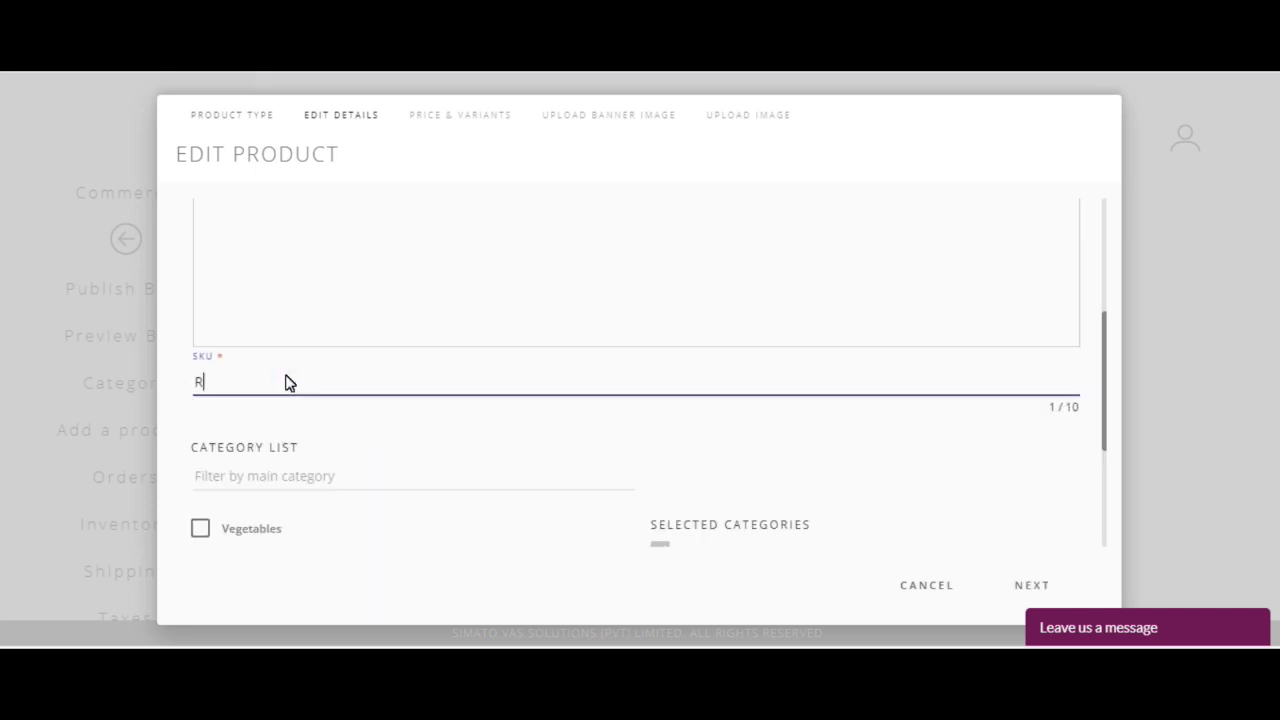
type("edApple")
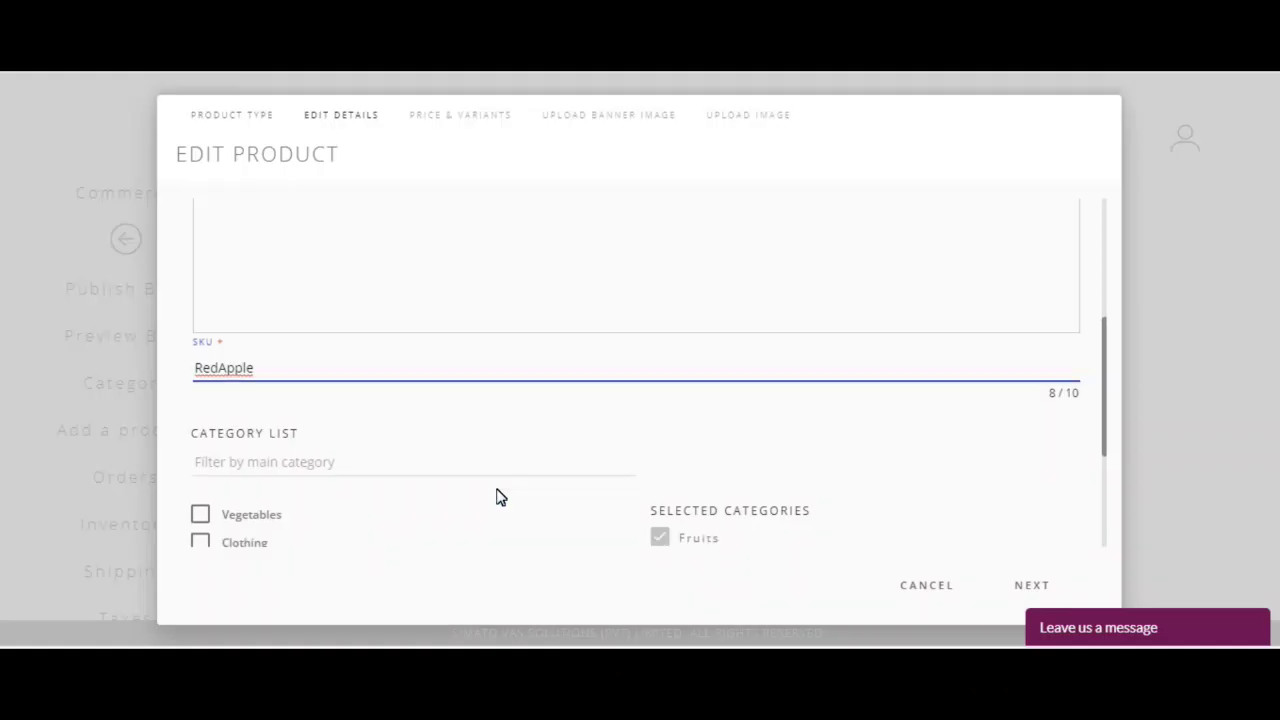
scroll(490, 492, "down", 3)
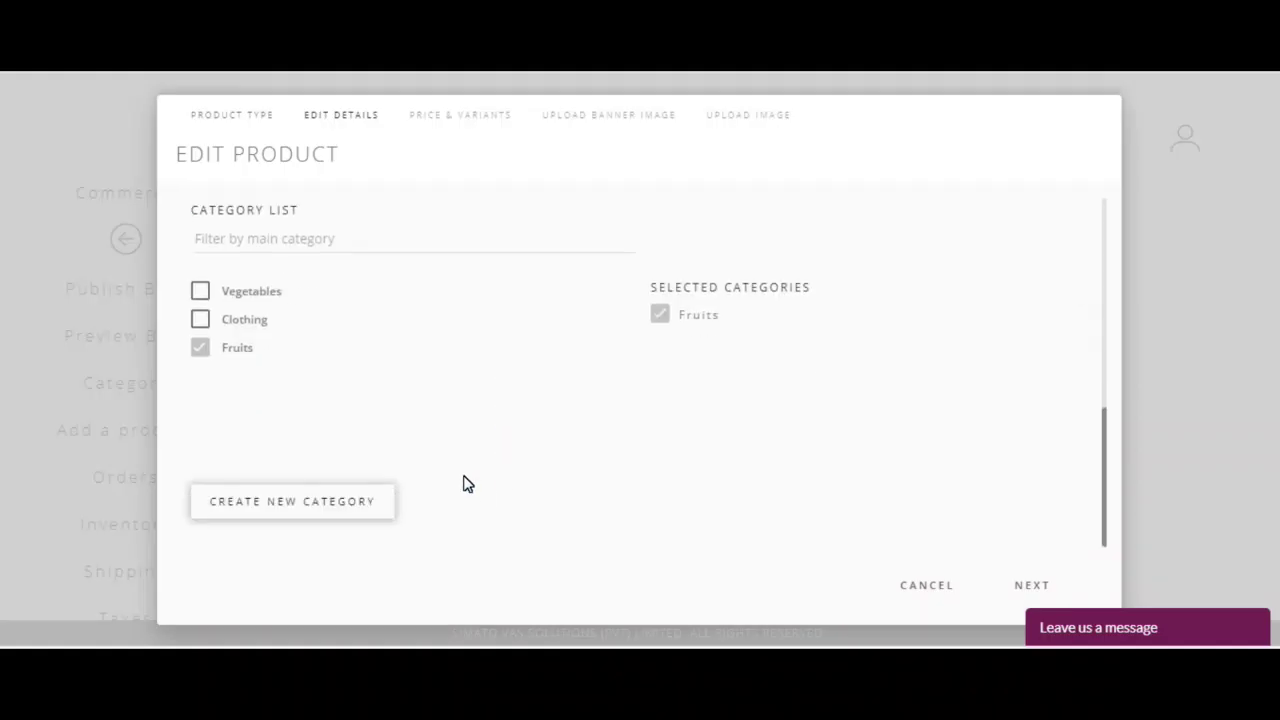
scroll(522, 455, "up", 5)
scroll(530, 450, "down", 5)
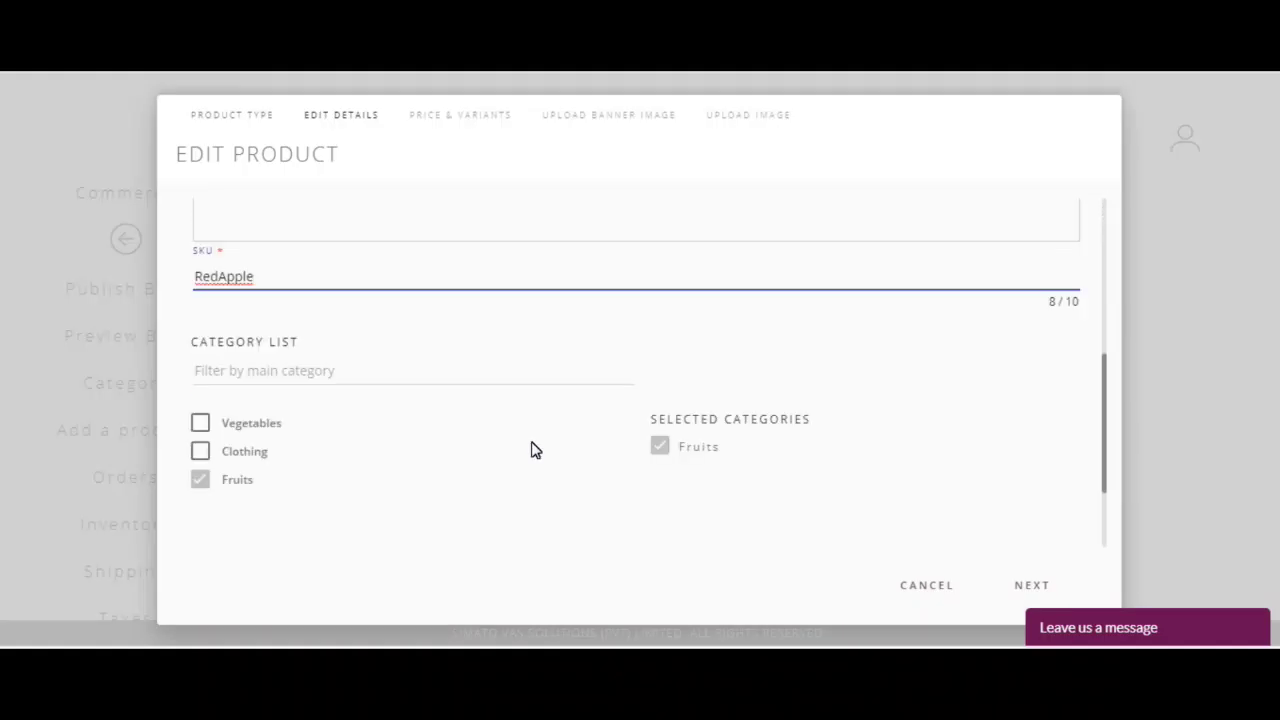
left_click(1034, 586)
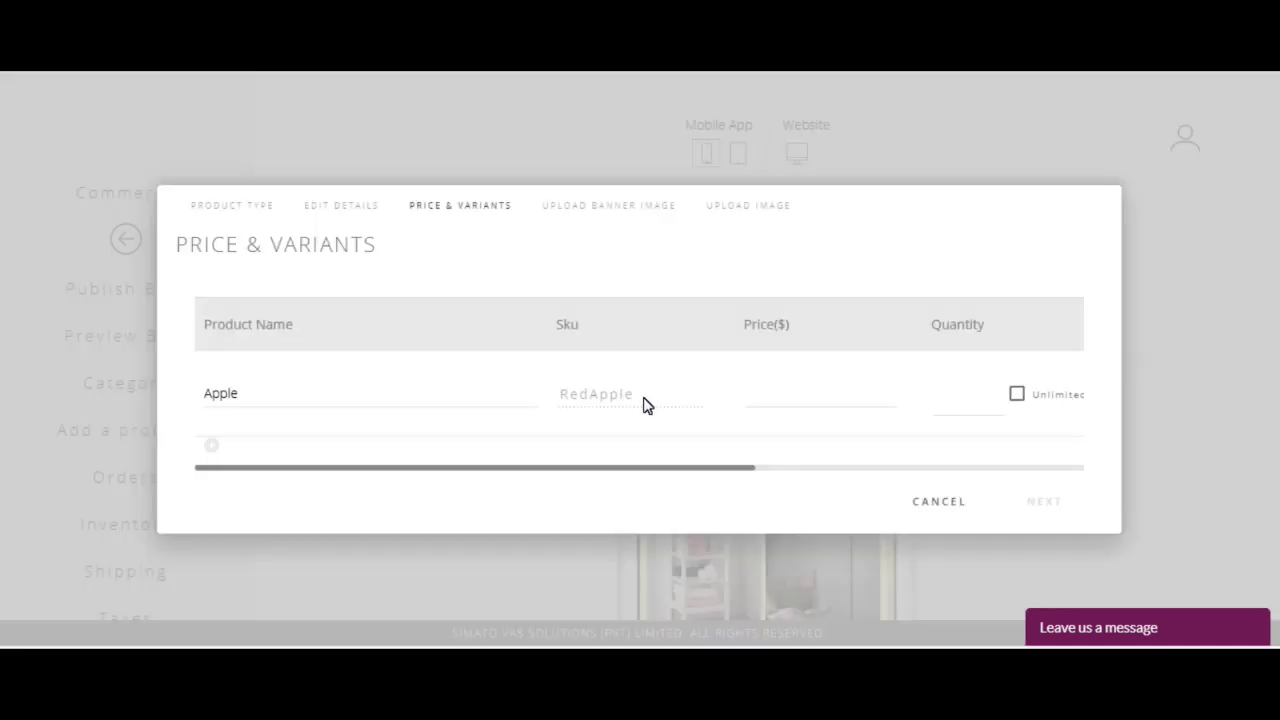
Step: Give the Apple price 80, quantity 85 and weight 0.4 kg
left_click(812, 404)
left_click(943, 420)
left_click_drag(731, 470, 880, 474)
left_click(854, 399)
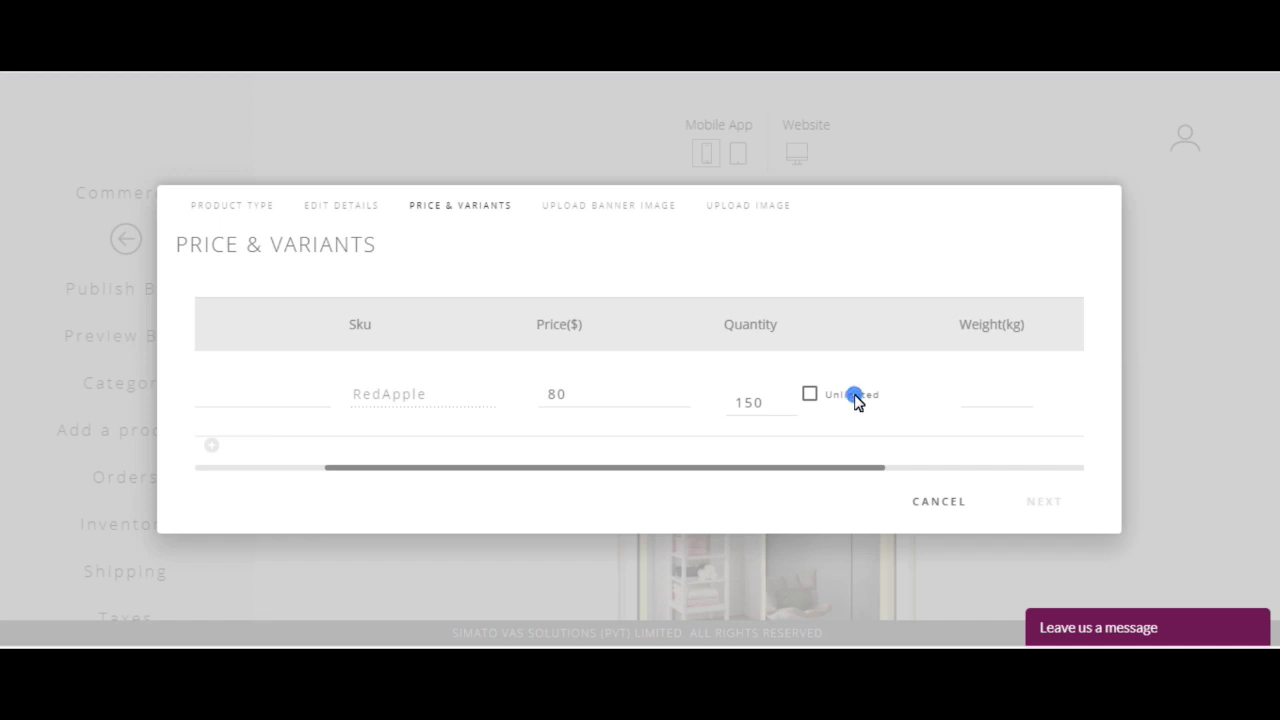
left_click(866, 397)
left_click(757, 404)
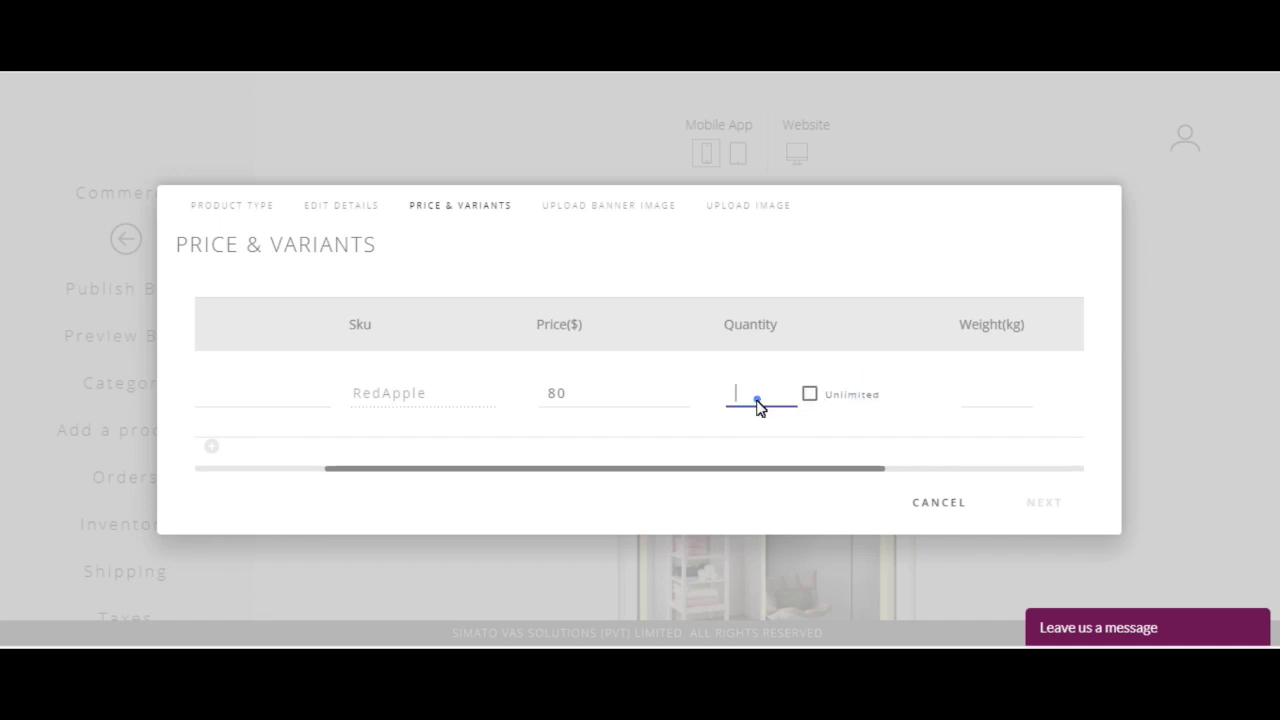
type("85")
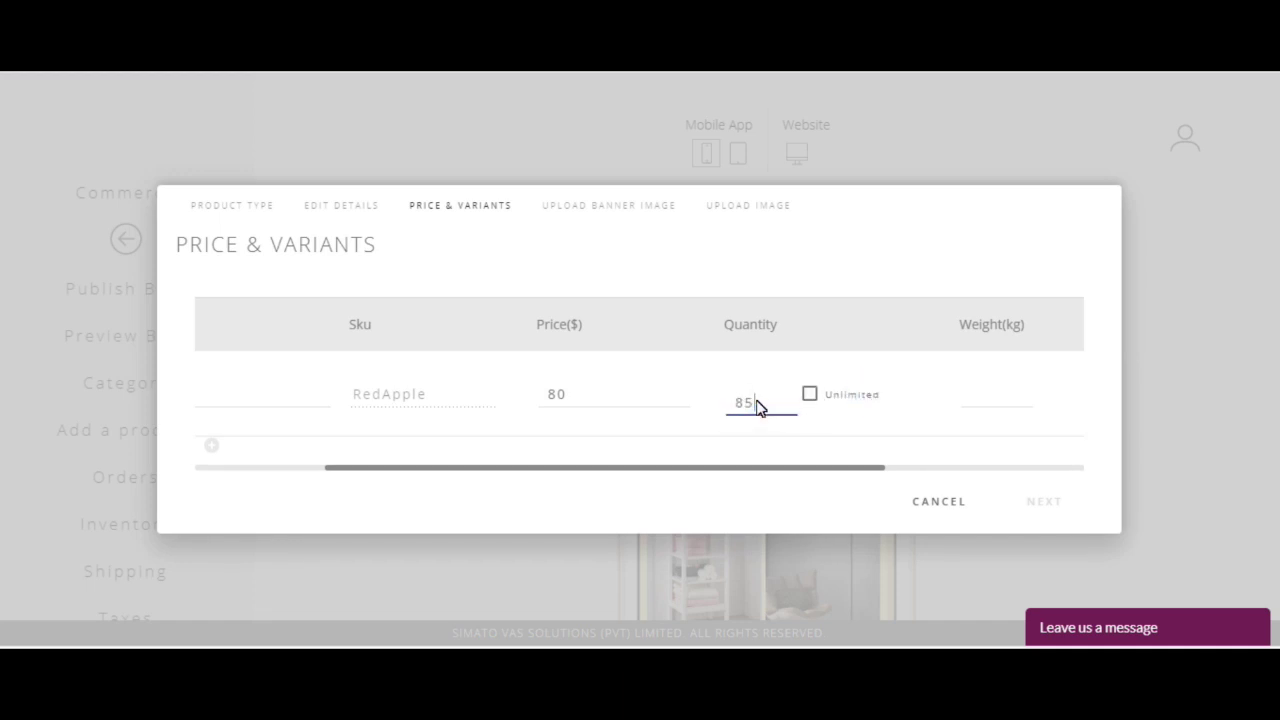
left_click(1014, 405)
left_click_drag(760, 469, 810, 483)
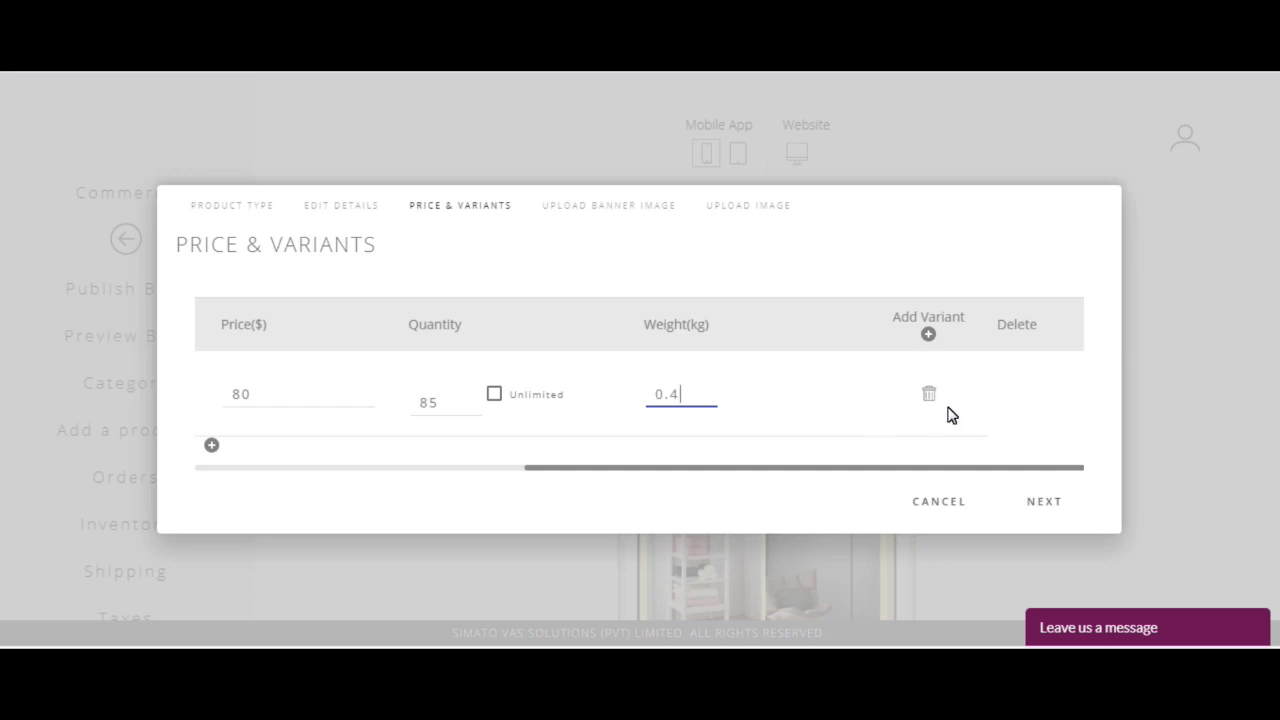
Step: Add a Color variant to the Apple with the value Red
left_click(927, 335)
left_click(487, 345)
type("Co")
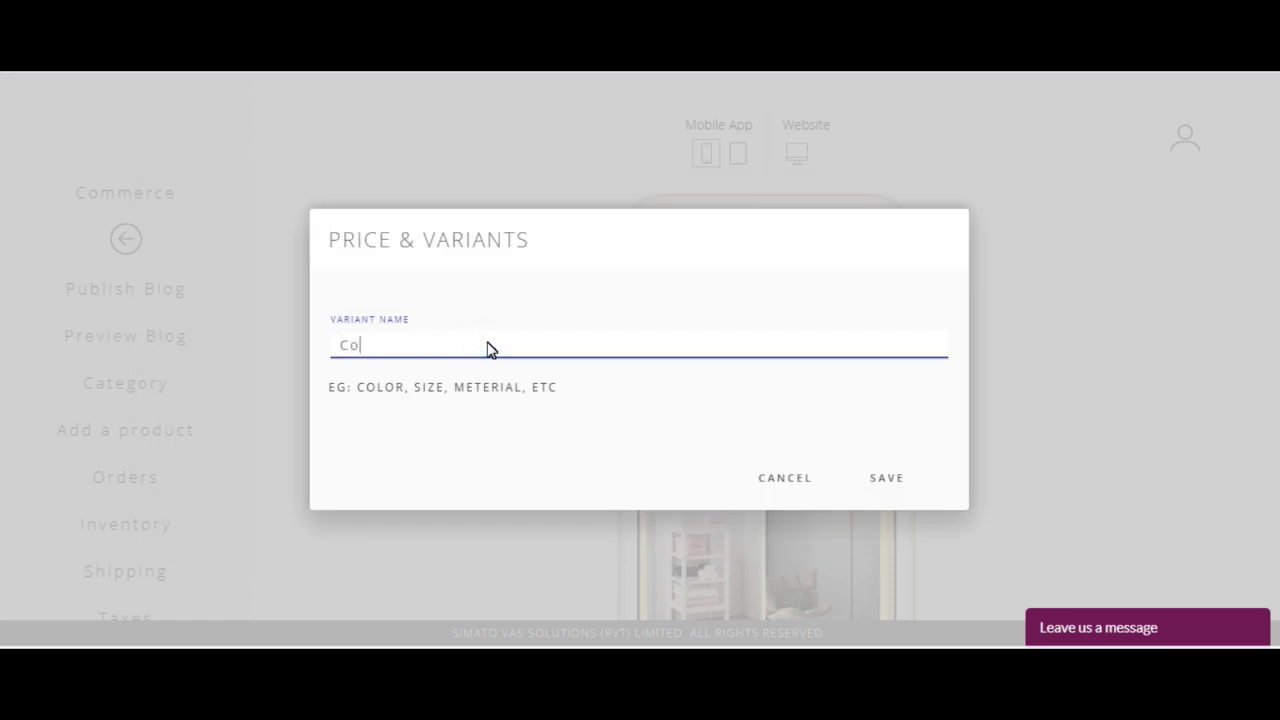
left_click(900, 478)
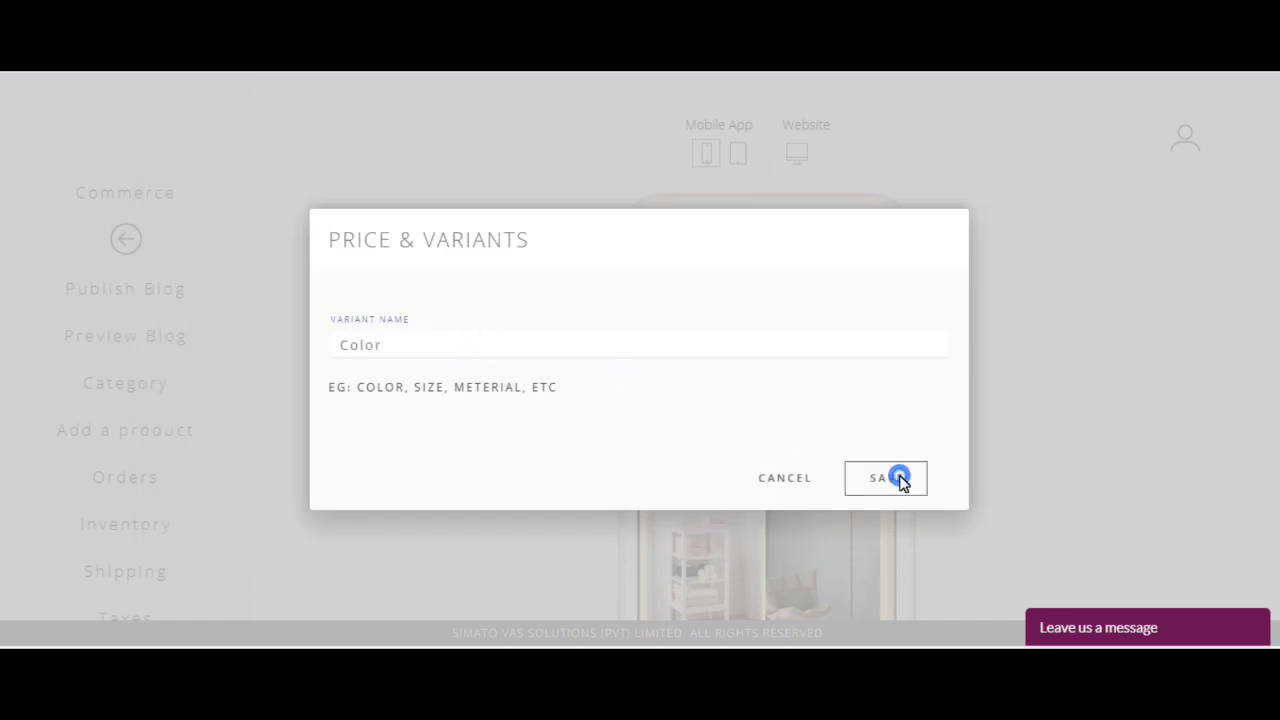
left_click(798, 400)
type("Red")
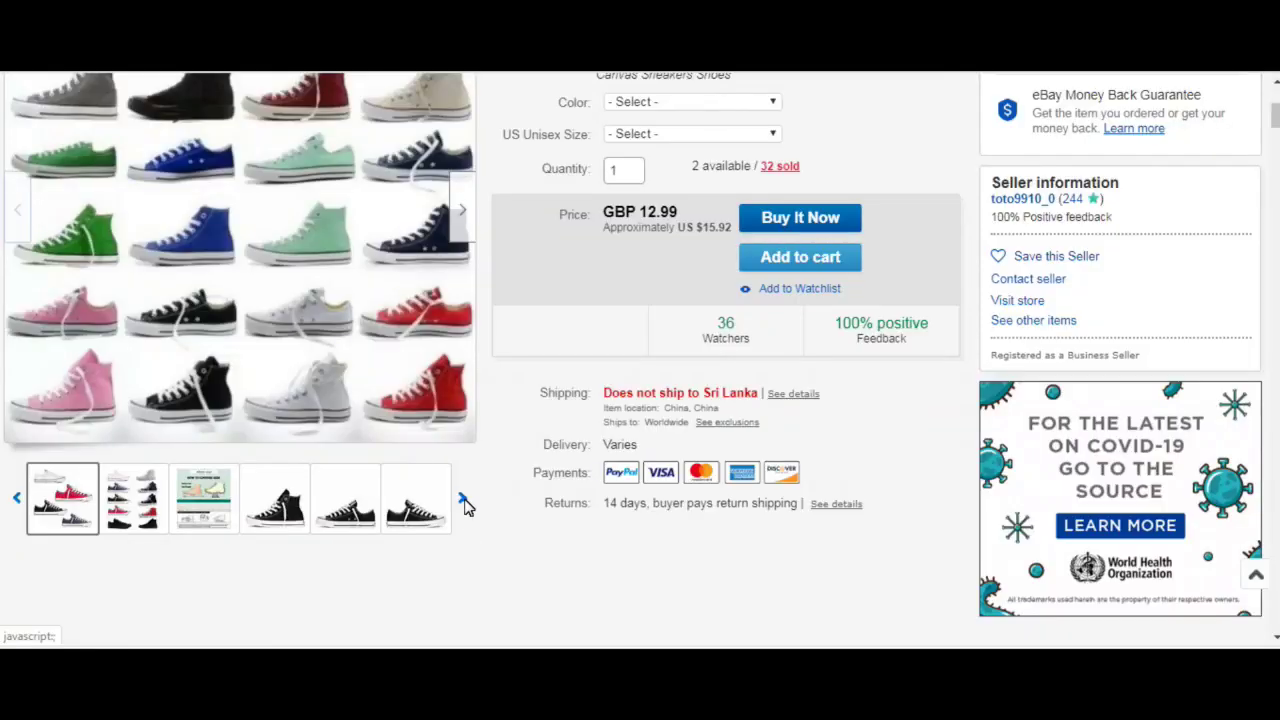
Step: Advance through four sets of the sneaker listing's photos, including the red pairs
left_click(463, 500)
left_click(463, 500)
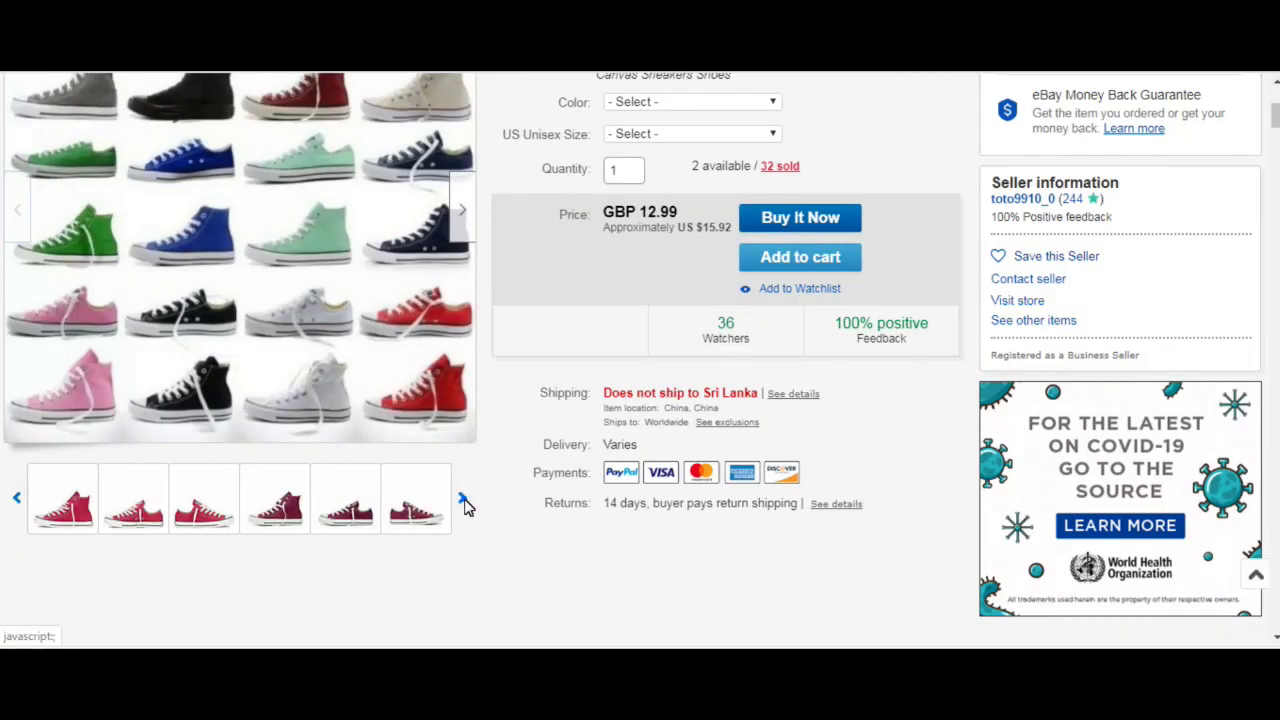
left_click(463, 500)
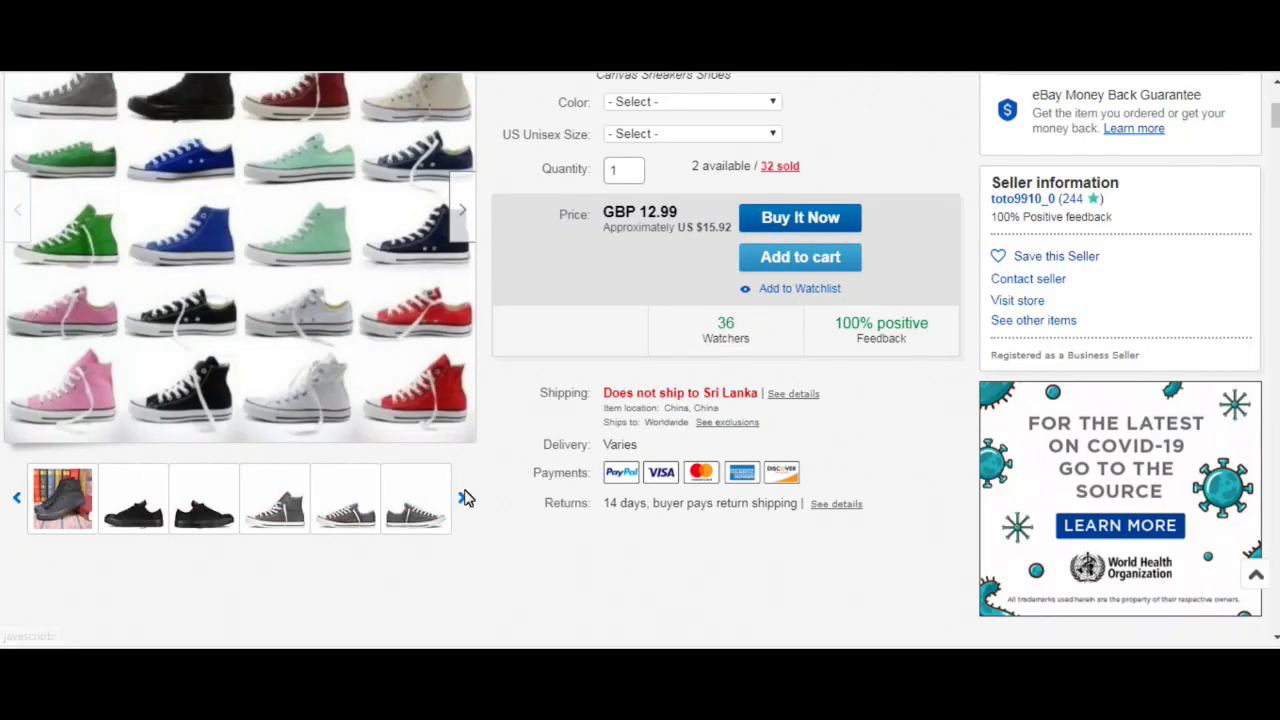
left_click(463, 502)
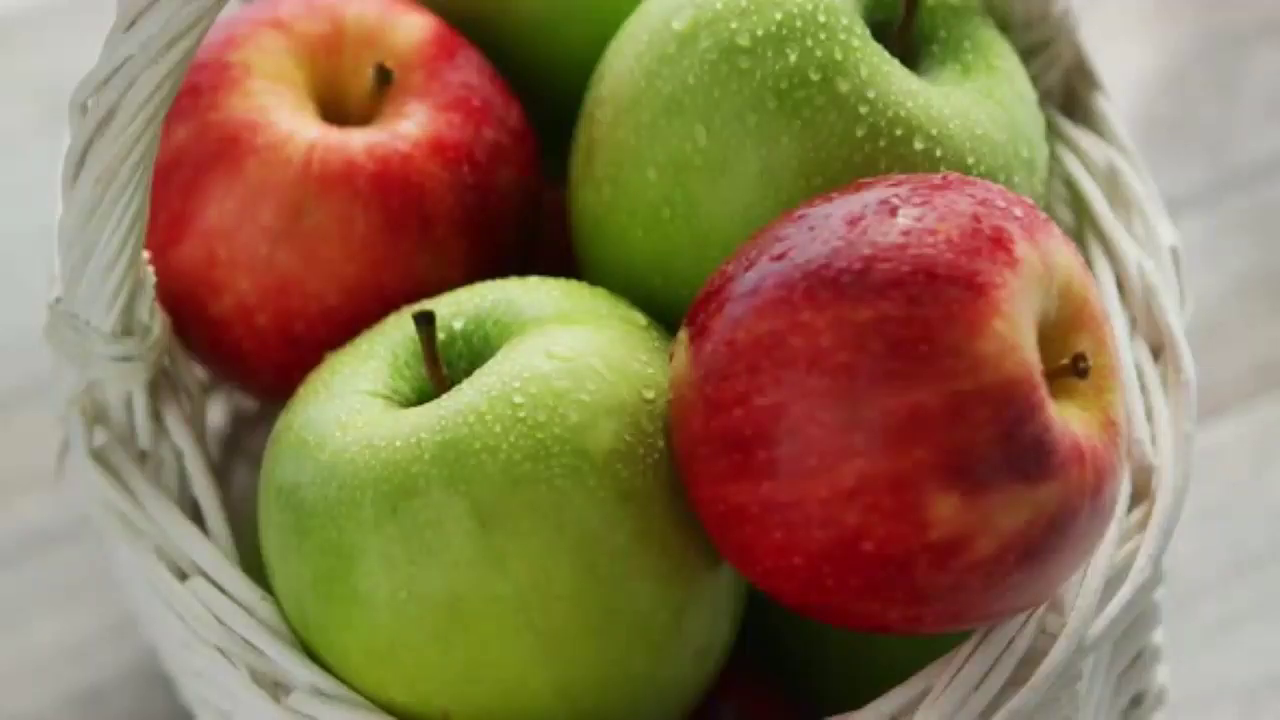
Step: Create a Color variant type and give the first row the value Red Apple
left_click(486, 343)
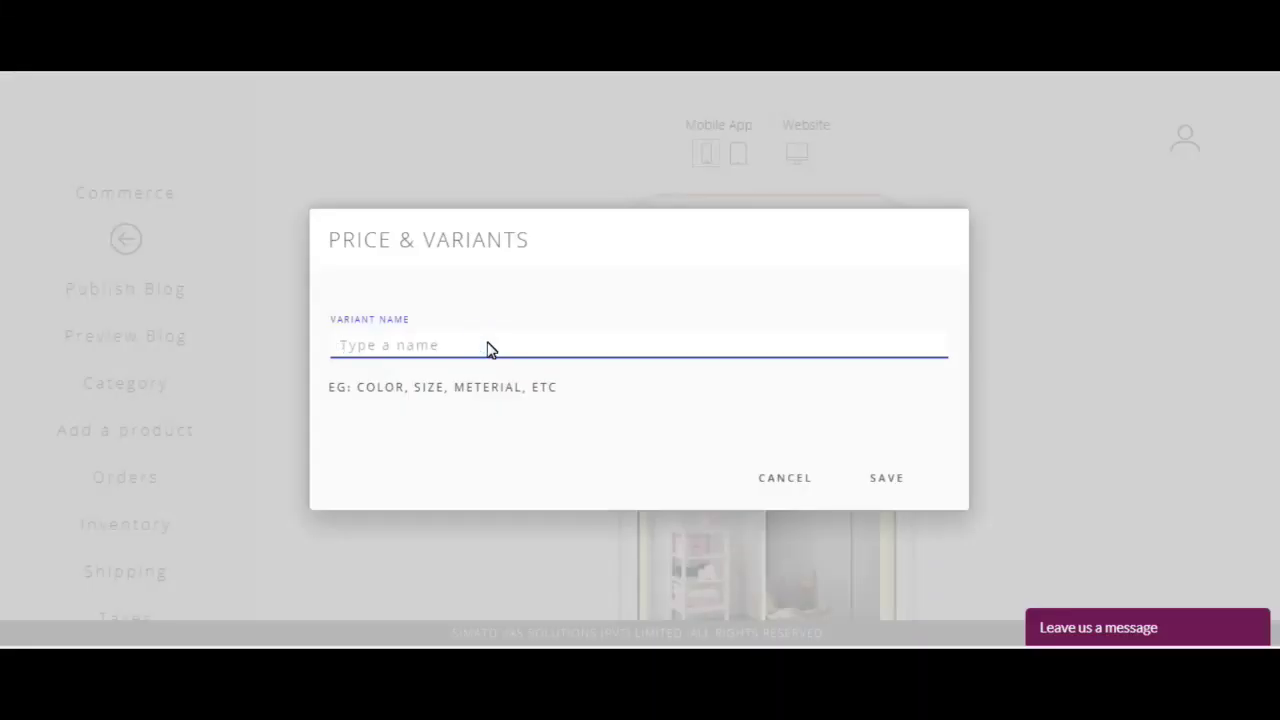
type("Color")
left_click(886, 478)
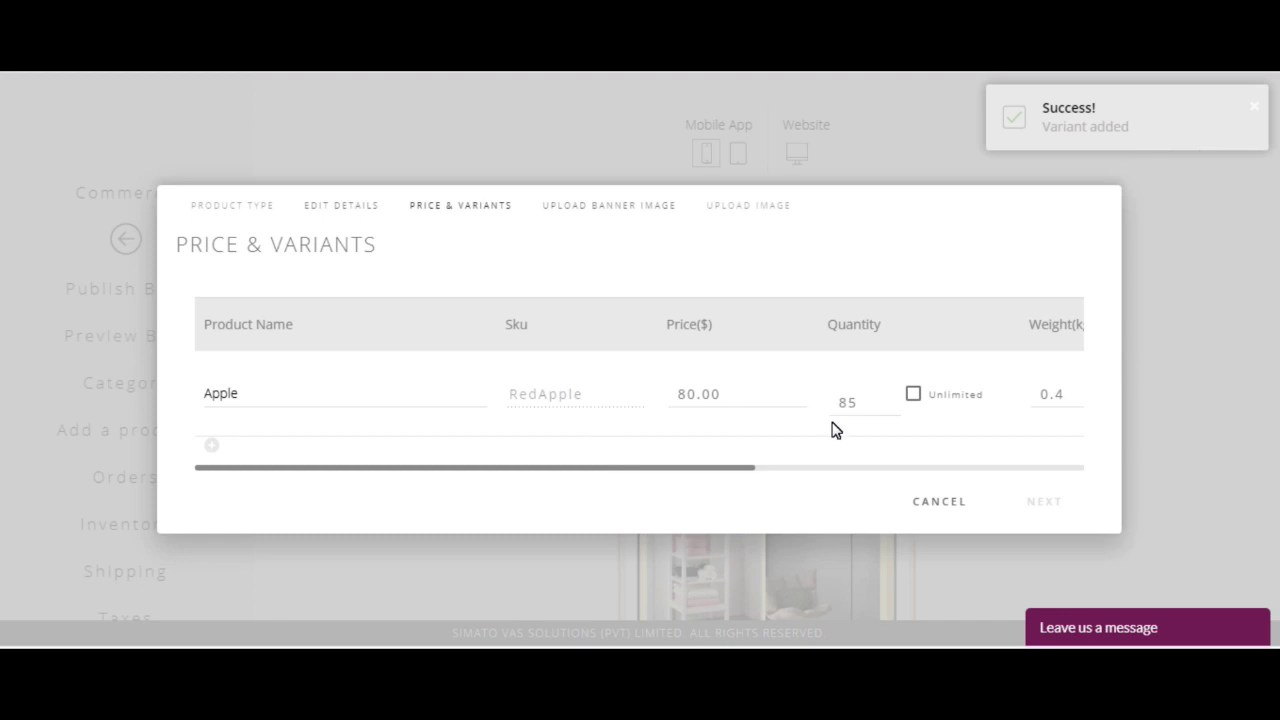
left_click_drag(700, 467, 1050, 490)
left_click(797, 398)
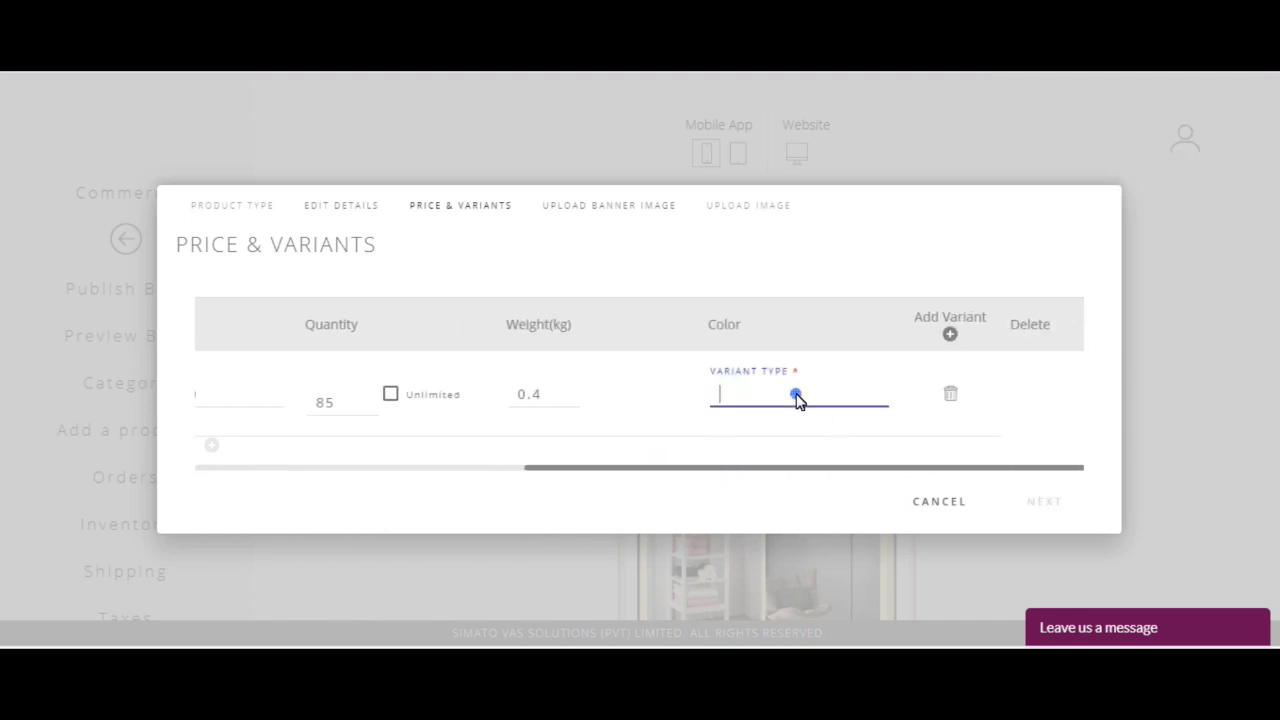
type("Red")
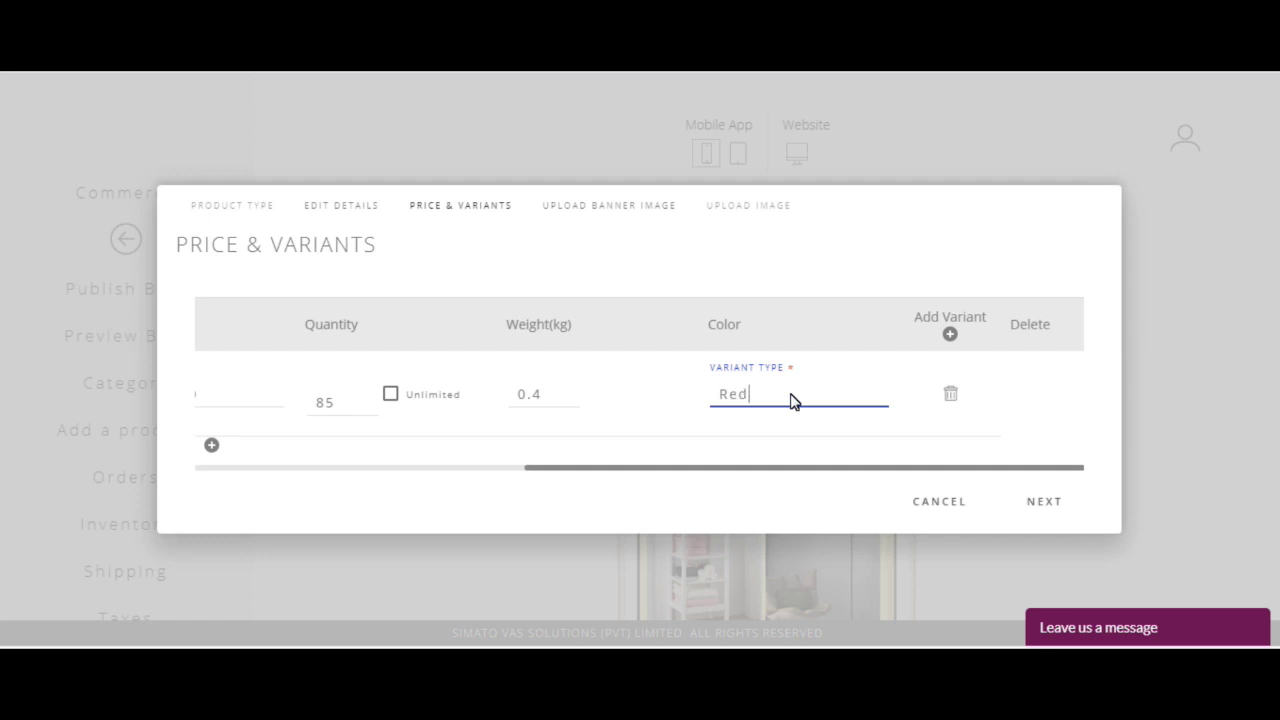
type(" Apple")
left_click_drag(757, 474, 391, 466)
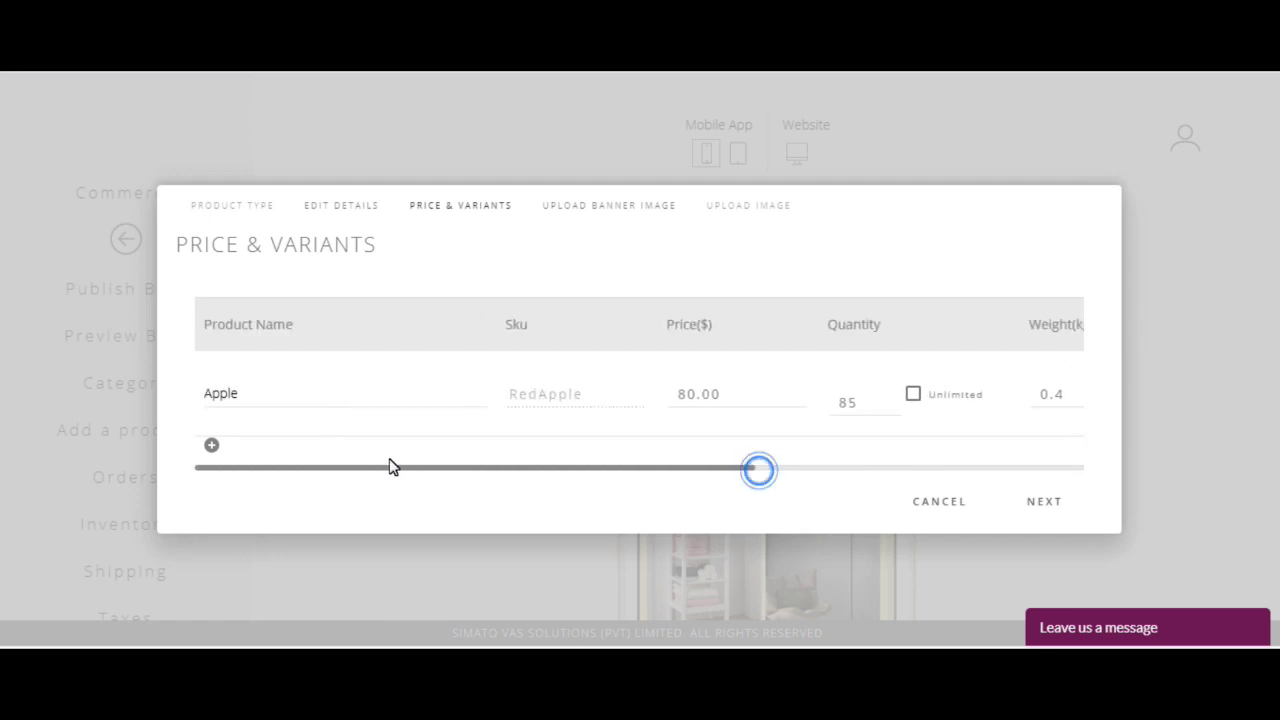
Step: Add a GreenApple variant row priced $75, quantity 100, weight 0.3 kg
left_click(211, 447)
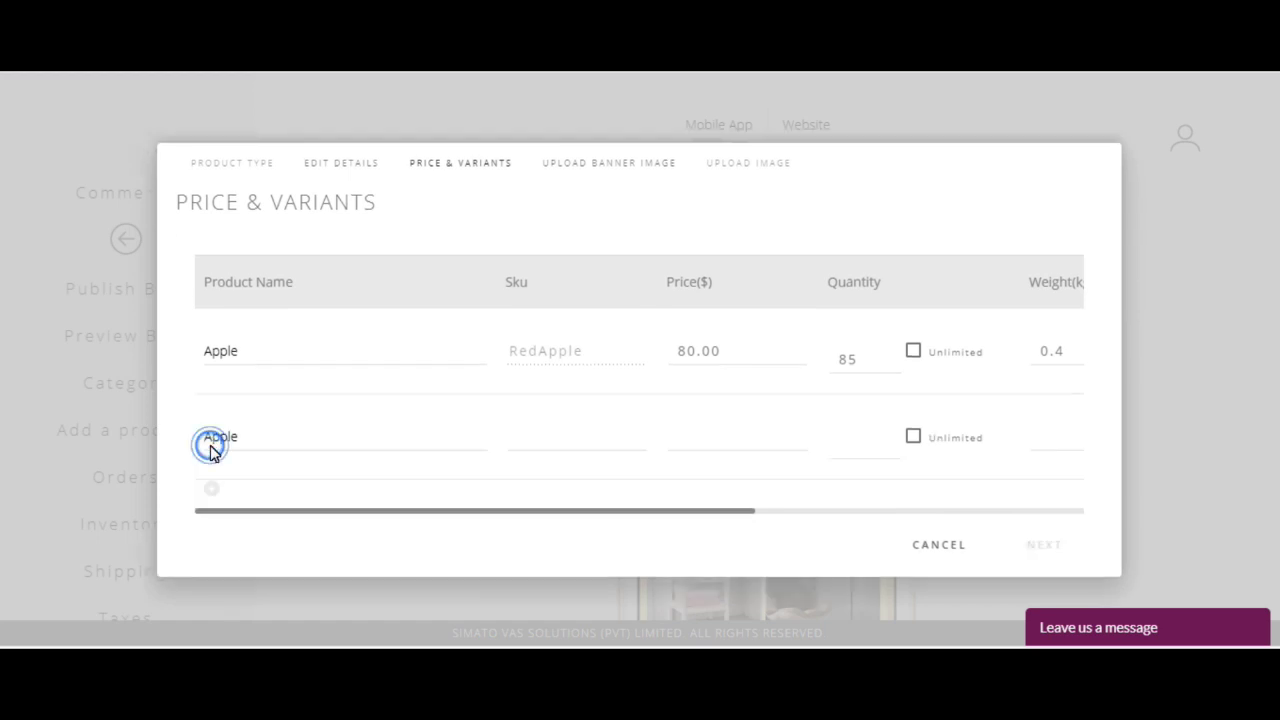
left_click(548, 441)
type("GreenA")
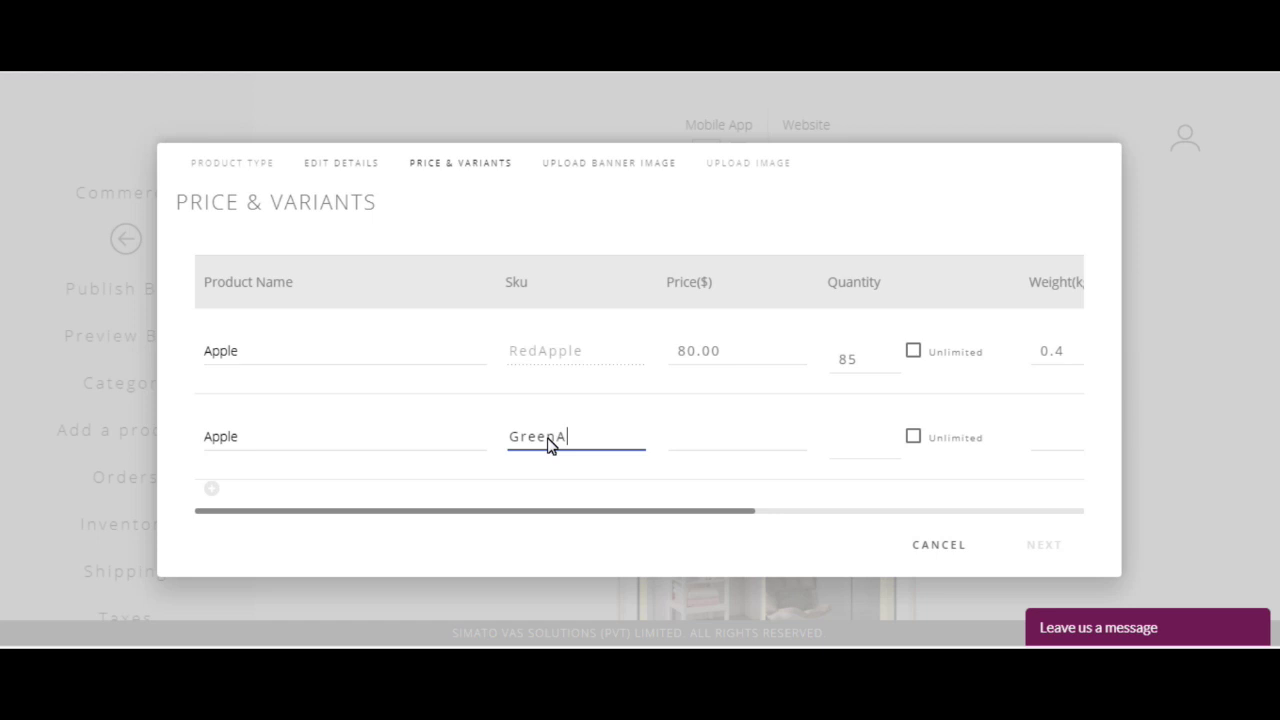
type("pple")
left_click_drag(557, 443, 522, 445)
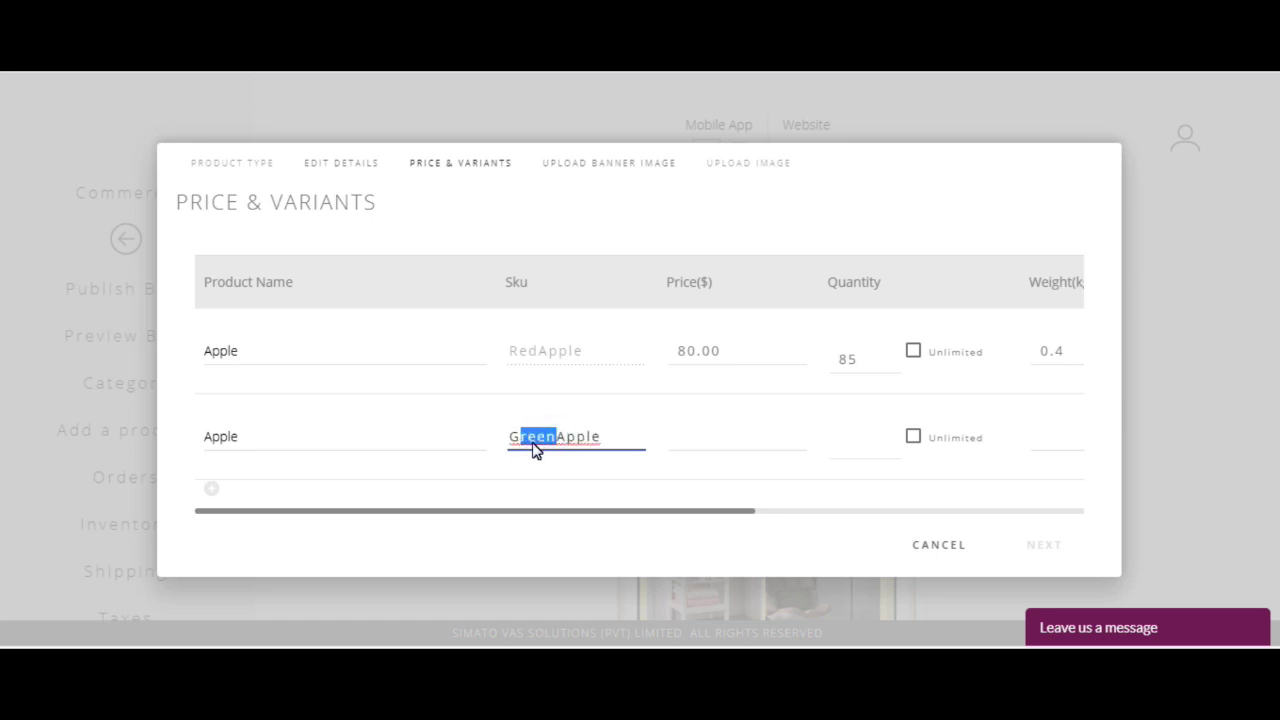
left_click(703, 450)
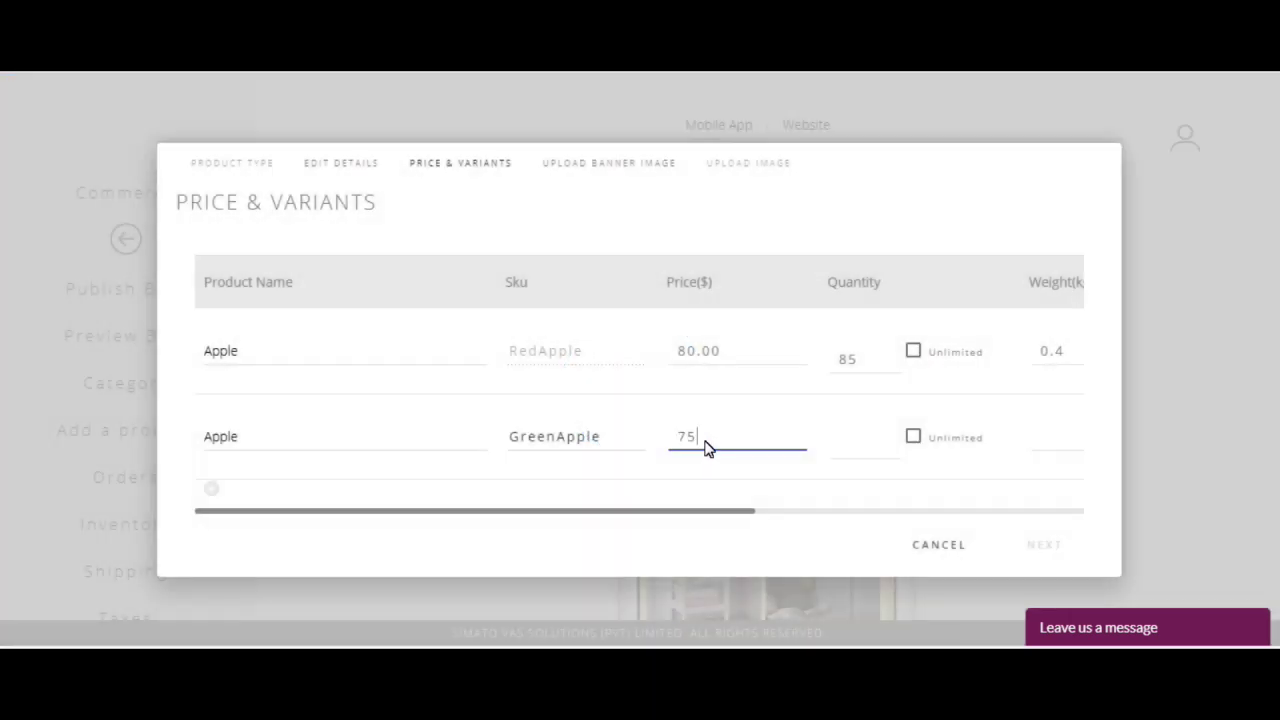
left_click(866, 451)
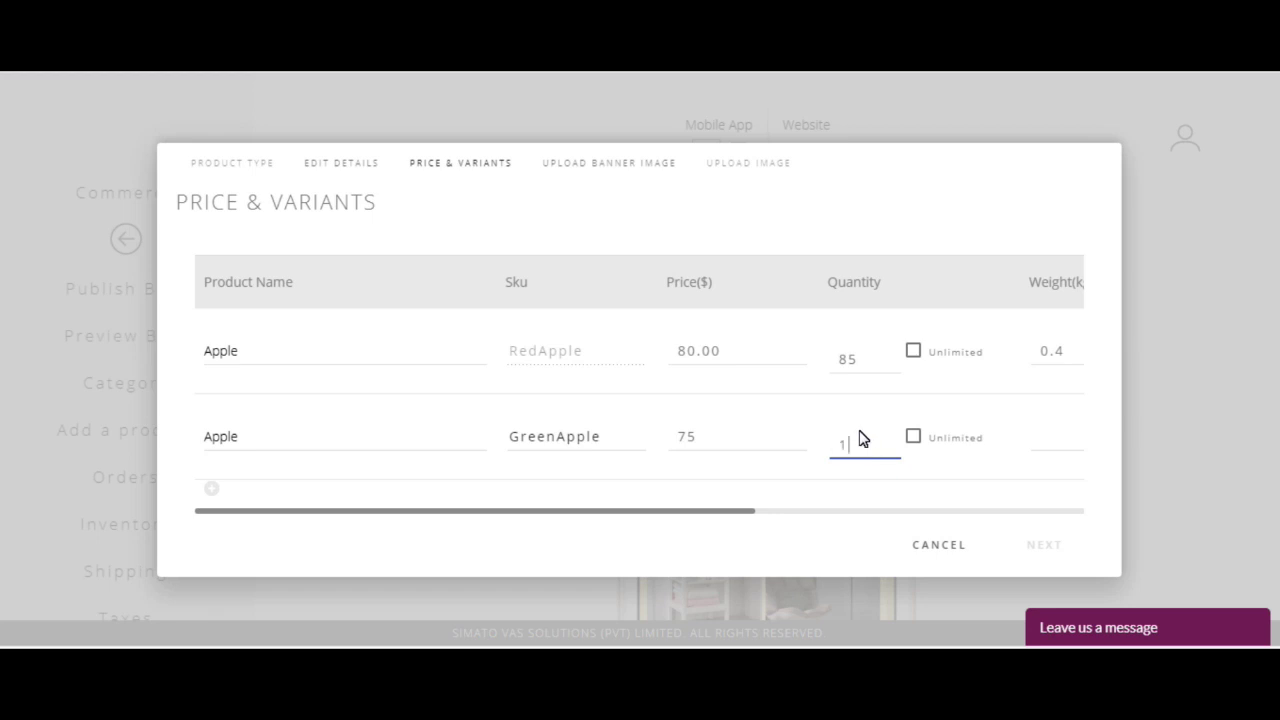
left_click(1046, 440)
type("0.3")
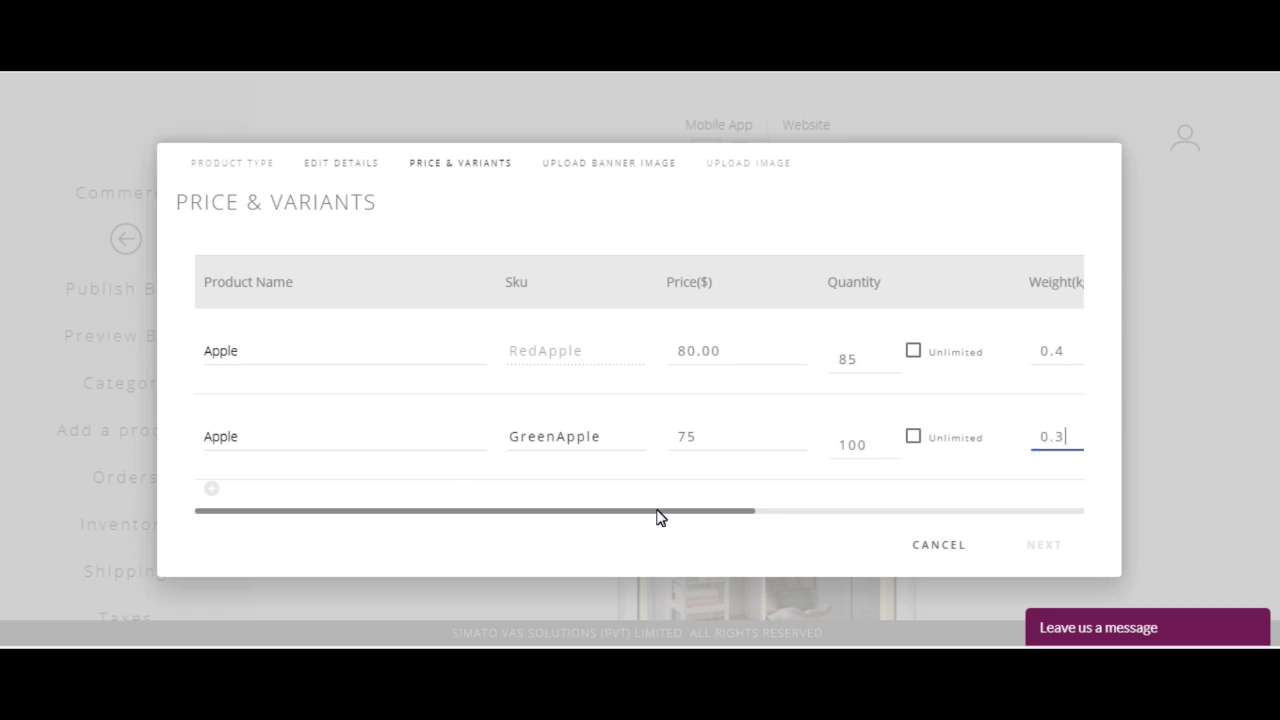
Step: Enter the green colour value for the GreenApple row and proceed to the banner step
left_click_drag(658, 512, 950, 515)
left_click(880, 443)
type("Green Apple")
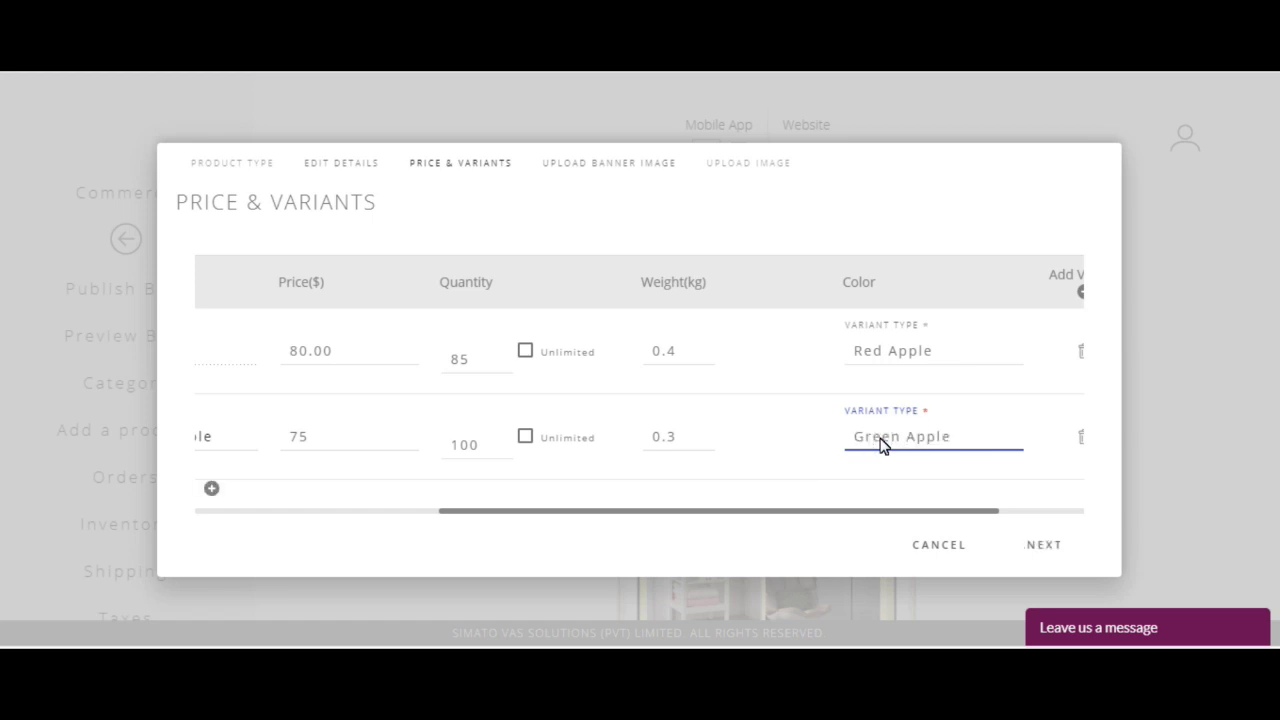
left_click_drag(873, 518, 960, 516)
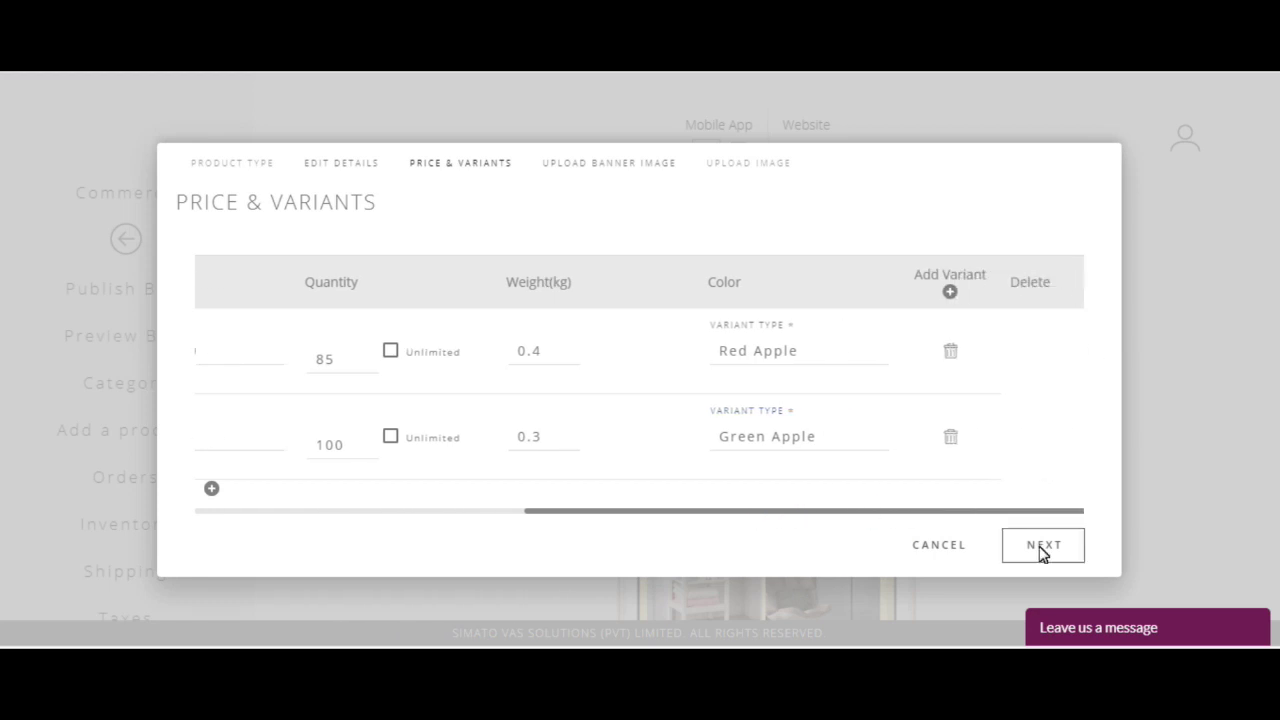
left_click(1040, 548)
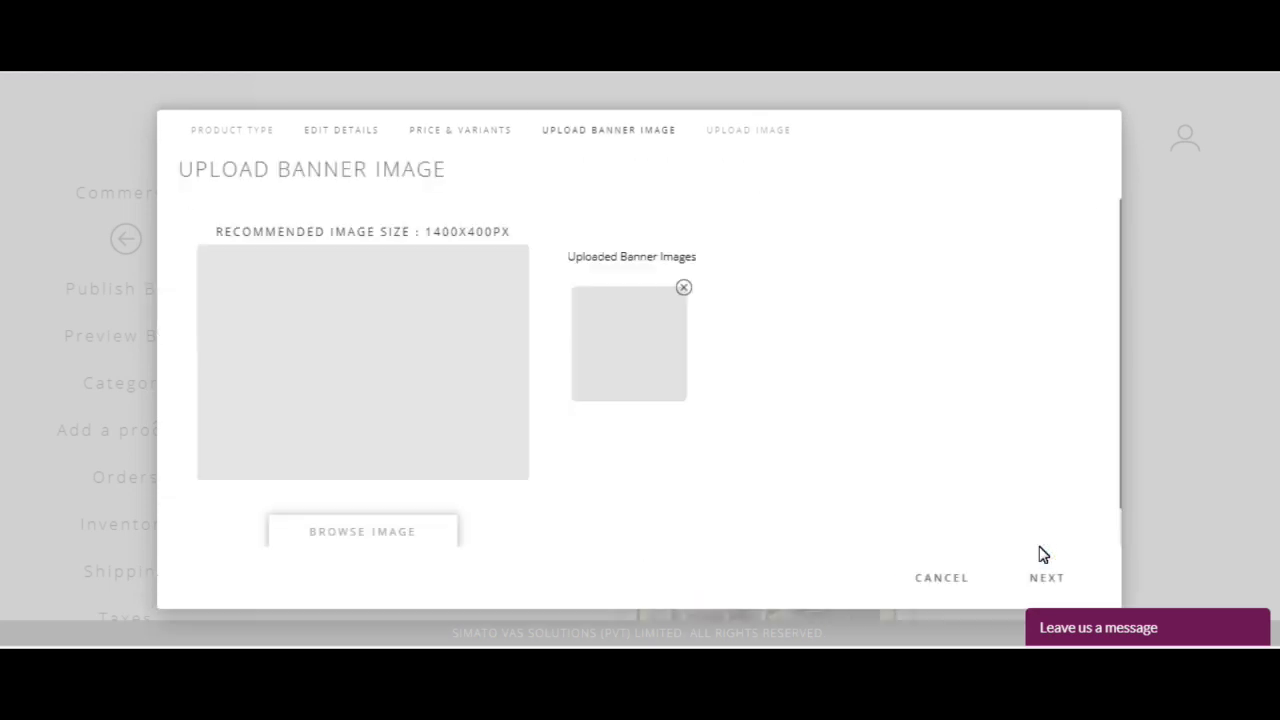
Step: Upload the apples-on-burlap photo as the banner, cropped over the apples, then go to product images
scroll(420, 489, "down", 1)
left_click(420, 489)
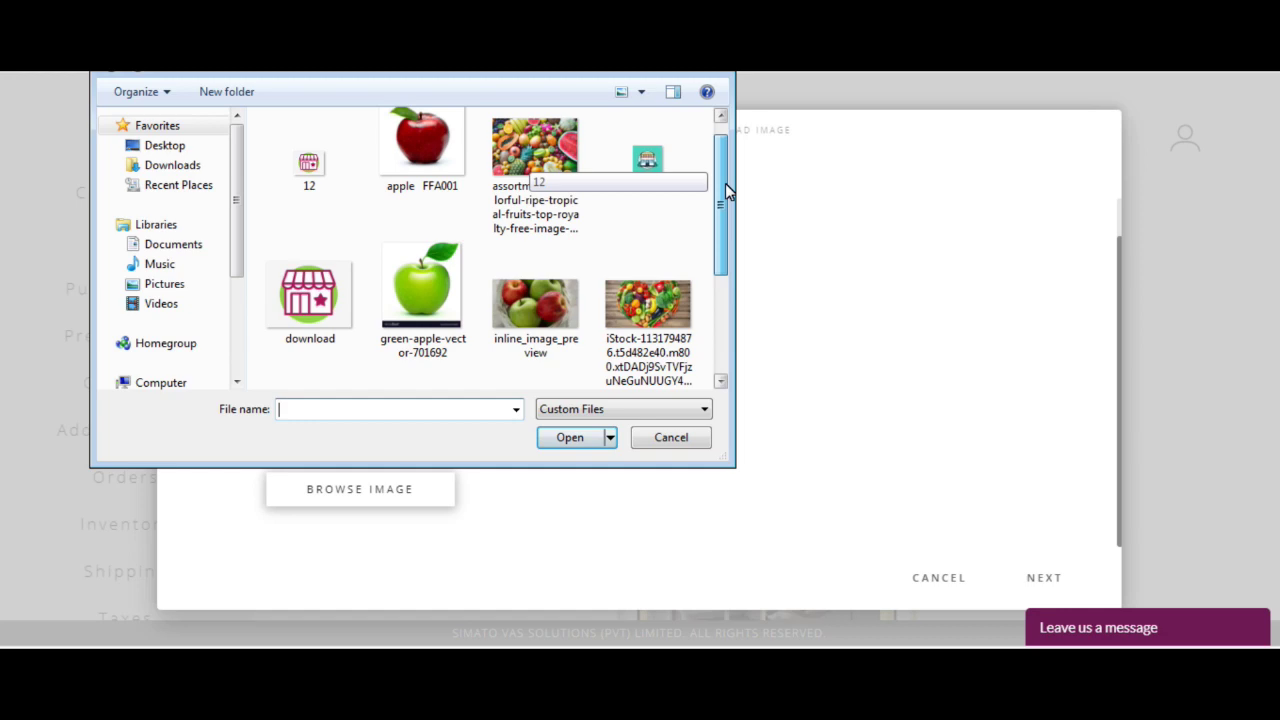
left_click_drag(725, 183, 724, 223)
double_click(440, 323)
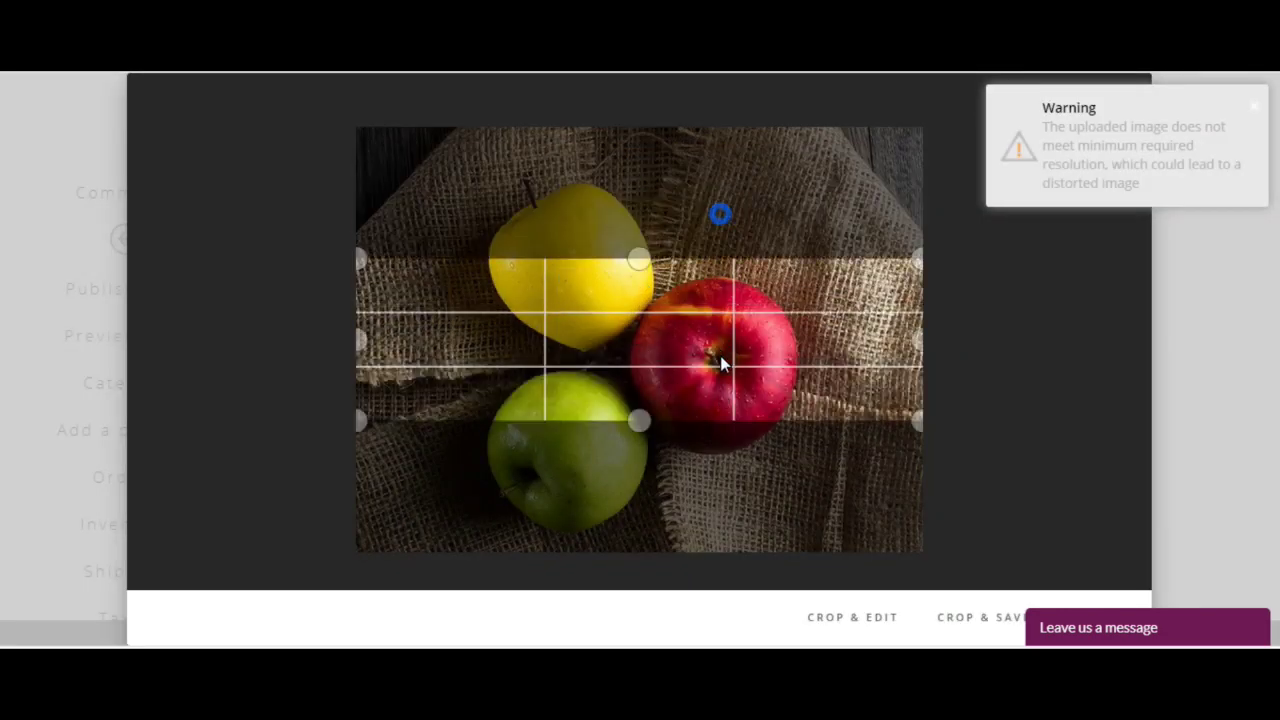
left_click_drag(722, 363, 720, 434)
left_click(966, 614)
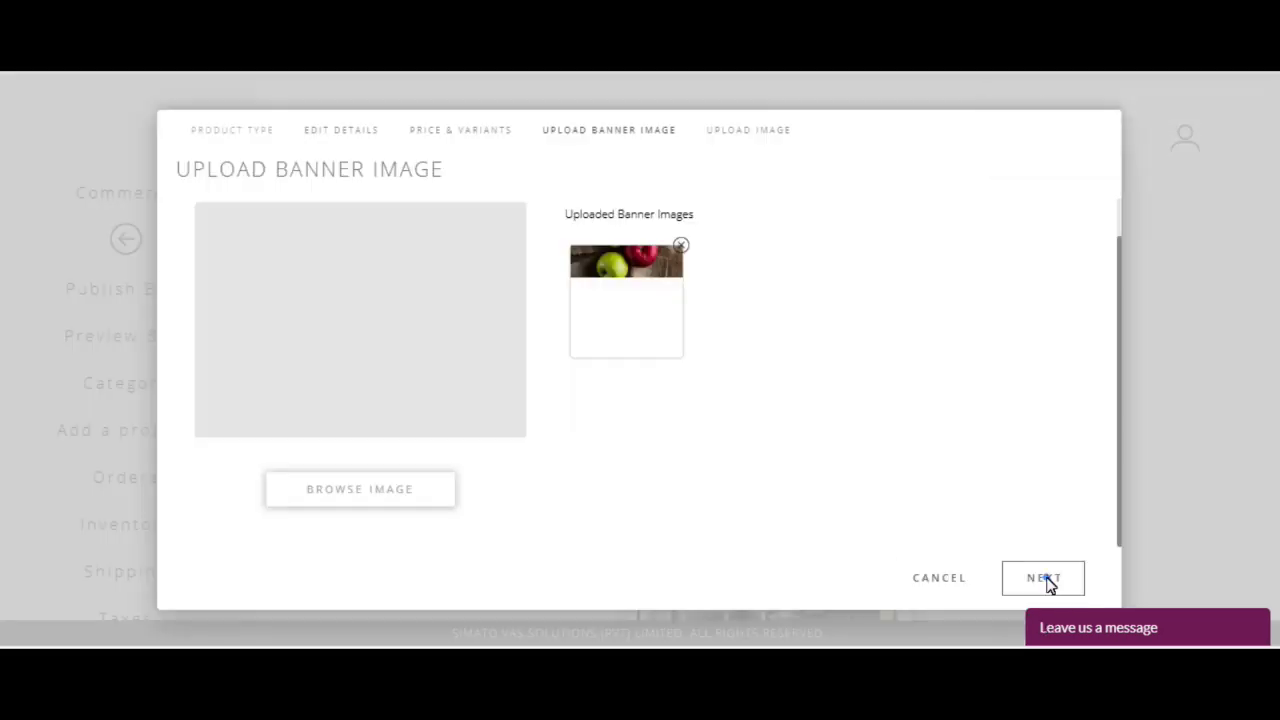
left_click(1046, 579)
Step: Upload and crop the apple FFA001 red apple picture as a product image
scroll(366, 509, "down", 5)
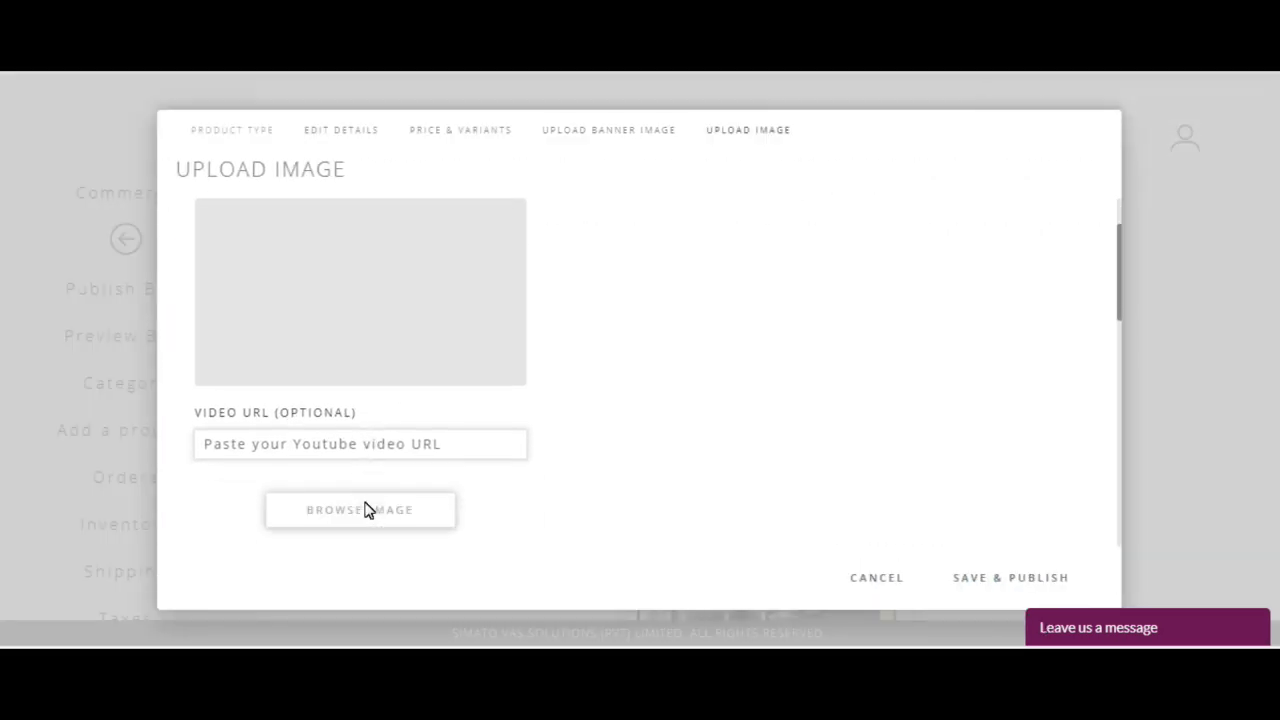
scroll(406, 414, "down", 2)
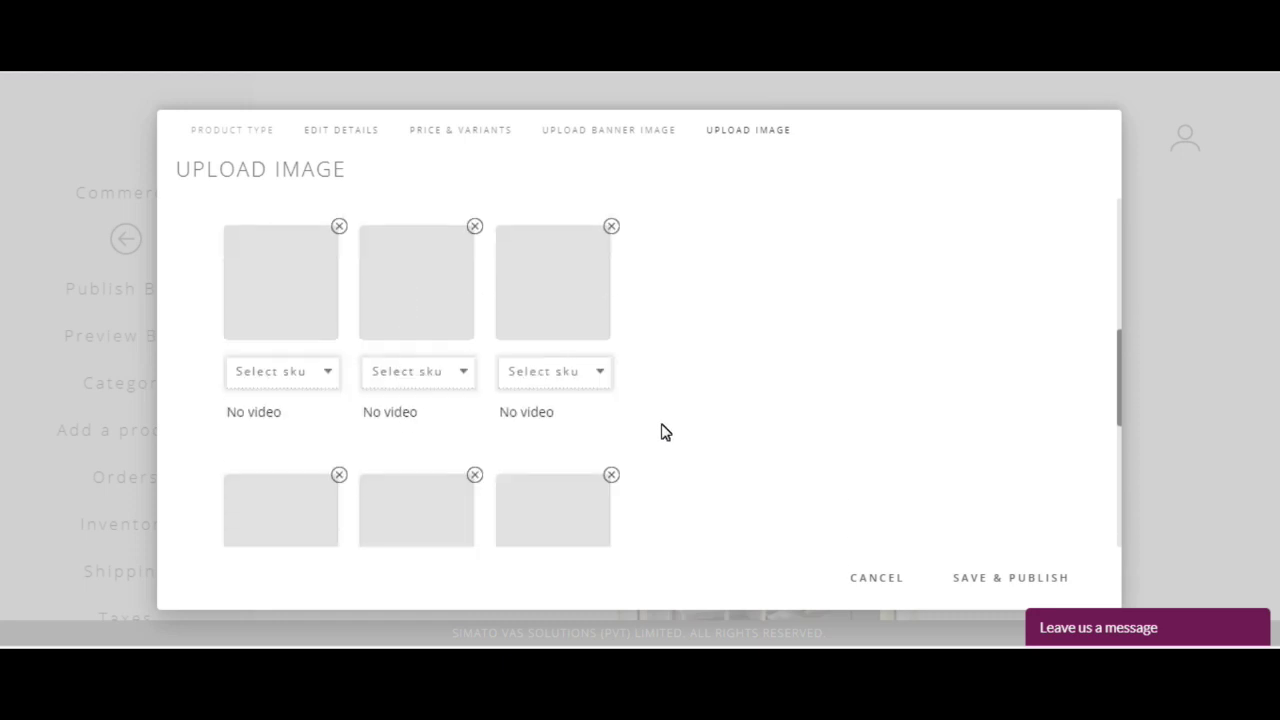
scroll(318, 268, "up", 2)
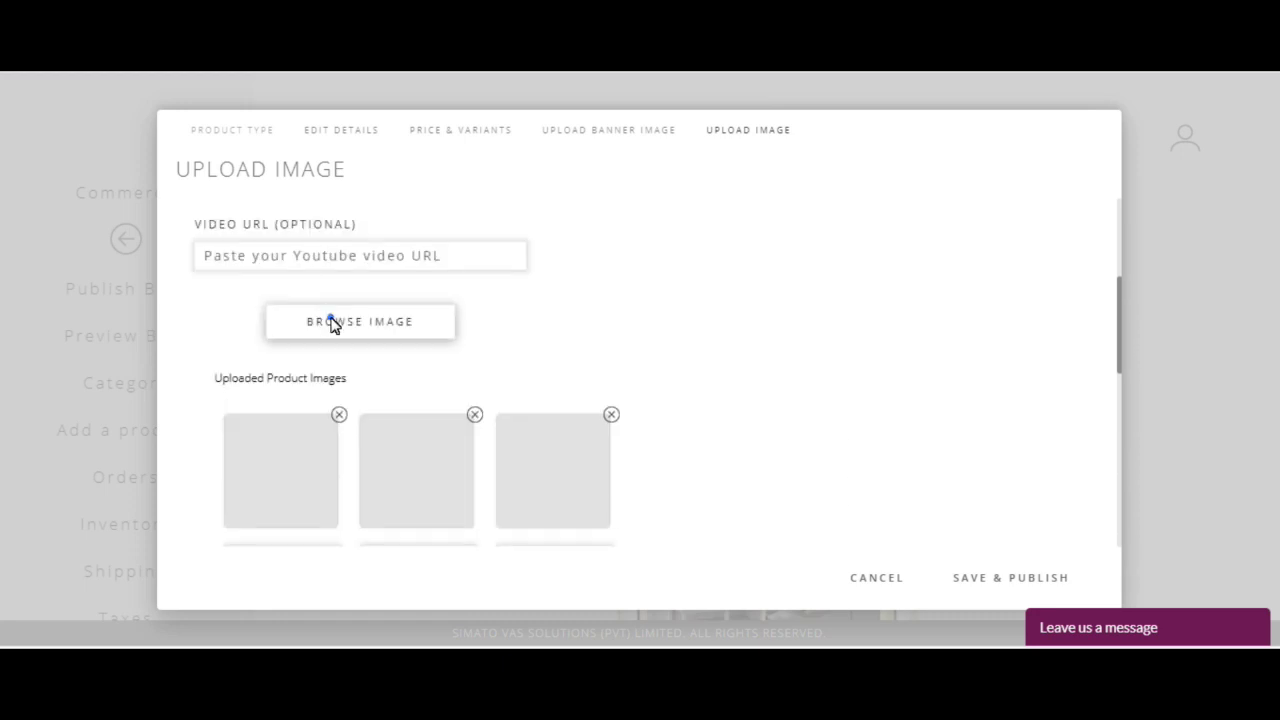
left_click(333, 325)
double_click(444, 175)
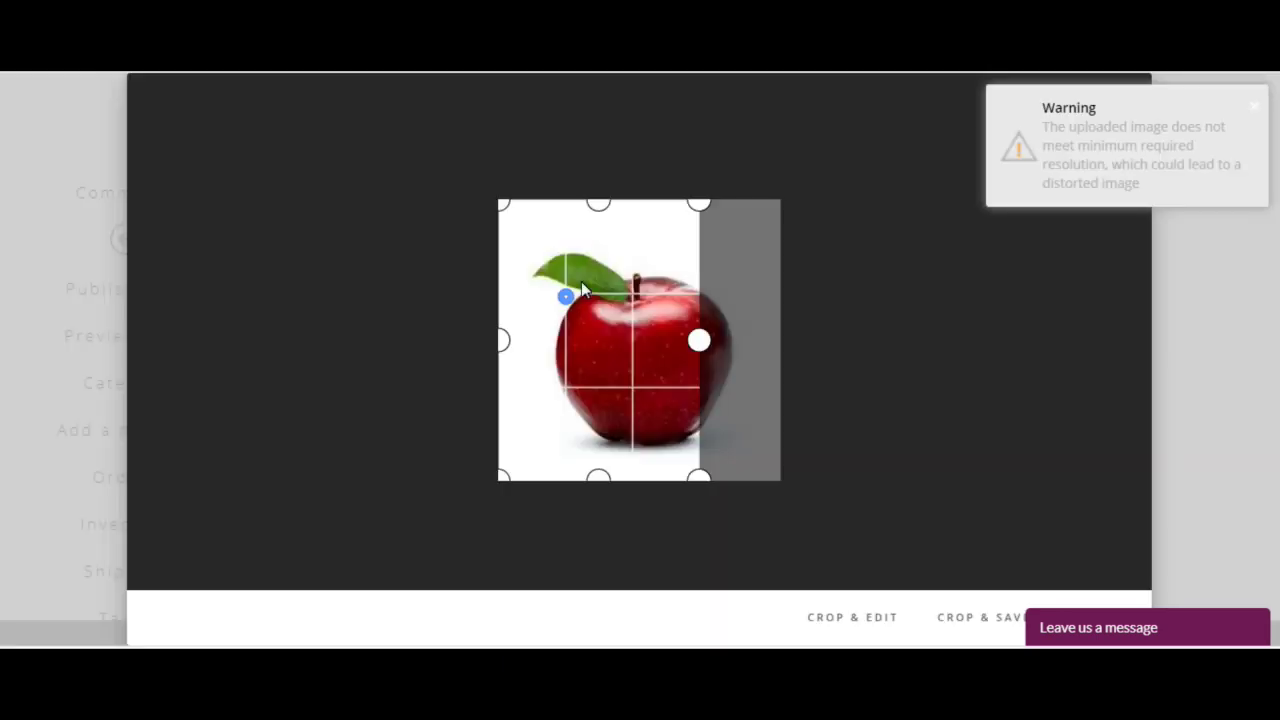
left_click_drag(581, 281, 631, 281)
left_click(981, 620)
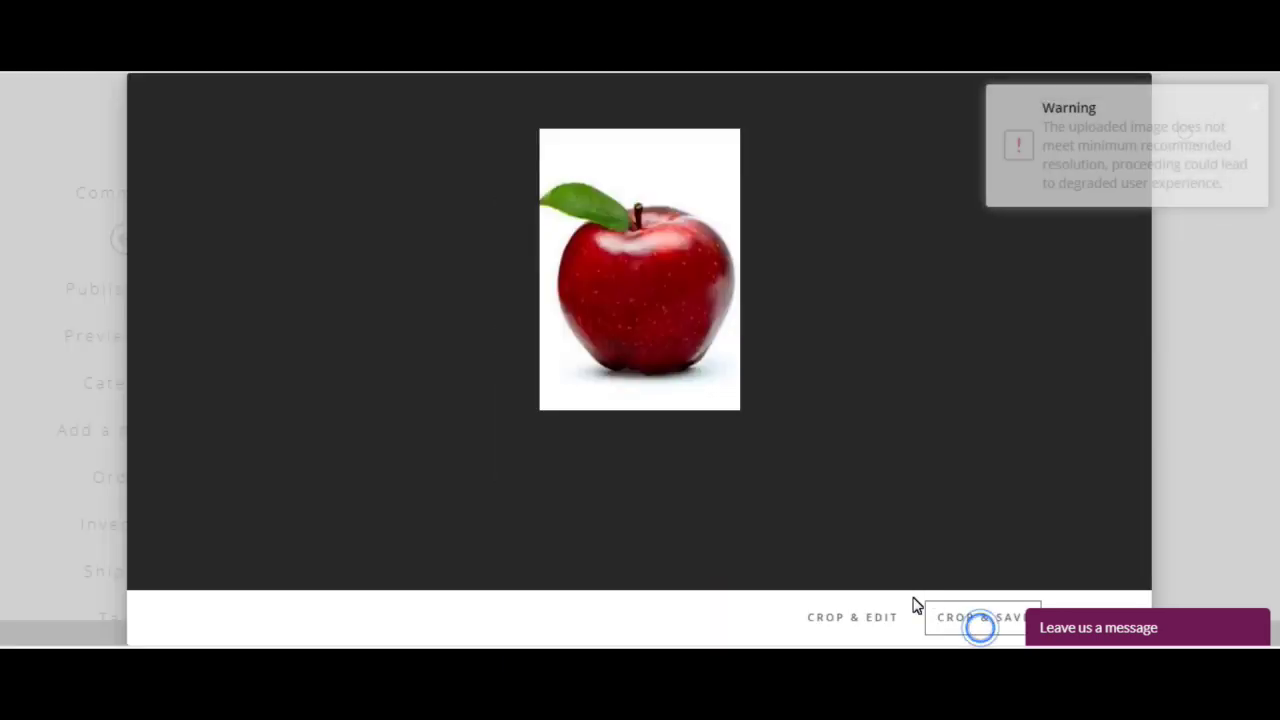
Step: Upload and crop the green apple picture as the second product image
left_click(360, 228)
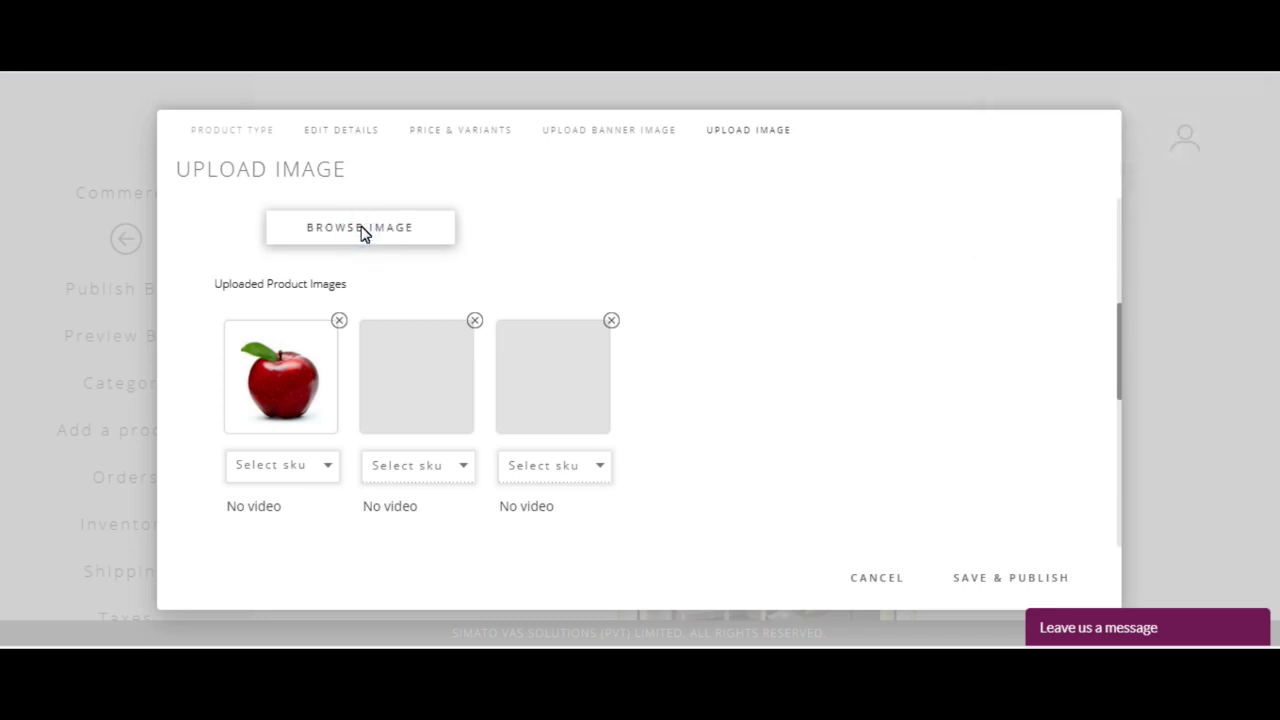
double_click(419, 303)
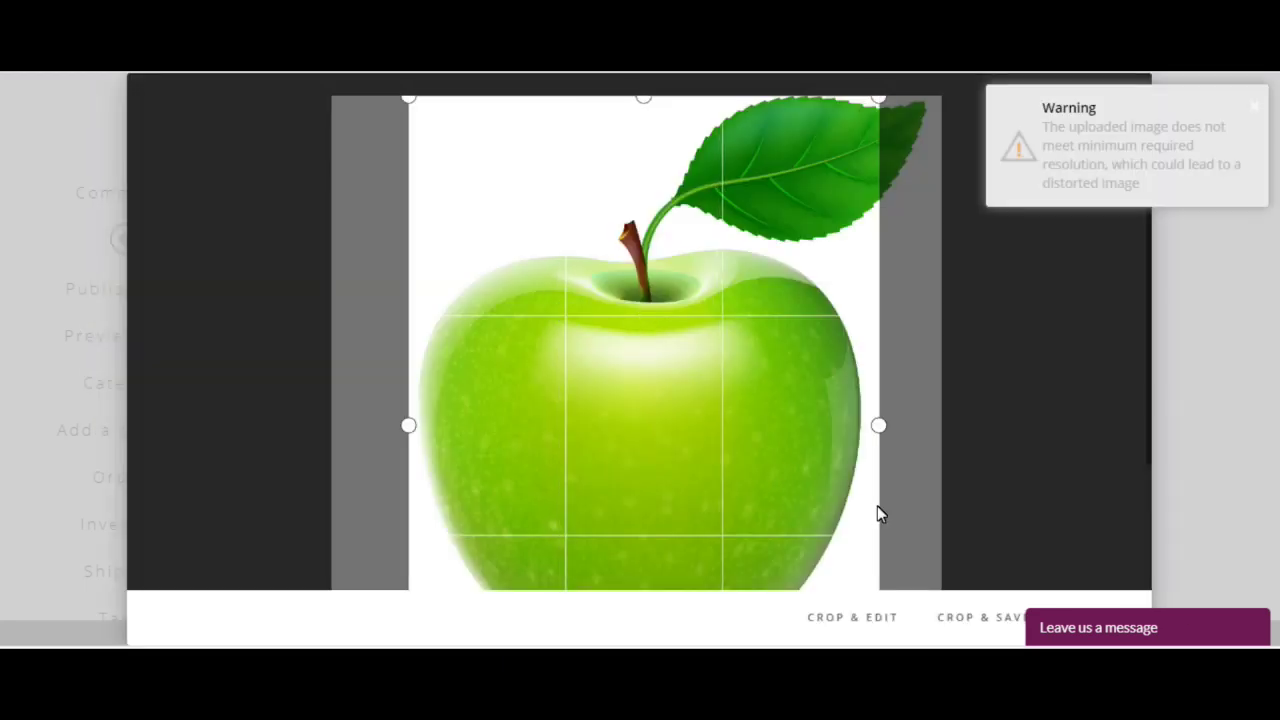
left_click(980, 617)
scroll(404, 444, "down", 3)
left_click(284, 408)
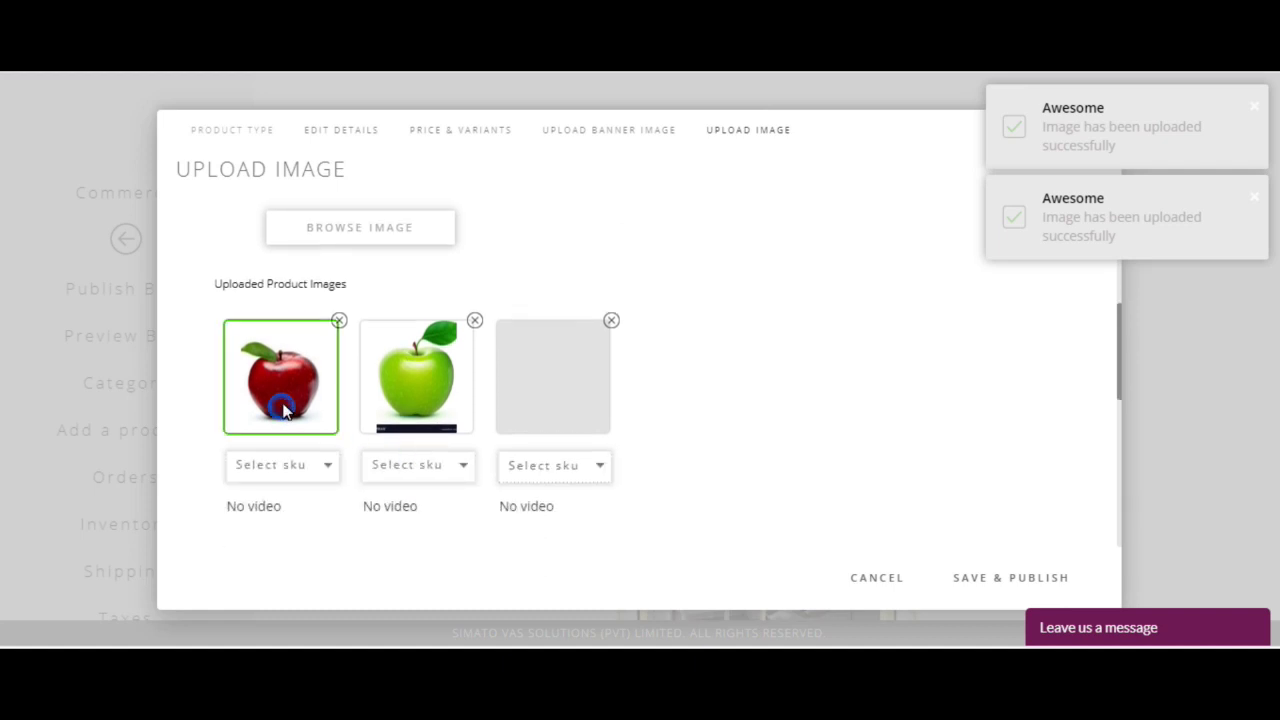
Step: Assign the RedApple SKU to the red apple image and GreenApple to the green one
left_click(320, 464)
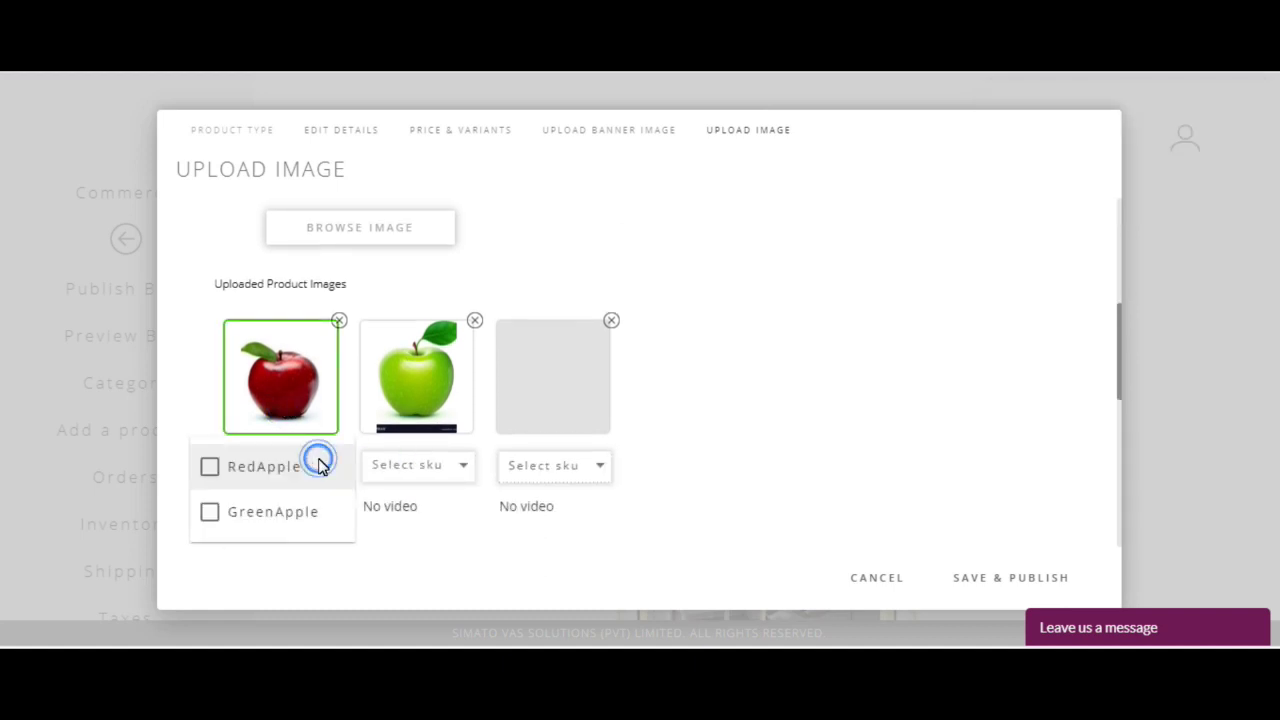
left_click(268, 469)
left_click(309, 386)
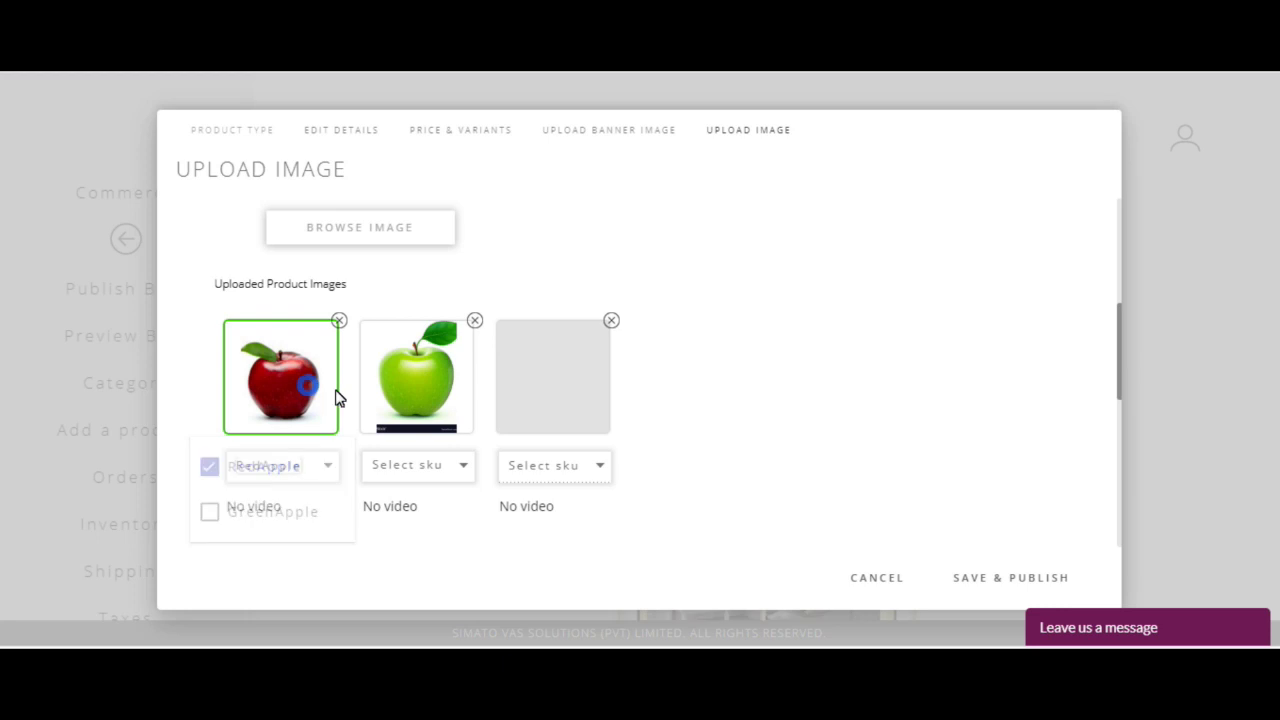
left_click(441, 410)
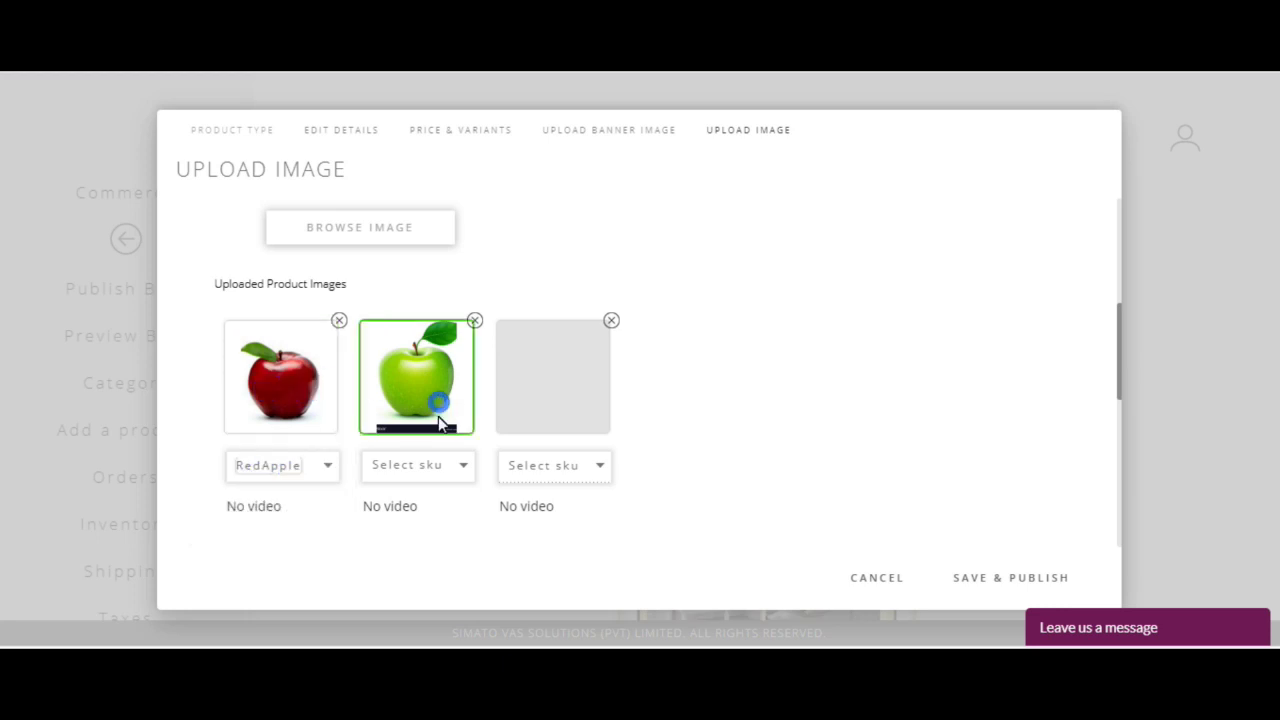
left_click(531, 398)
left_click(431, 368)
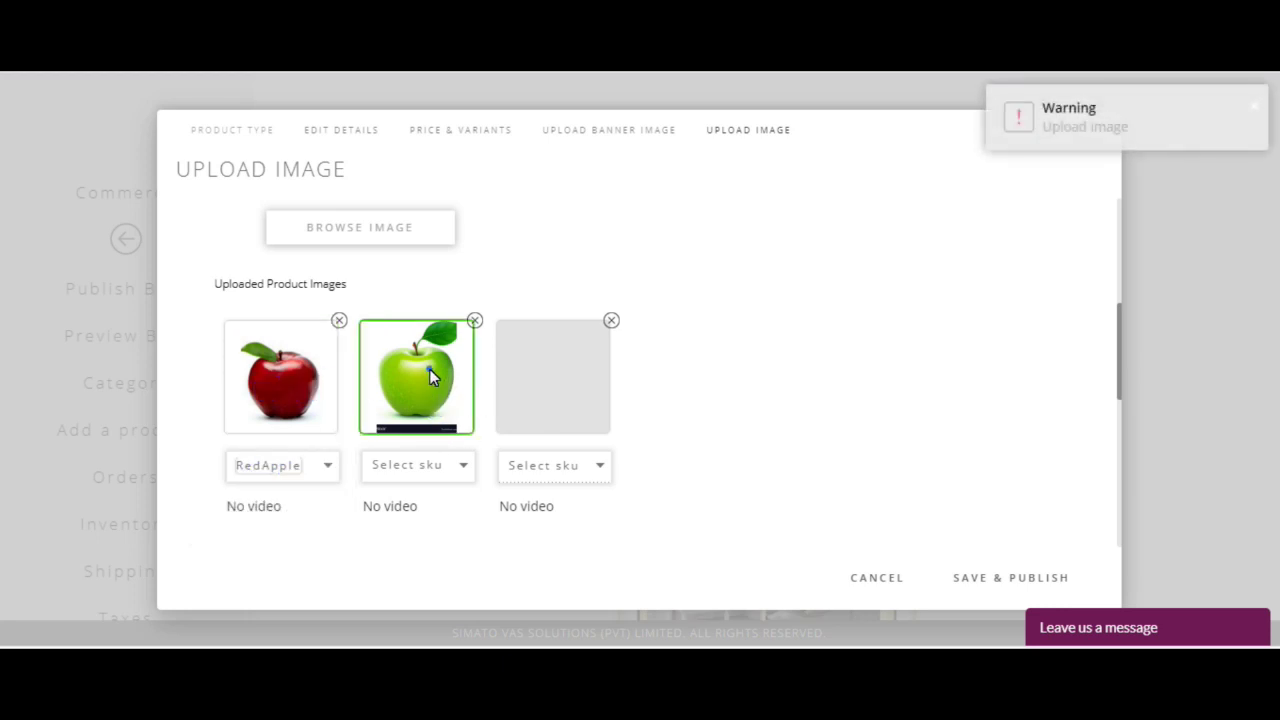
left_click(437, 467)
left_click(427, 466)
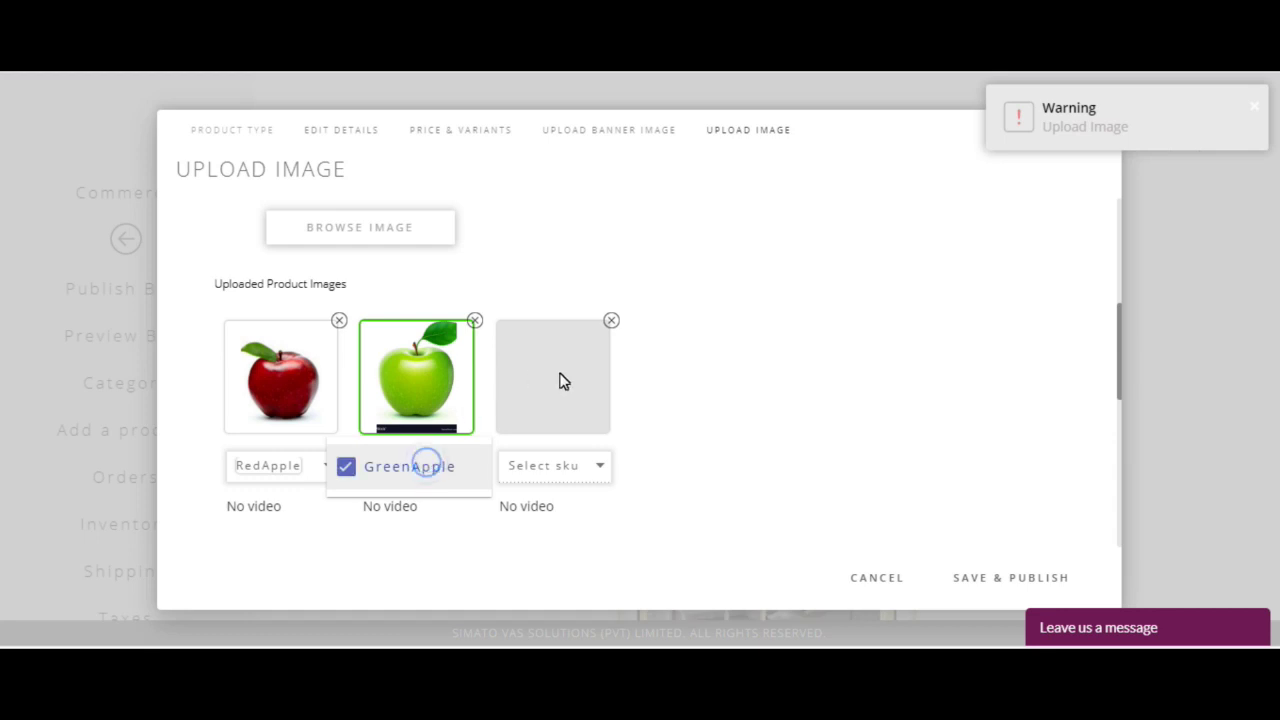
left_click(654, 406)
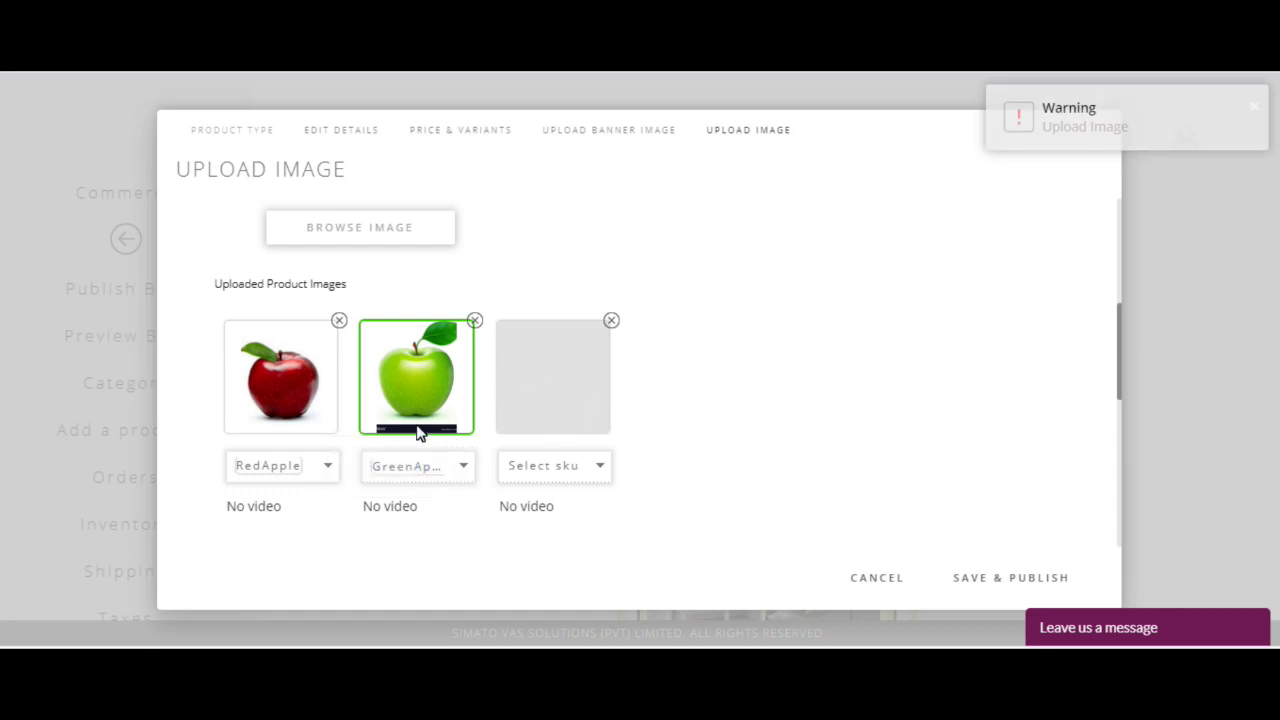
Step: Save and publish the Apple product
scroll(603, 429, "up", 3)
scroll(603, 429, "down", 4)
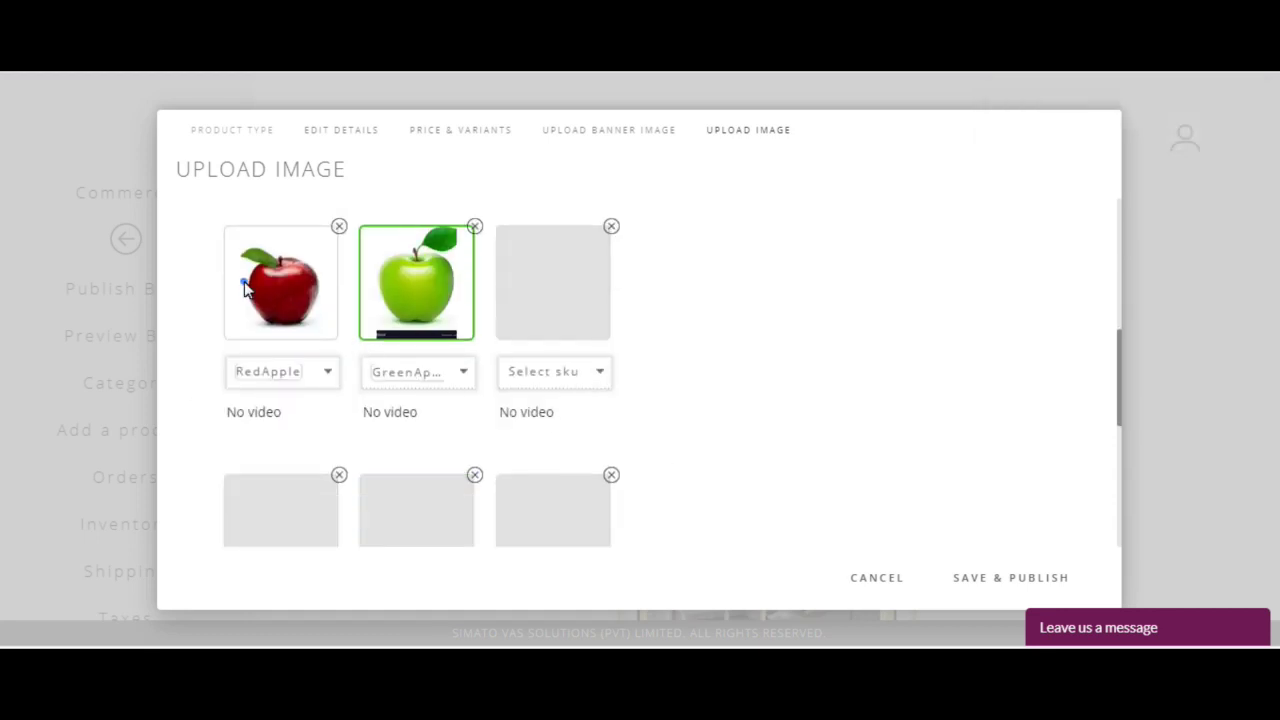
left_click(428, 294)
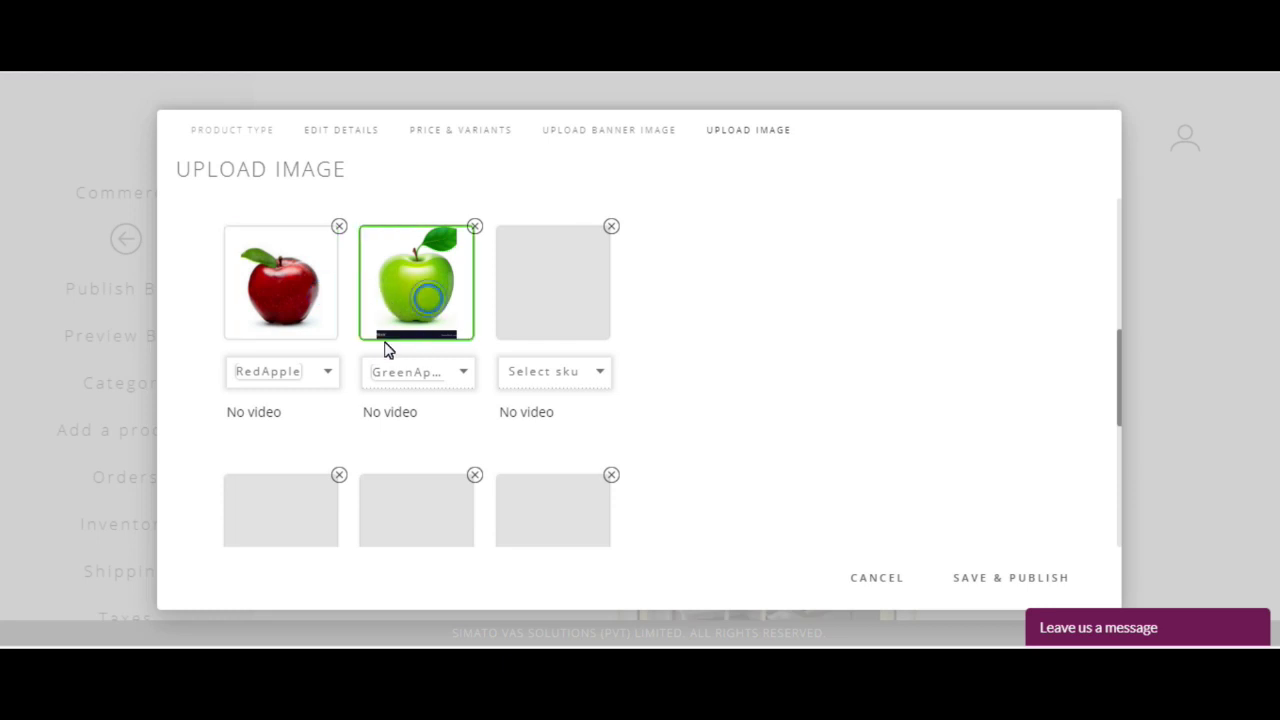
left_click(292, 322)
scroll(697, 440, "up", 5)
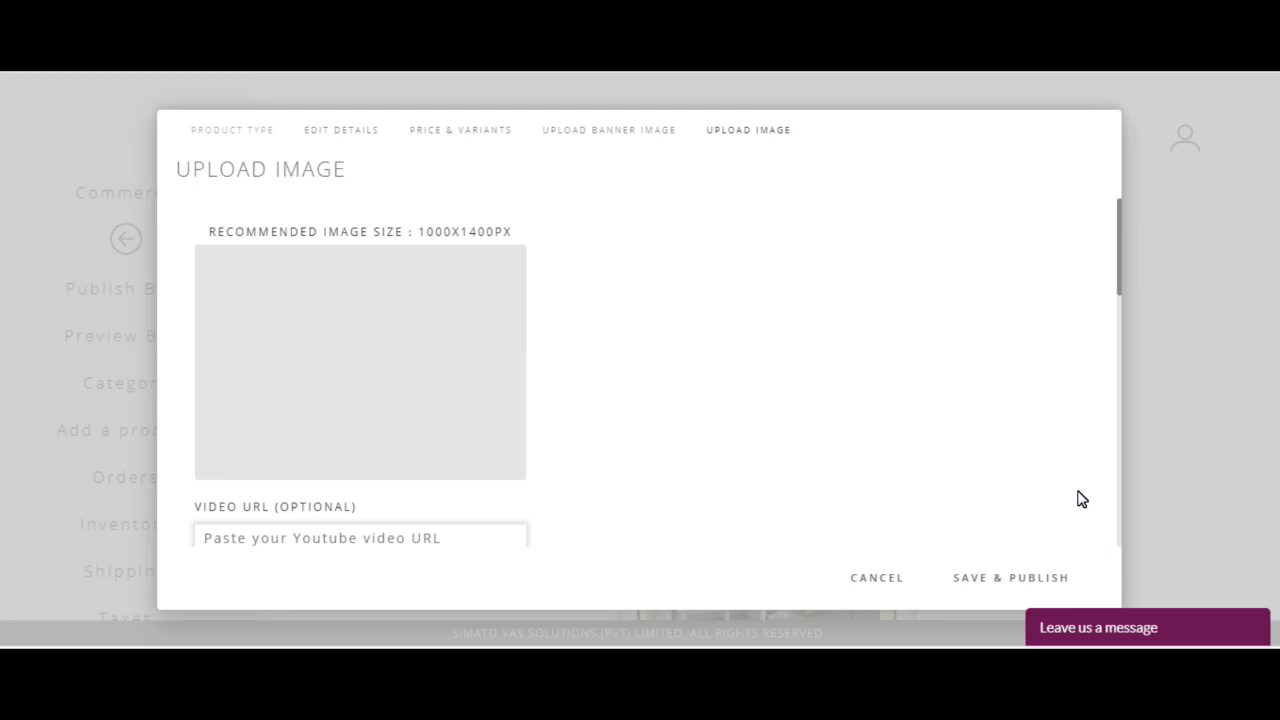
scroll(850, 480, "down", 3)
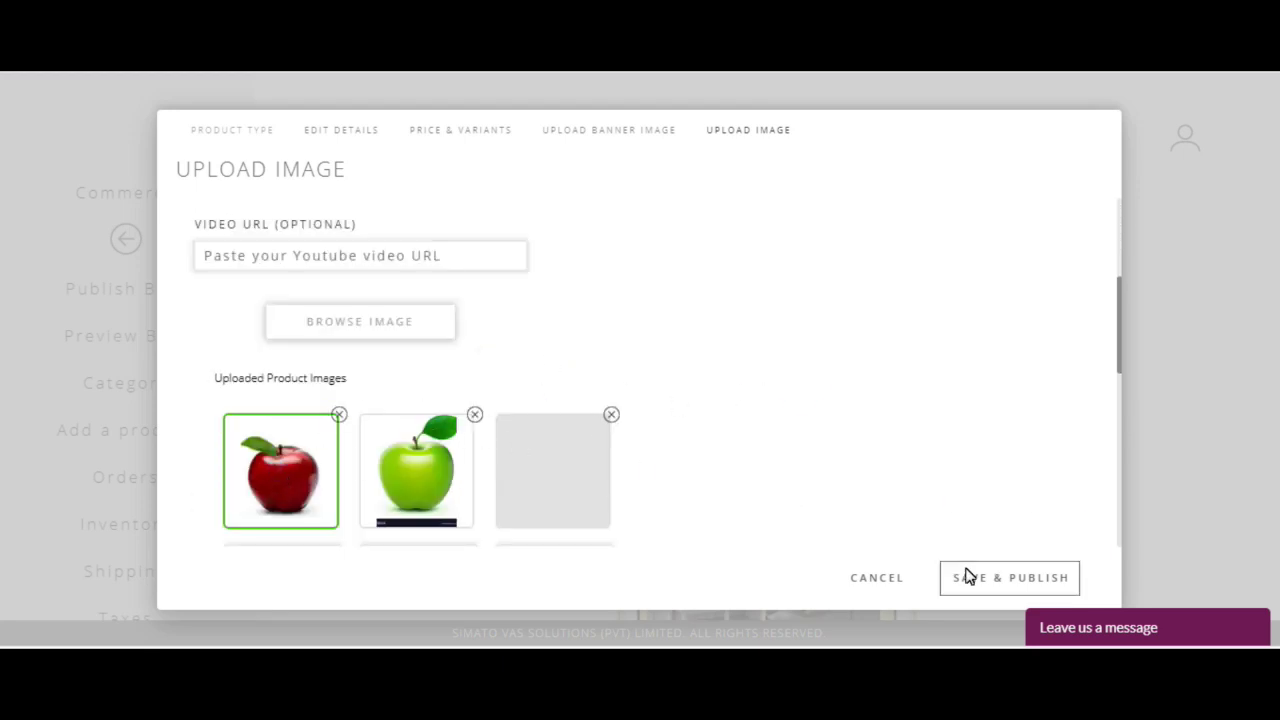
scroll(588, 516, "up", 1)
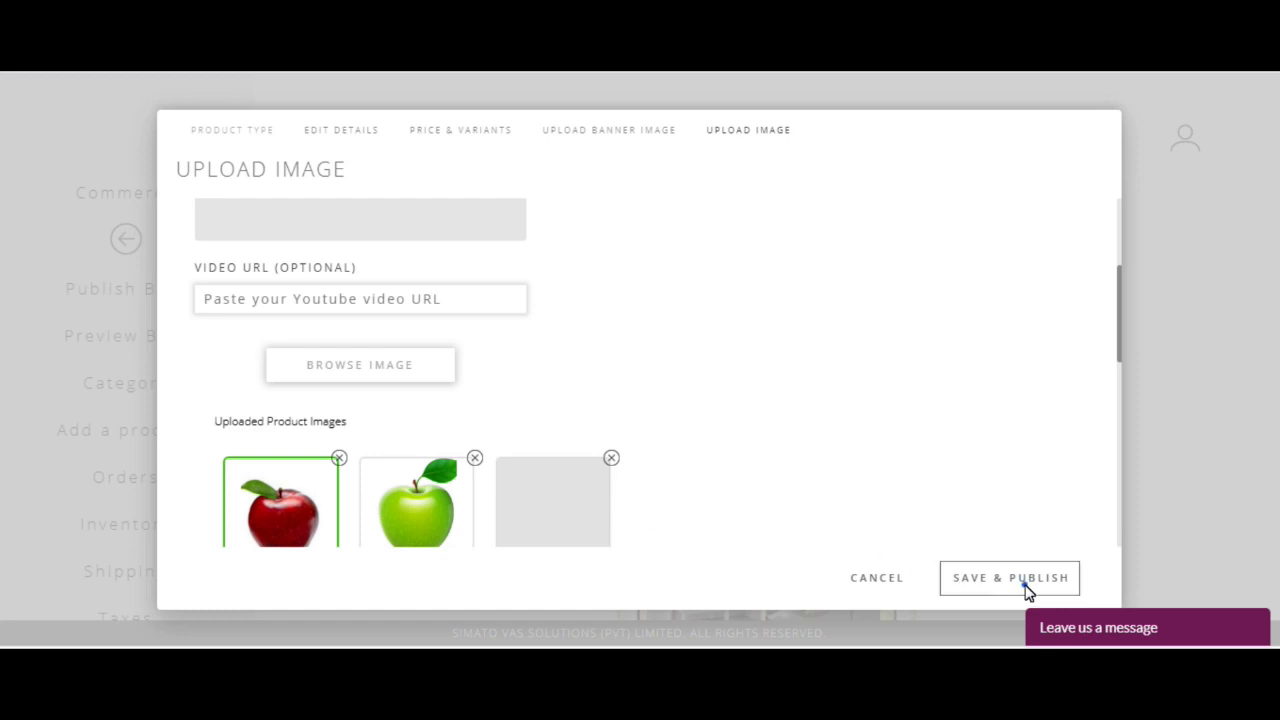
left_click(1024, 588)
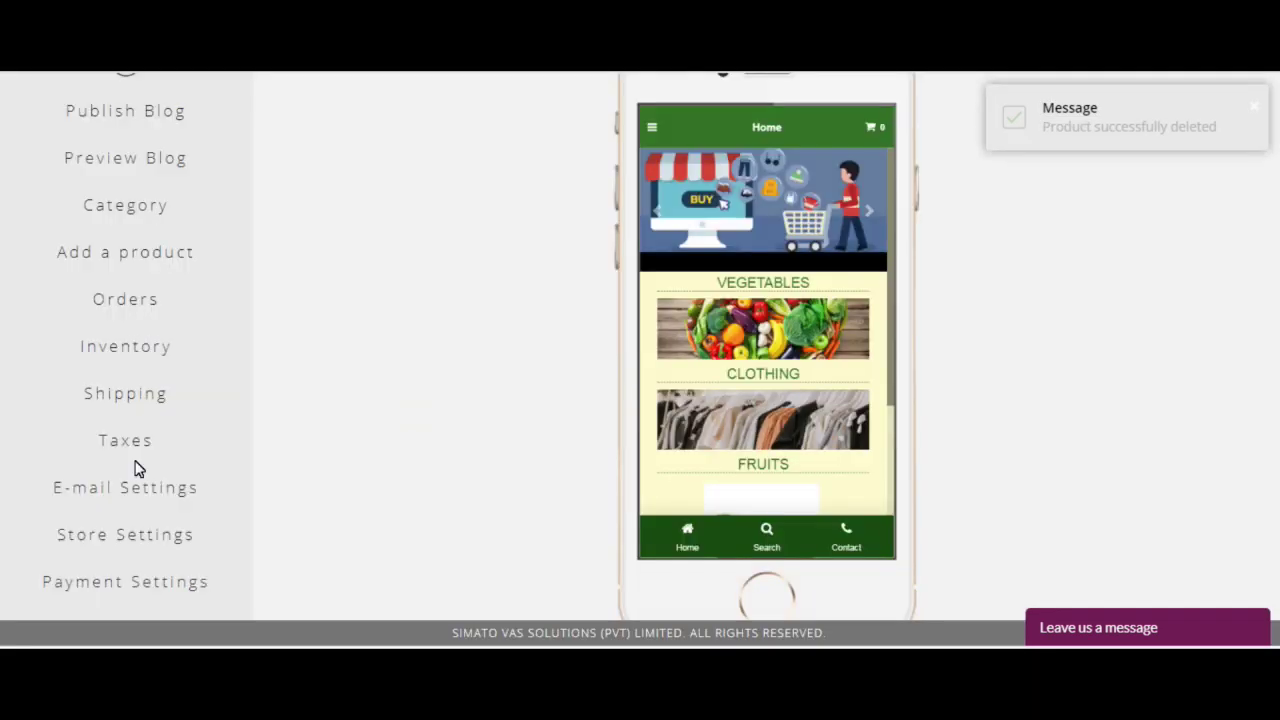
left_click(136, 353)
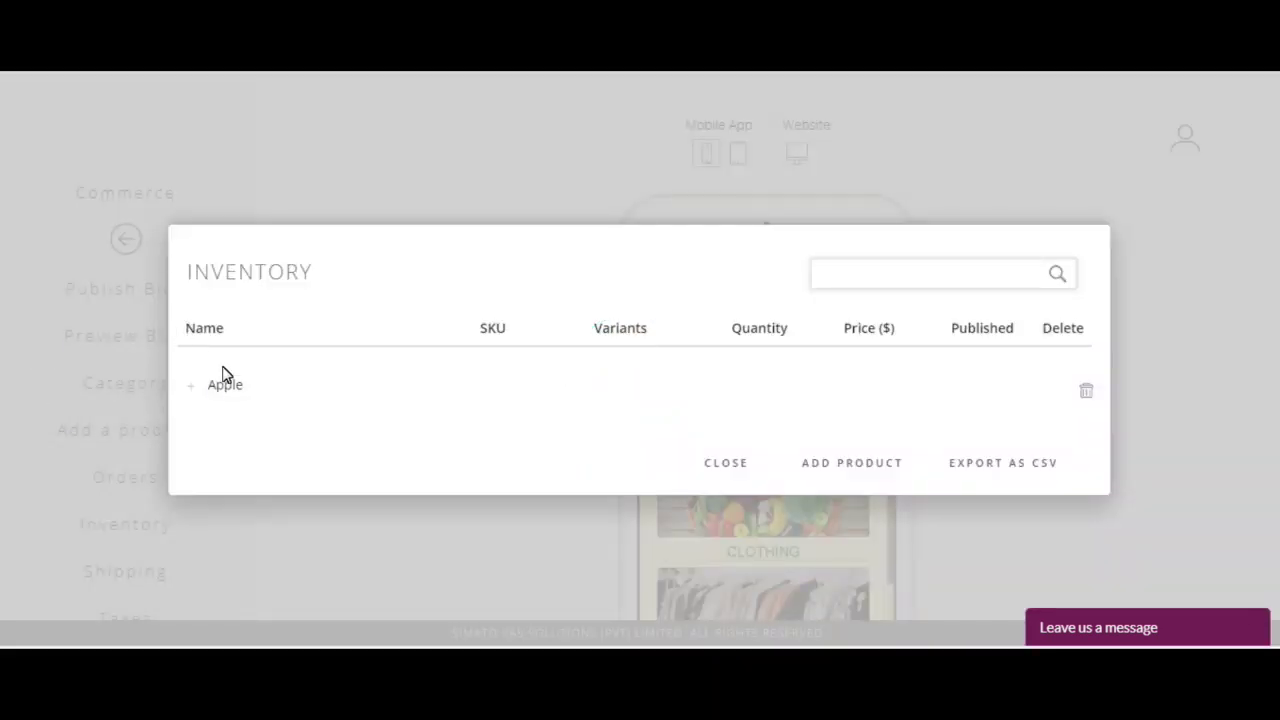
Step: Expand the Apple row in Inventory to see its colour variants, then open Payment Settings
left_click(189, 389)
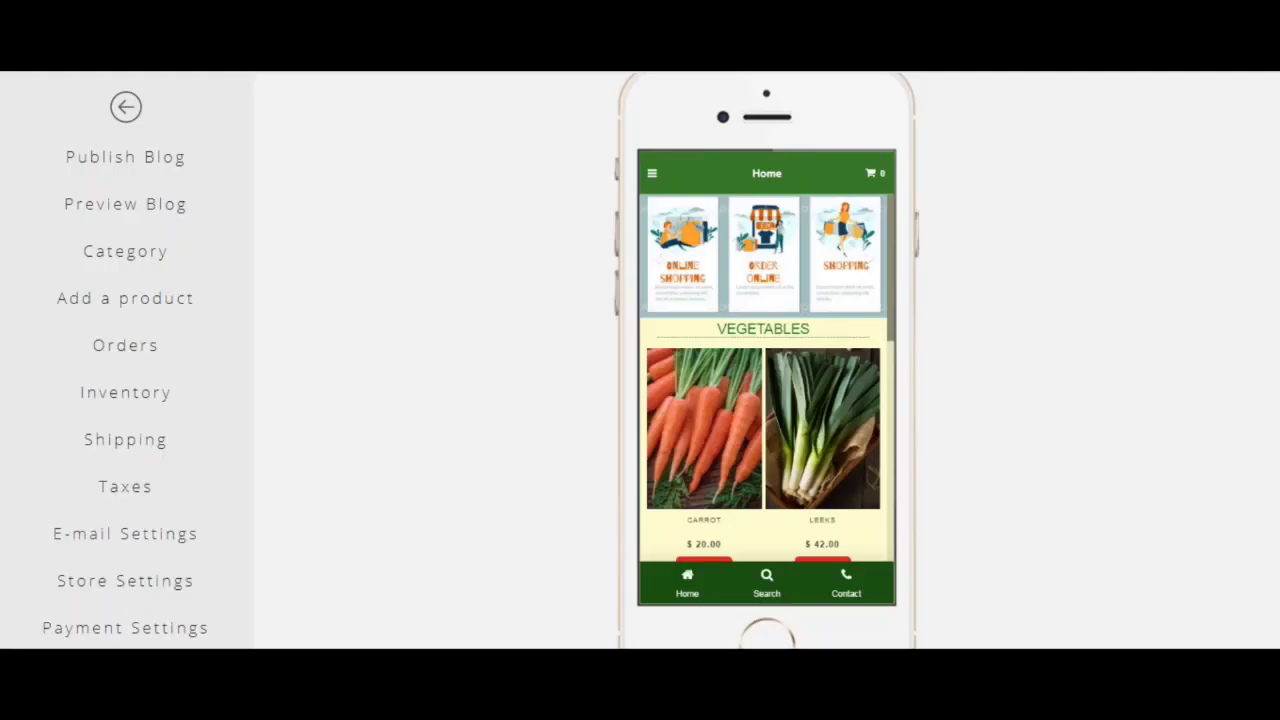
left_click(93, 626)
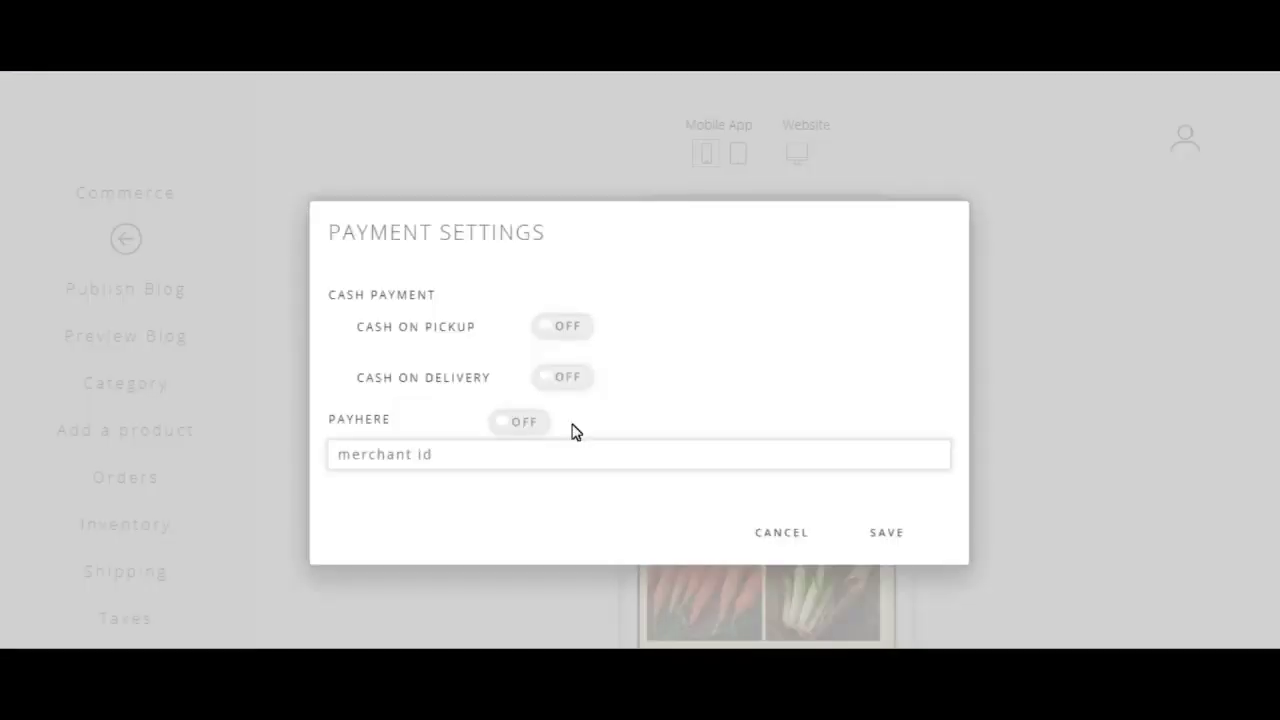
Step: Focus the merchant id field in the Payment Settings dialog
left_click(447, 456)
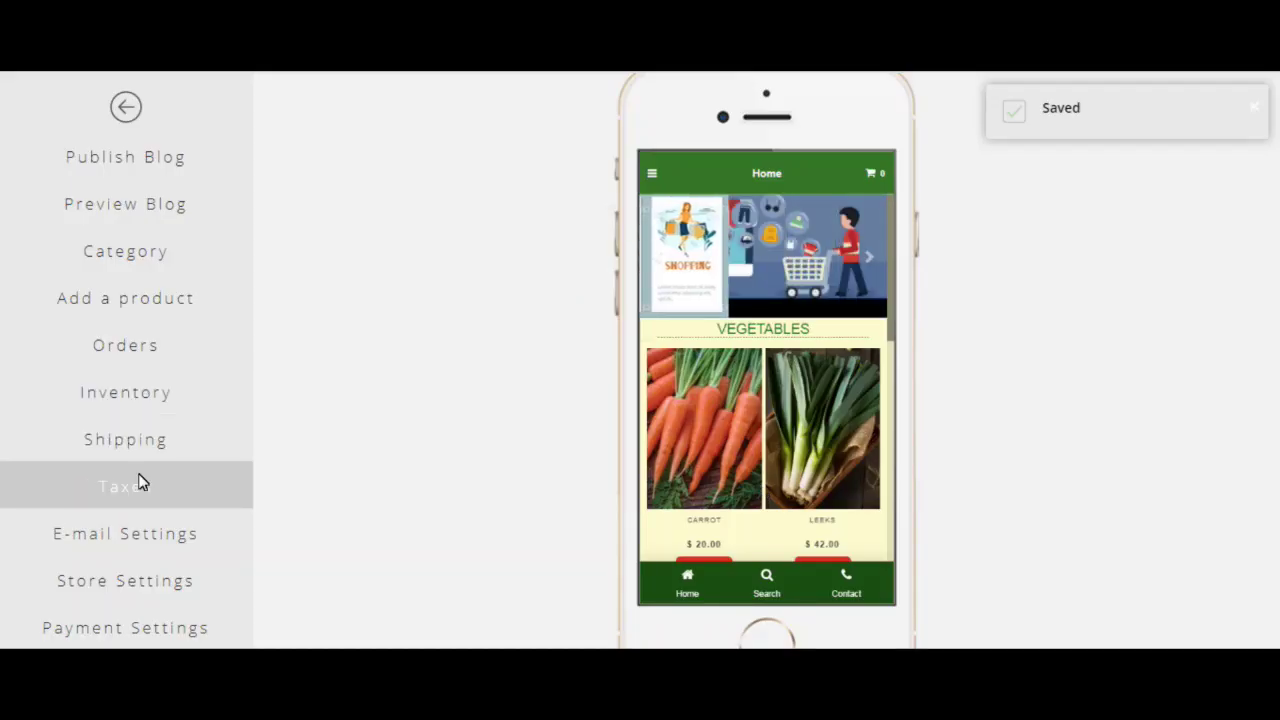
Step: In Store Settings, choose Sri Lankan Rupee as the store currency
left_click(174, 584)
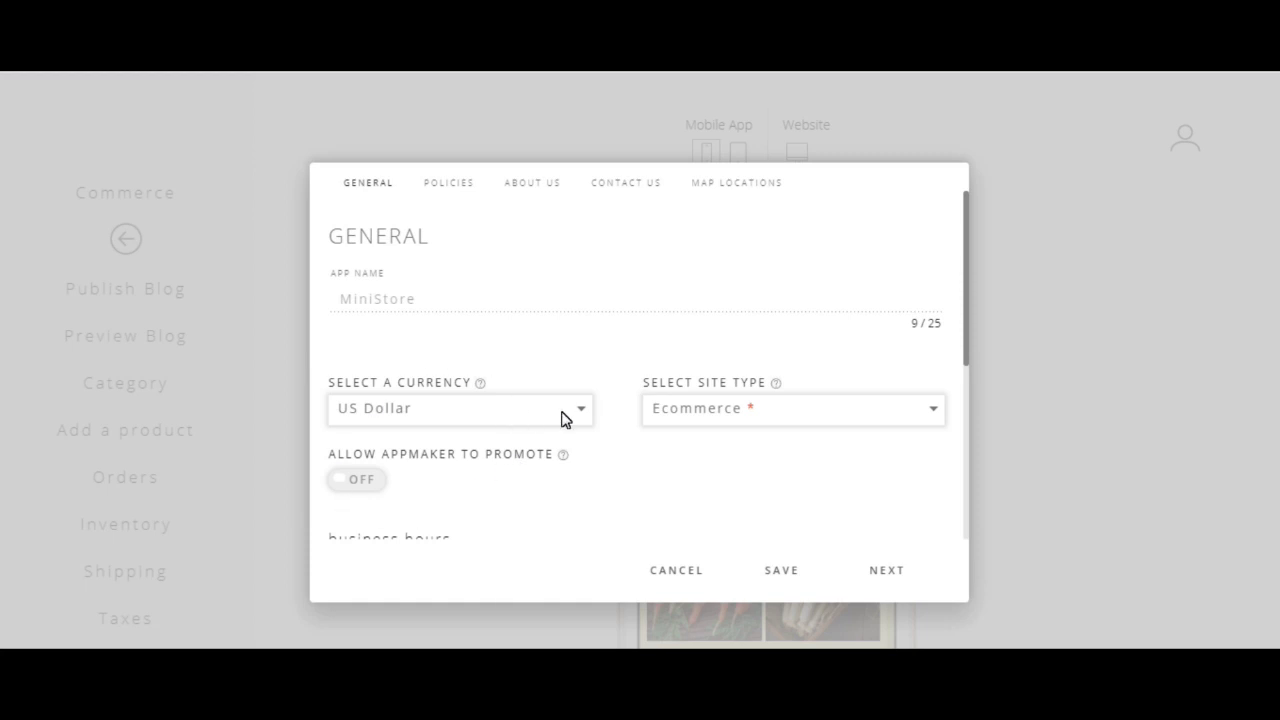
left_click(571, 413)
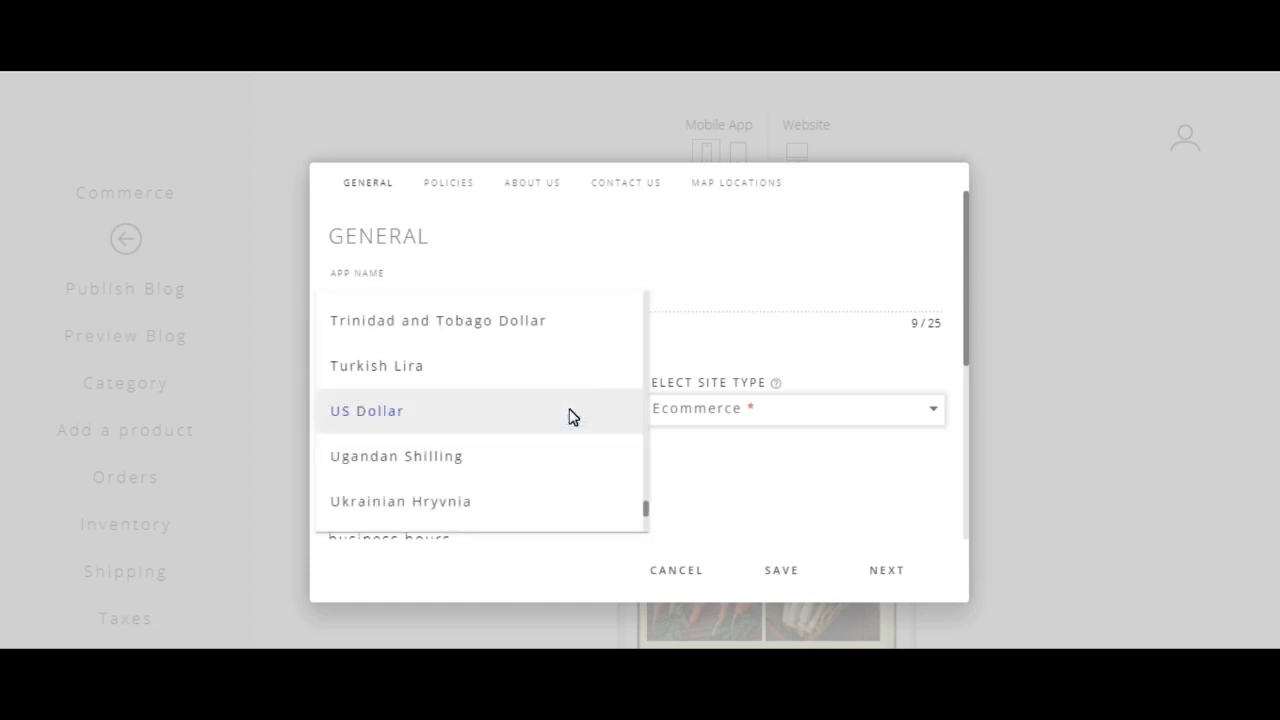
scroll(520, 440, "up", 5)
left_click(466, 438)
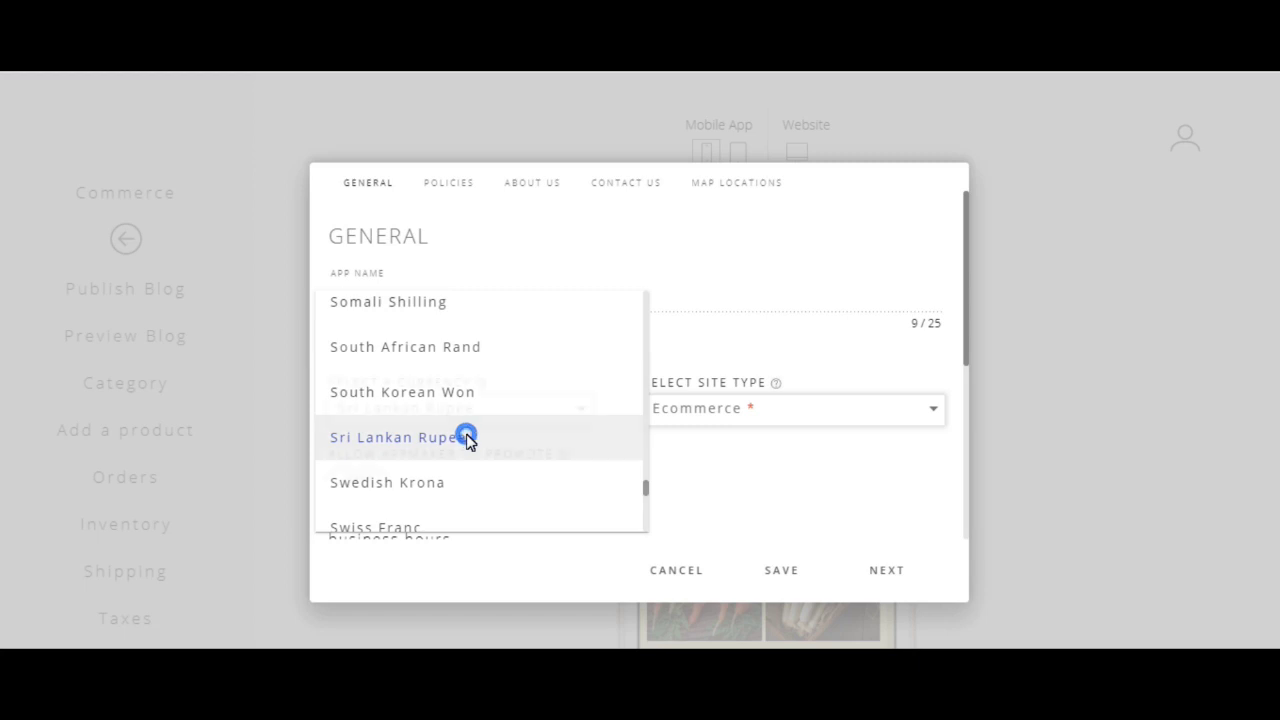
scroll(580, 480, "down", 3)
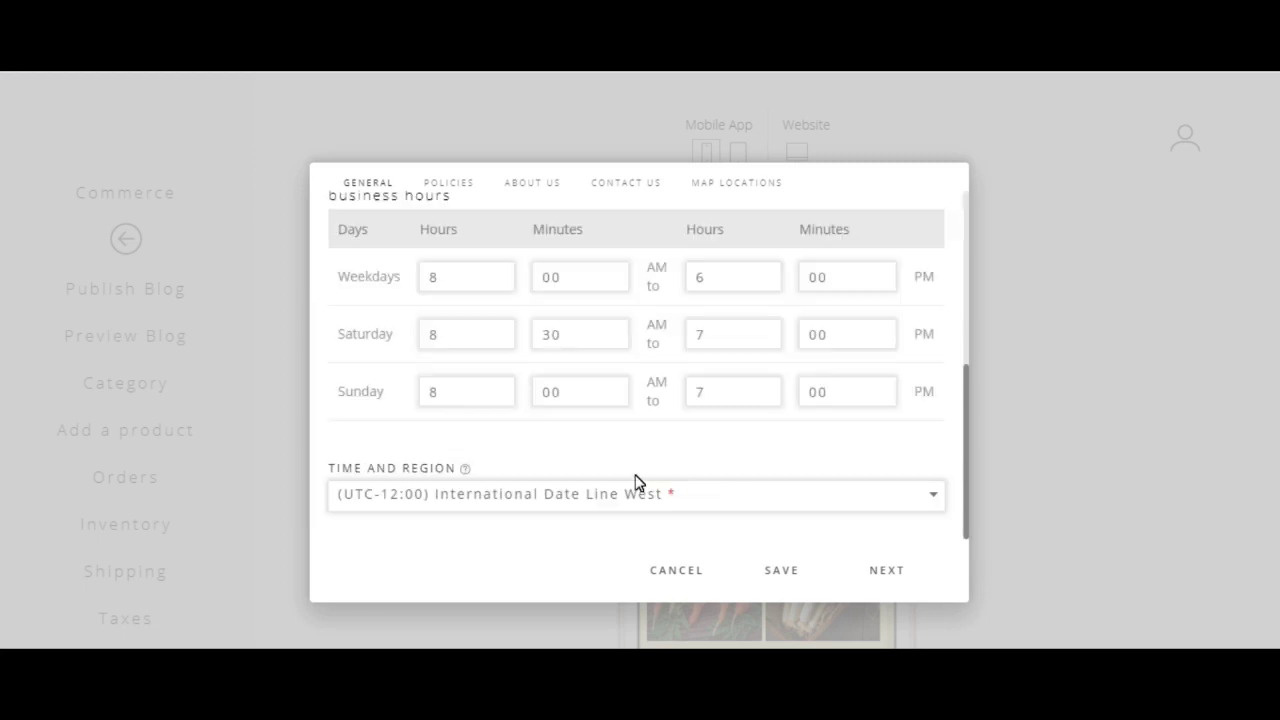
scroll(675, 480, "up", 3)
left_click(451, 183)
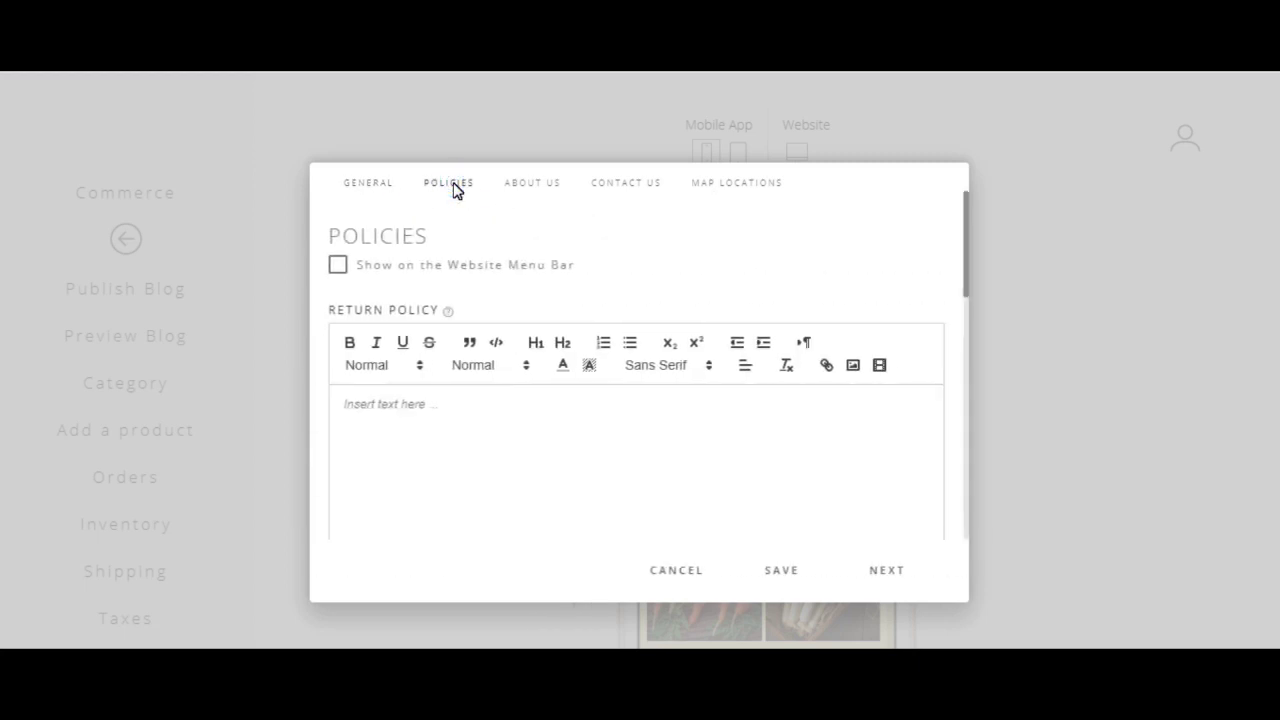
Step: Enable Show on the Website Menu Bar and paste the bulleted refund return policy
left_click(423, 407)
left_click(338, 265)
key("ctrl+v")
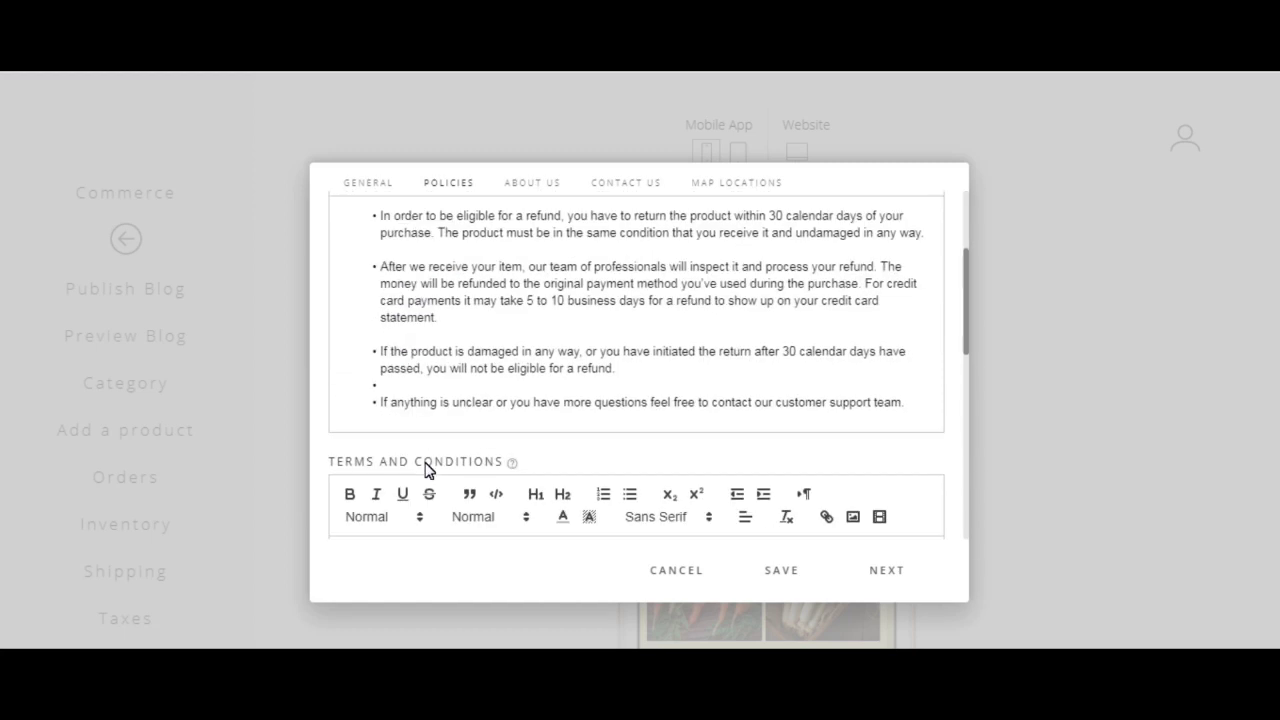
scroll(428, 388, "up", 3)
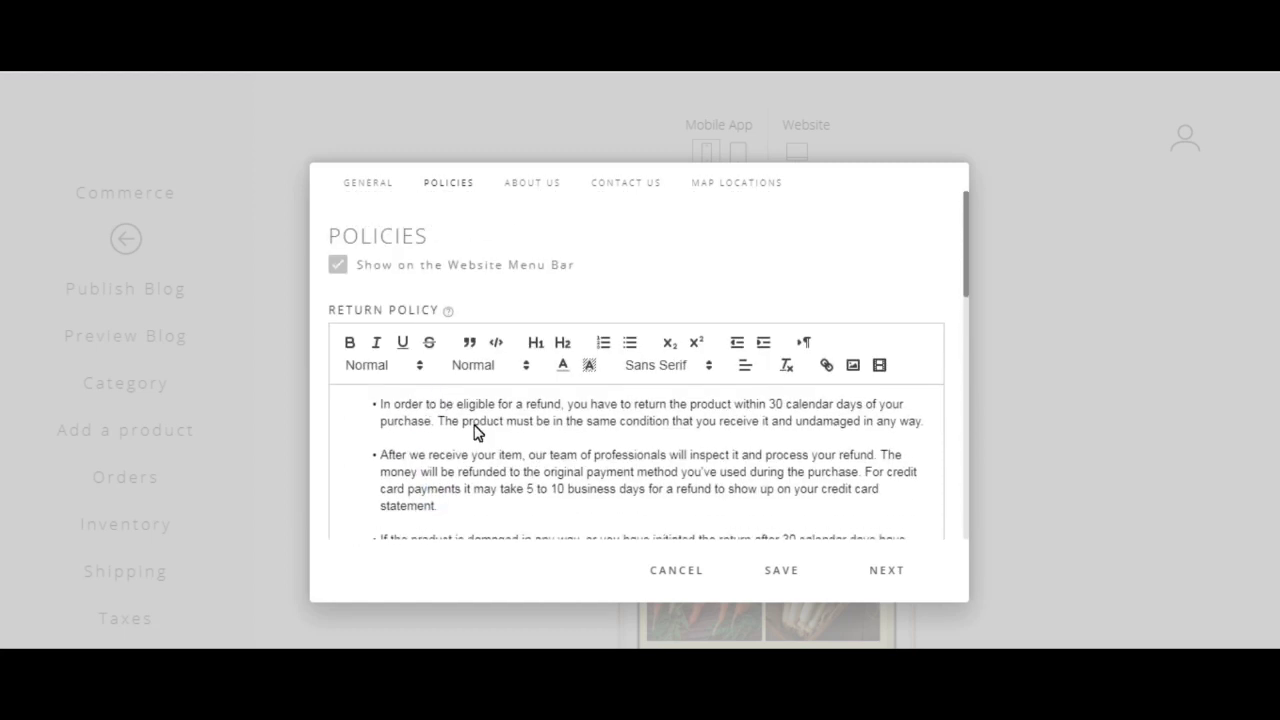
scroll(465, 444, "down", 3)
scroll(471, 428, "up", 3)
scroll(471, 421, "down", 3)
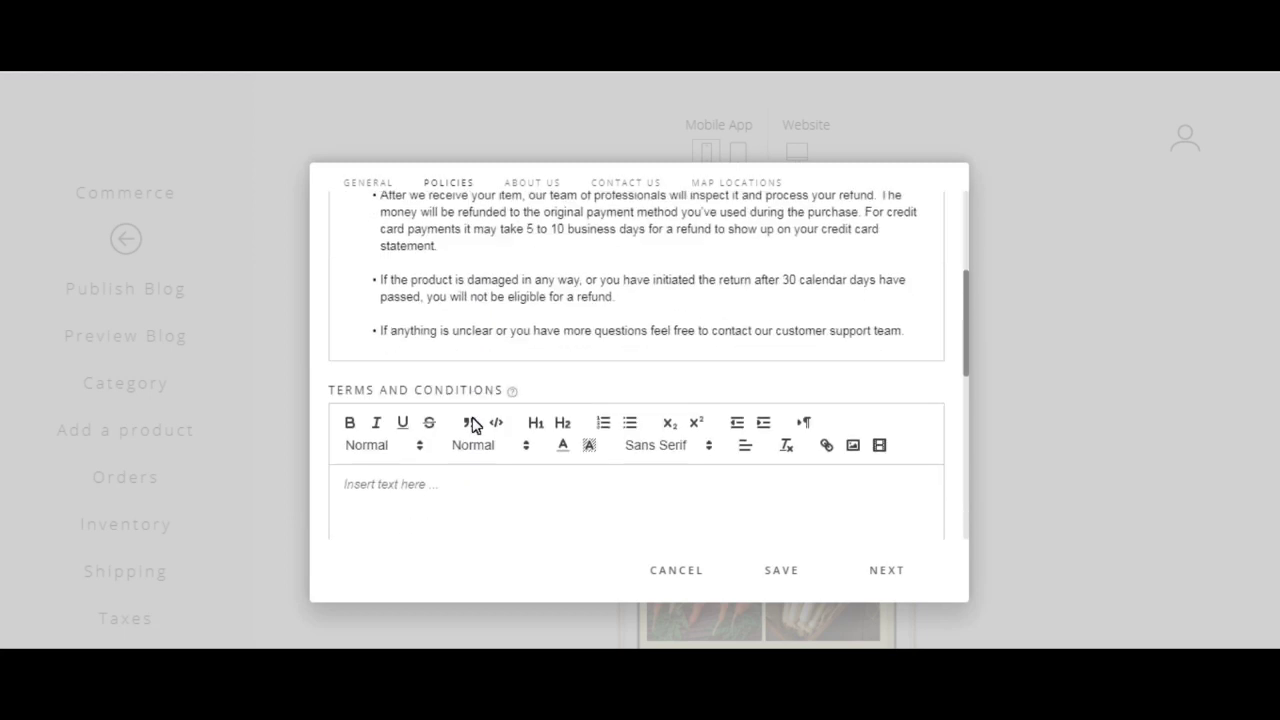
scroll(439, 455, "down", 2)
scroll(443, 451, "up", 3)
scroll(448, 447, "down", 4)
scroll(447, 452, "down", 3)
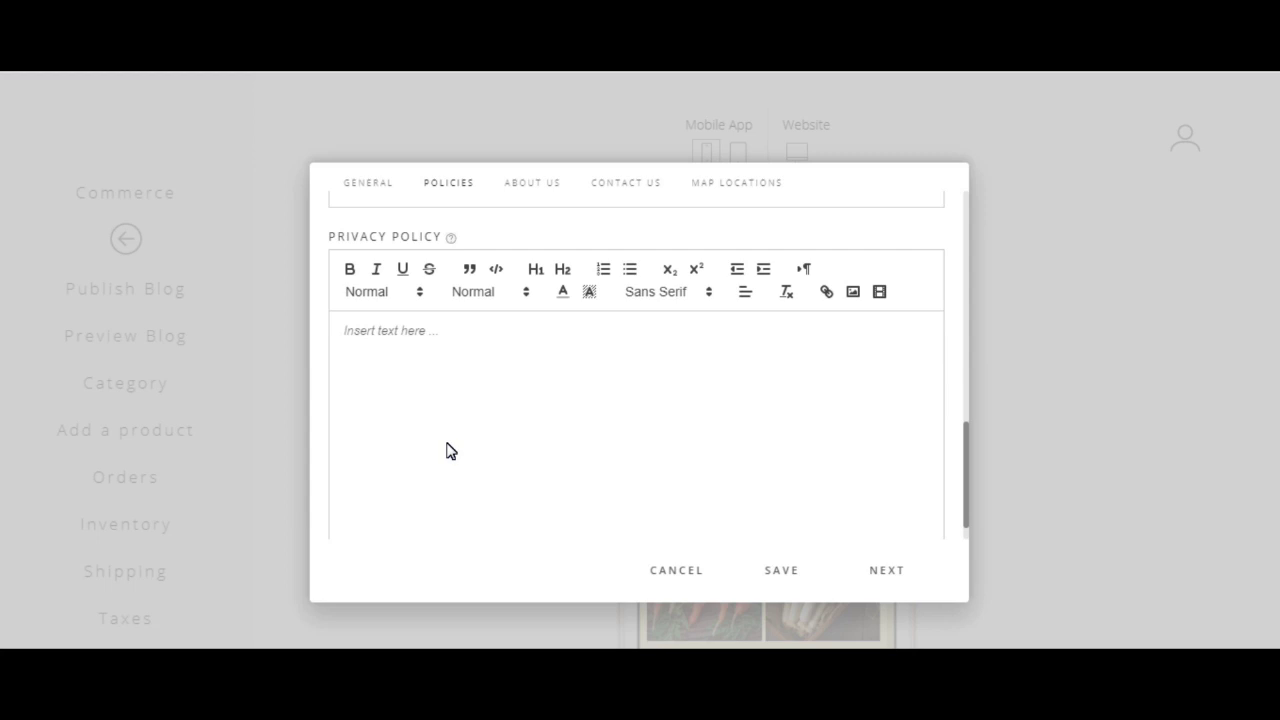
left_click(540, 183)
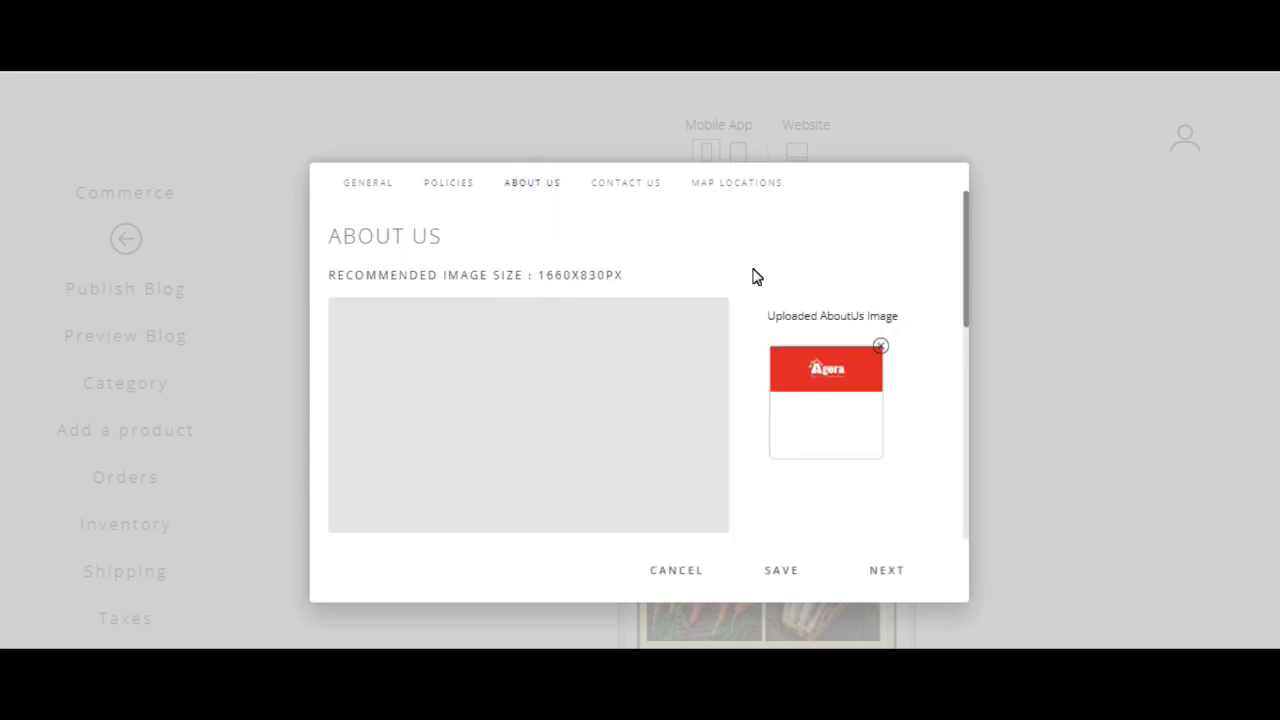
Step: Replace the old About Us image with the online-store-banner picture
left_click(878, 347)
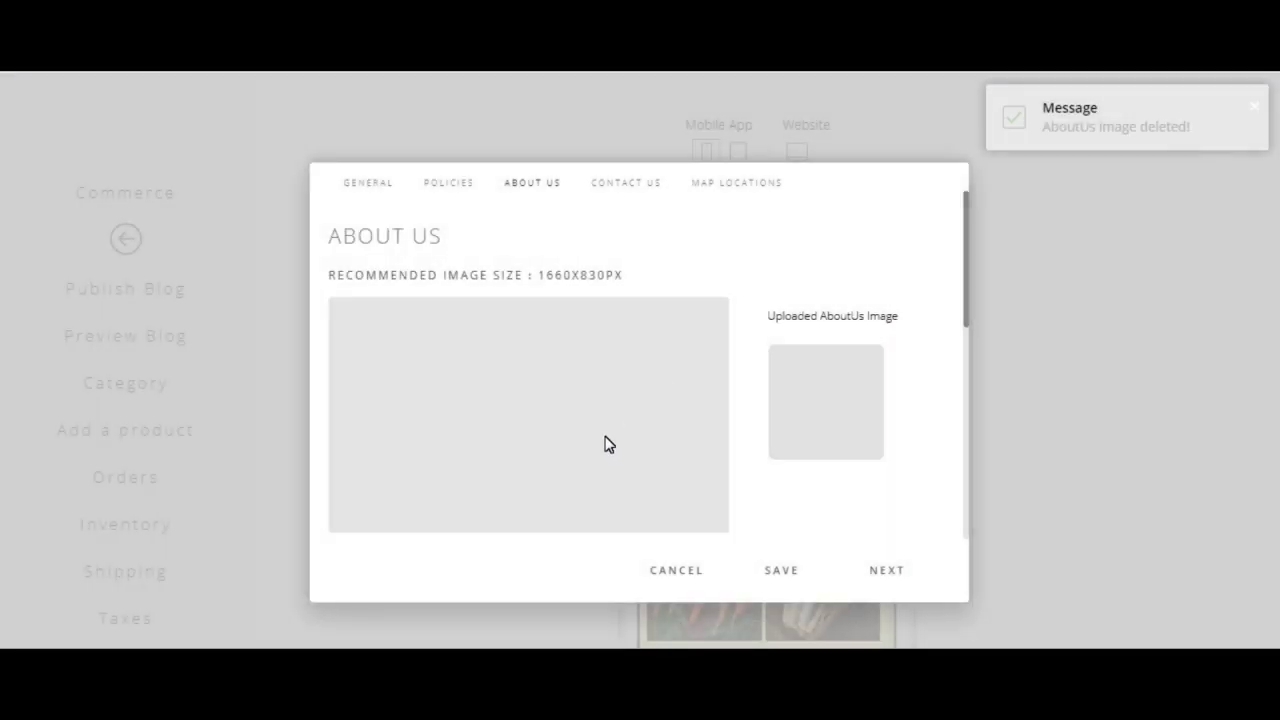
scroll(603, 443, "down", 3)
left_click(533, 289)
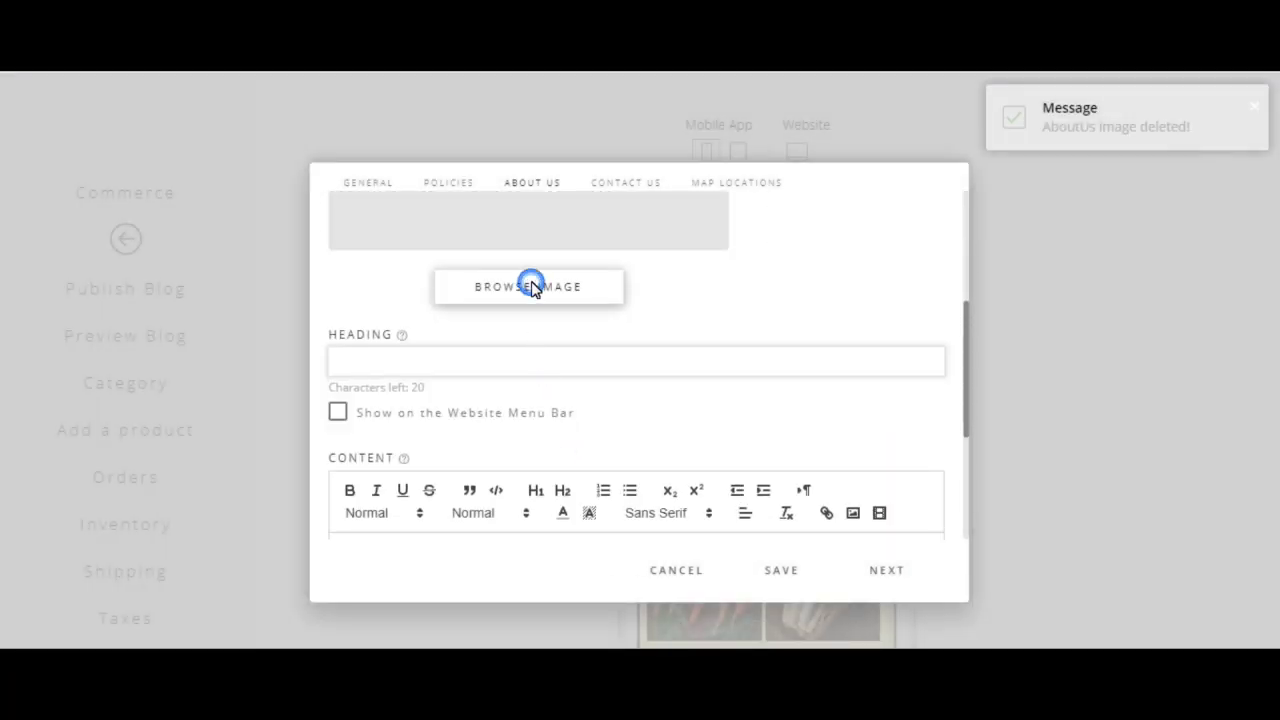
left_click_drag(892, 250, 889, 371)
double_click(480, 330)
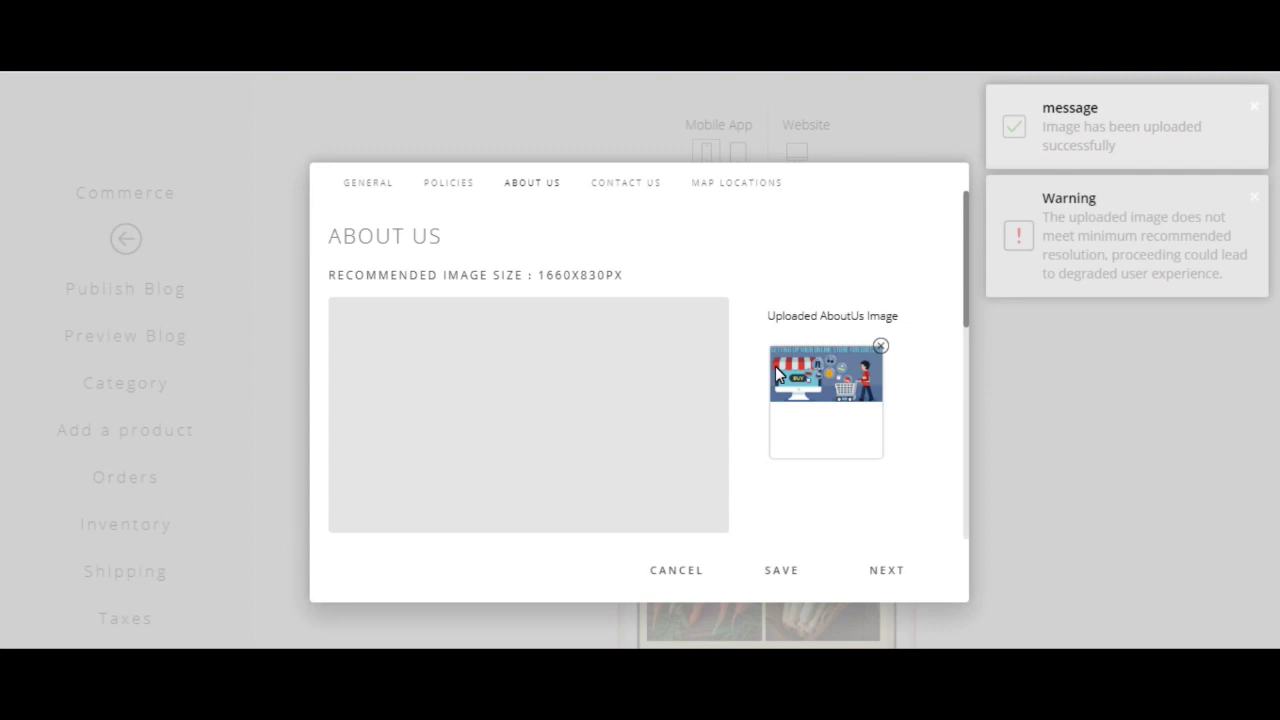
left_click(880, 572)
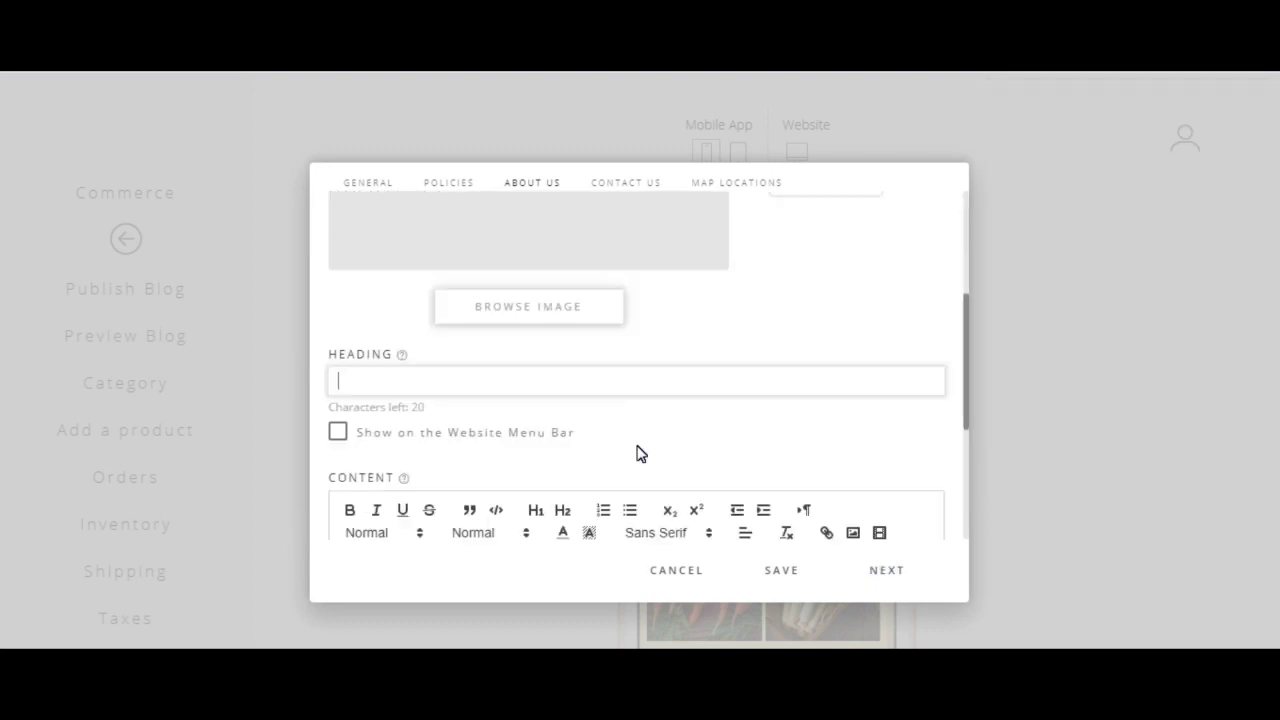
Step: Paste the store description into the About Us content and save, reaching Contact Us
scroll(640, 454, "down", 1)
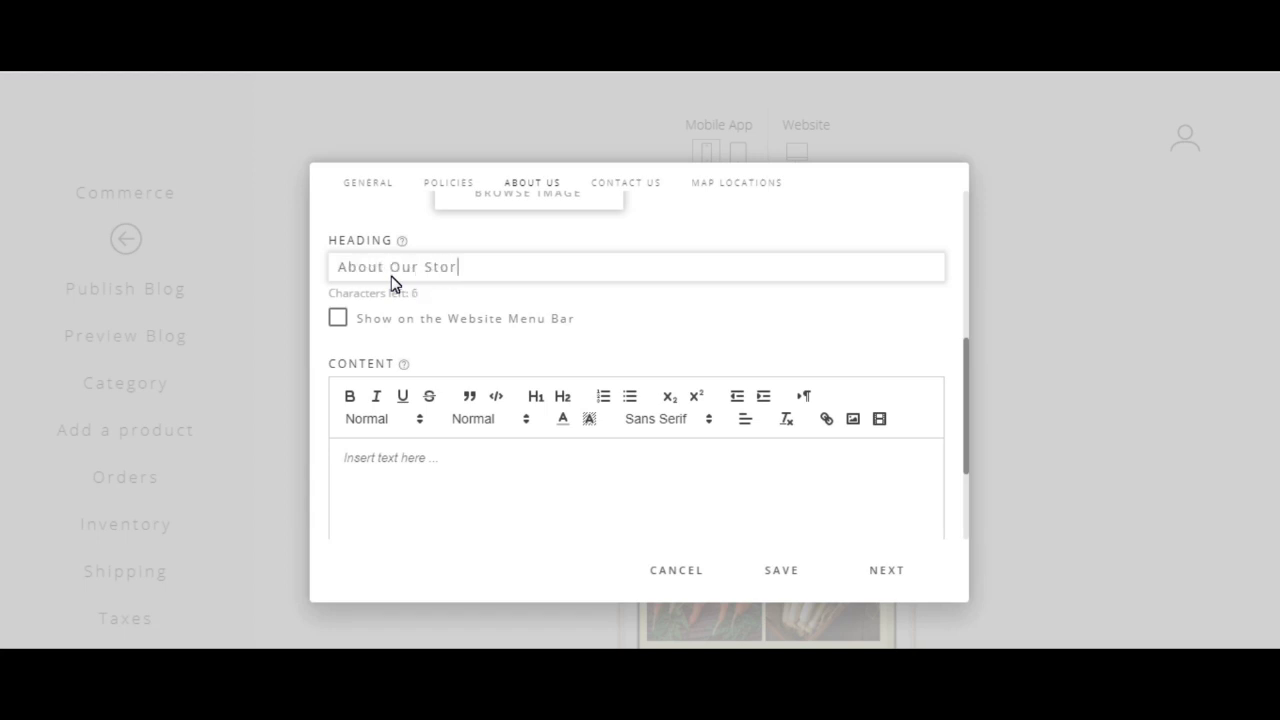
scroll(392, 283, "down", 1)
left_click(629, 306)
type("We aim to offer our customers a variety of the latest Prod We've come a long way, so we know exactly which direction to take when supplying you with high-quality yet budget-friendly products. We offer all of this while providing excellent customer service and friendly support.")
type("ucts")
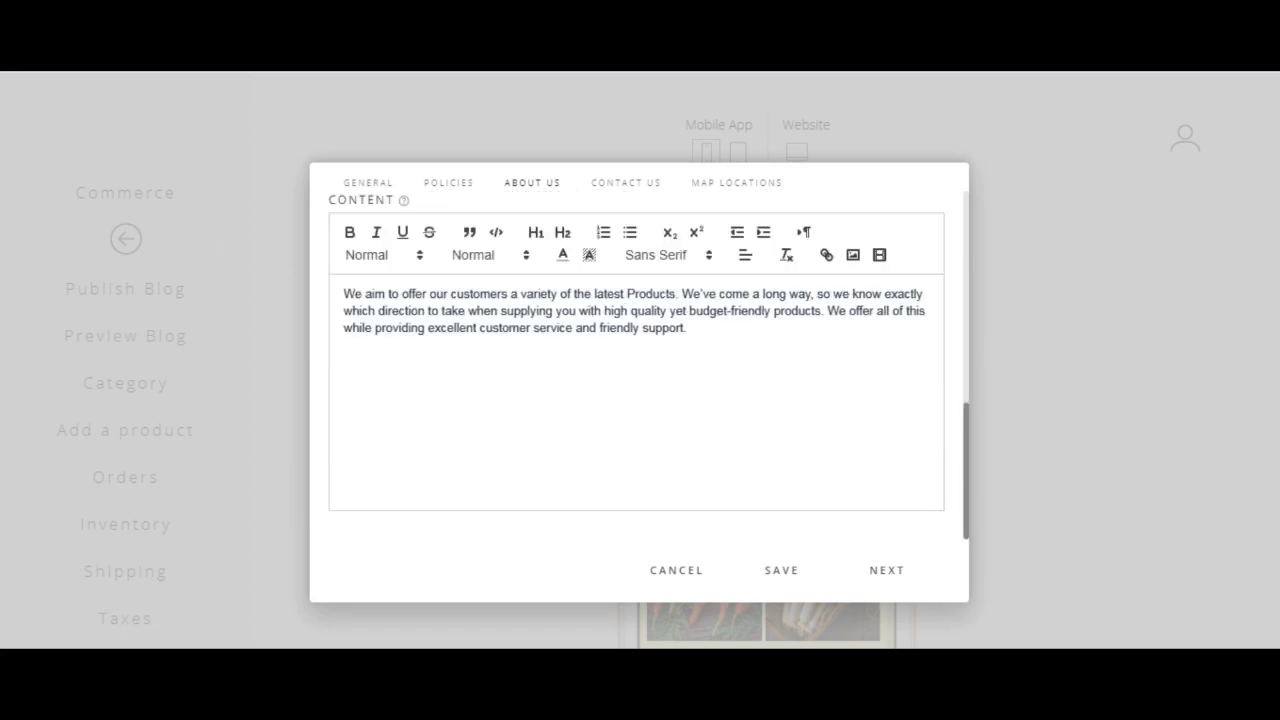
scroll(780, 456, "up", 1)
scroll(780, 456, "up", 5)
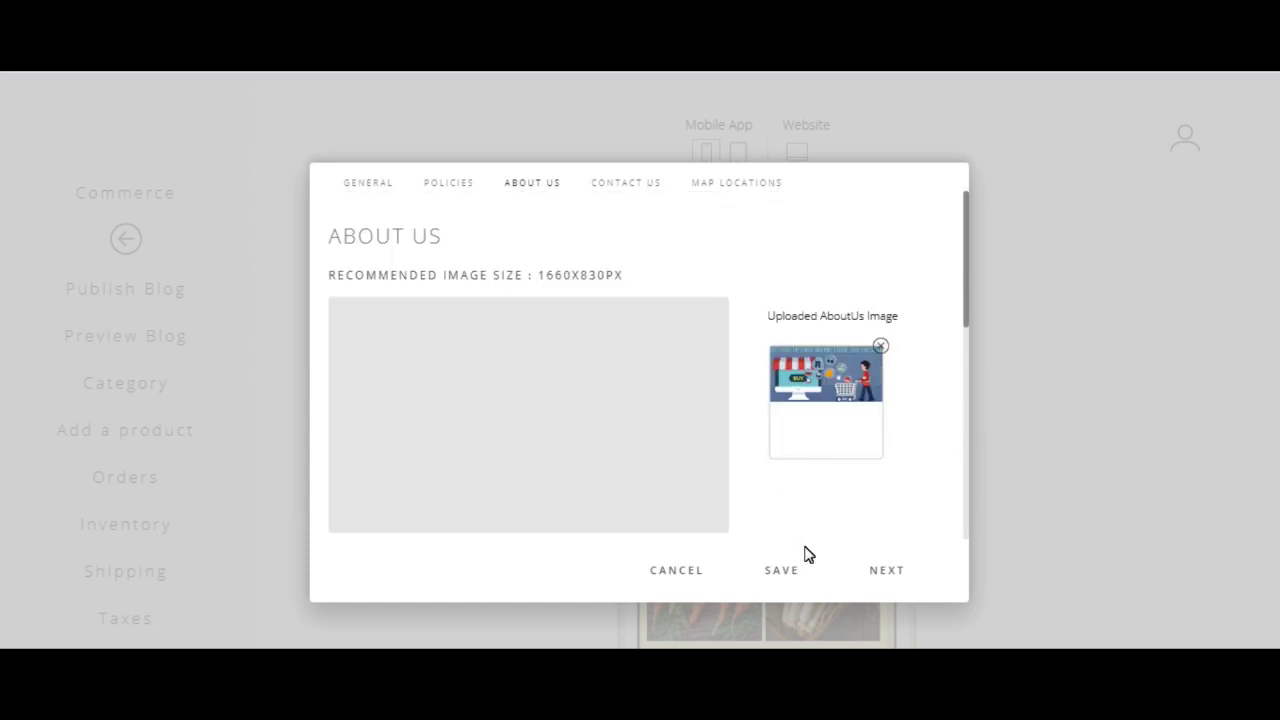
left_click(880, 572)
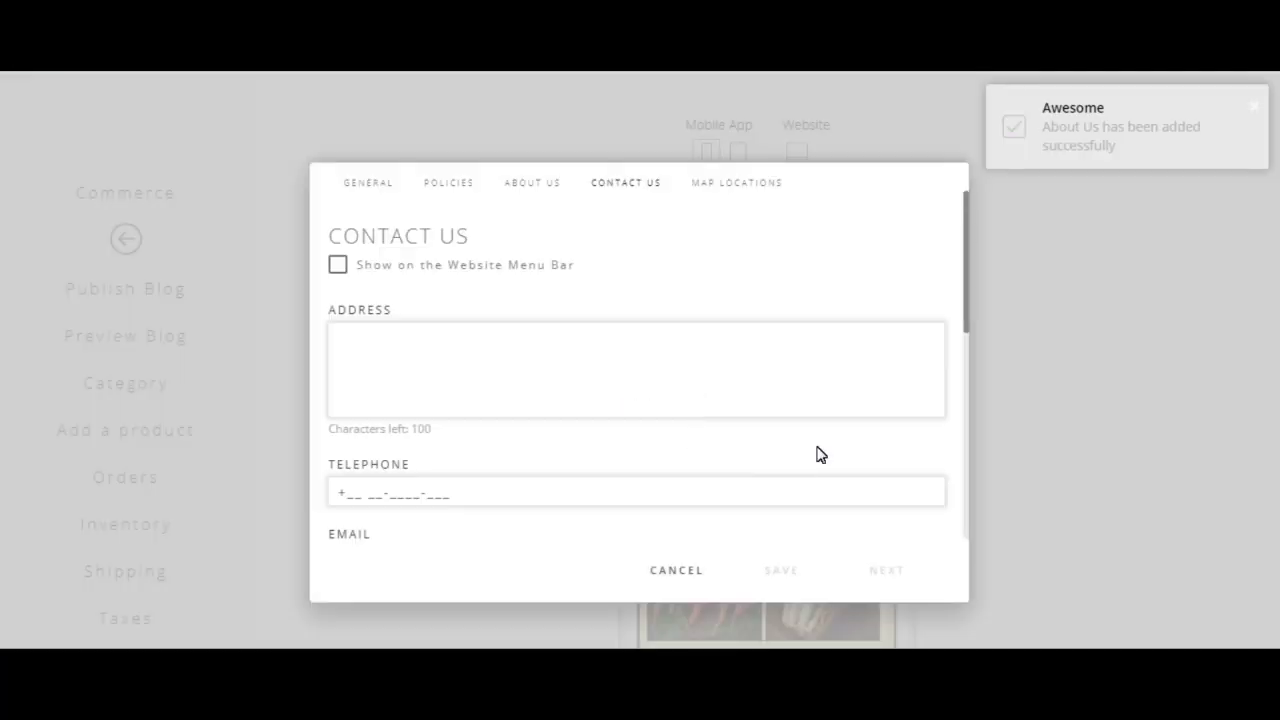
Step: Enter the store's street address and telephone number in Contact Us
left_click(457, 344)
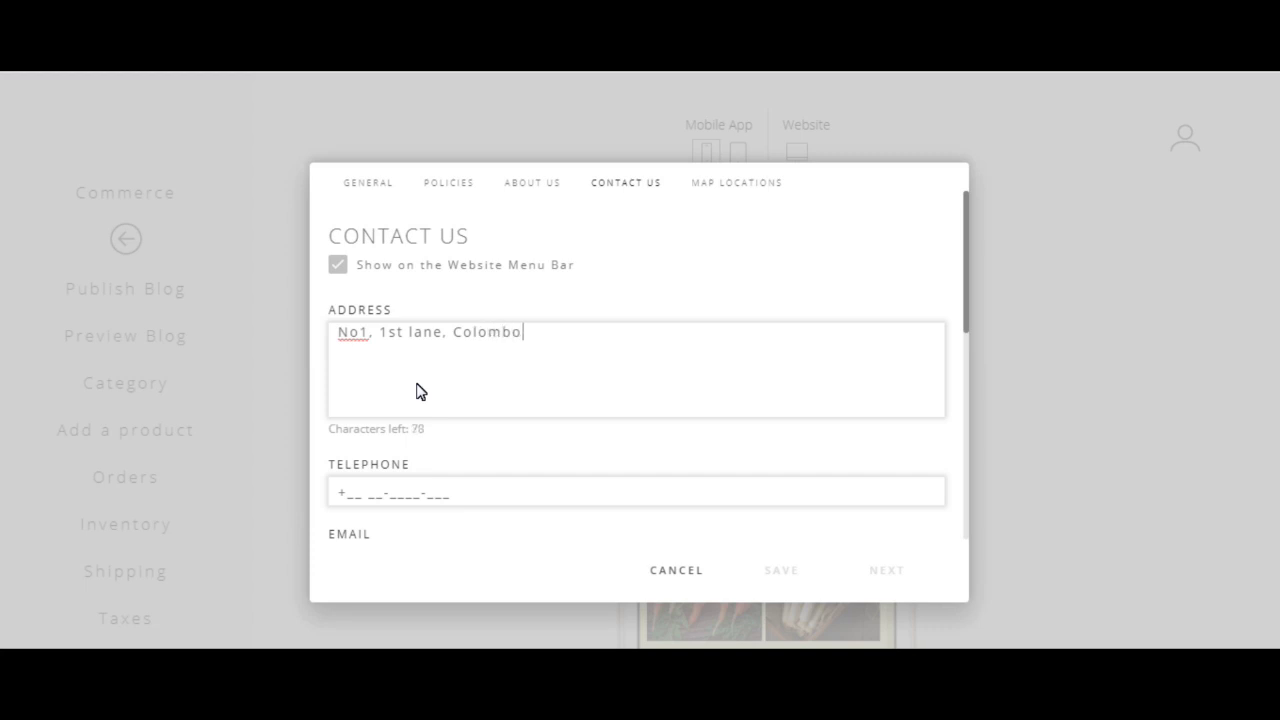
scroll(414, 400, "down", 2)
left_click(346, 396)
type("1234567")
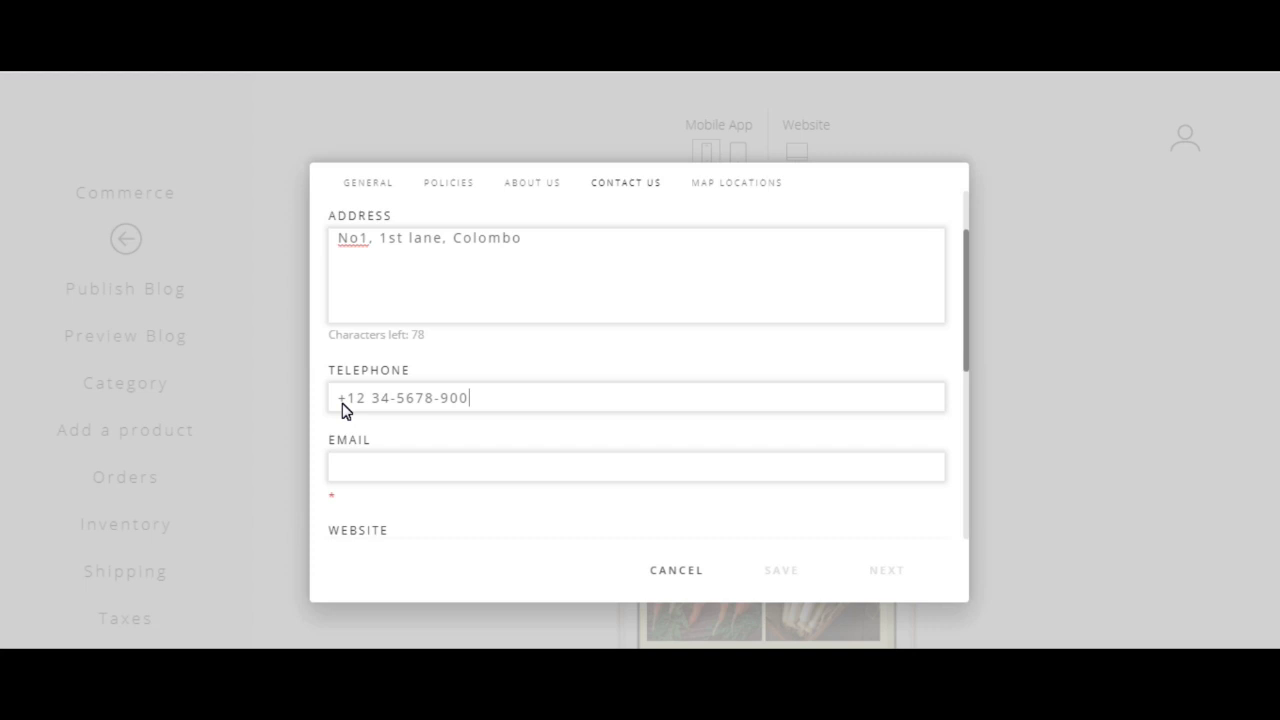
Step: Add the store's e-mail address and website, then continue to Map Locations
left_click(372, 484)
scroll(483, 443, "down", 8)
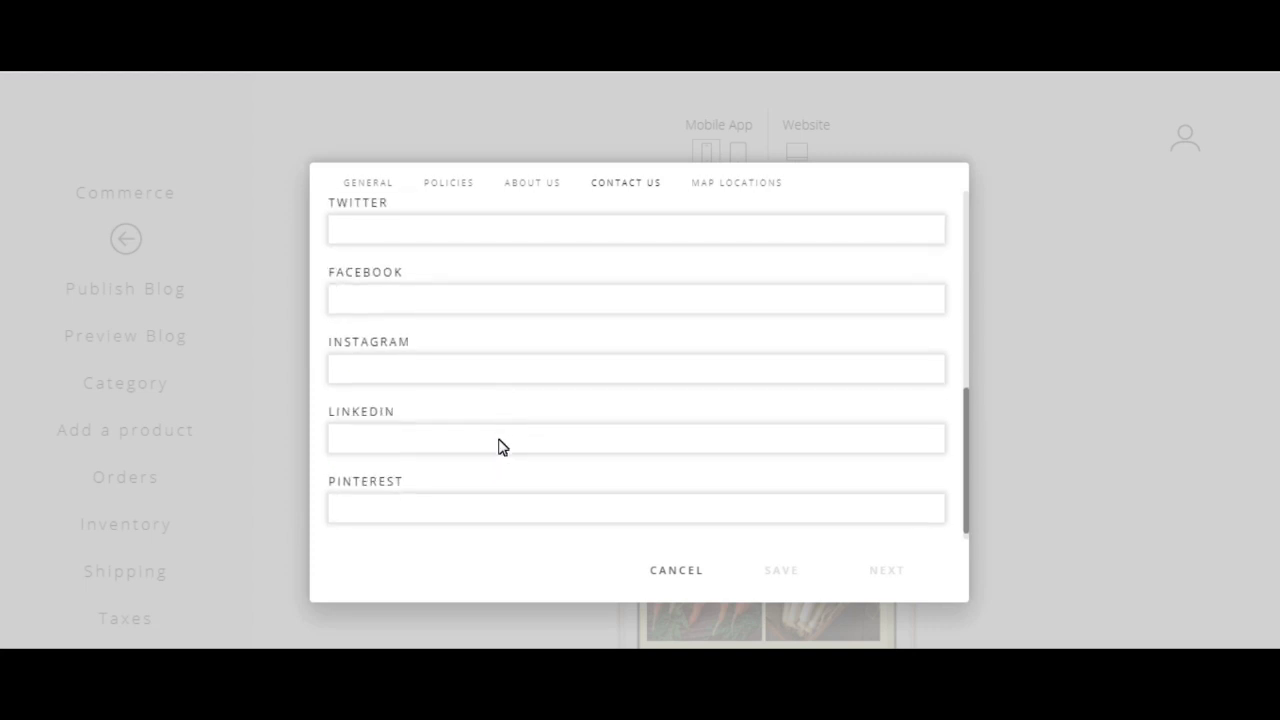
scroll(466, 400, "up", 4)
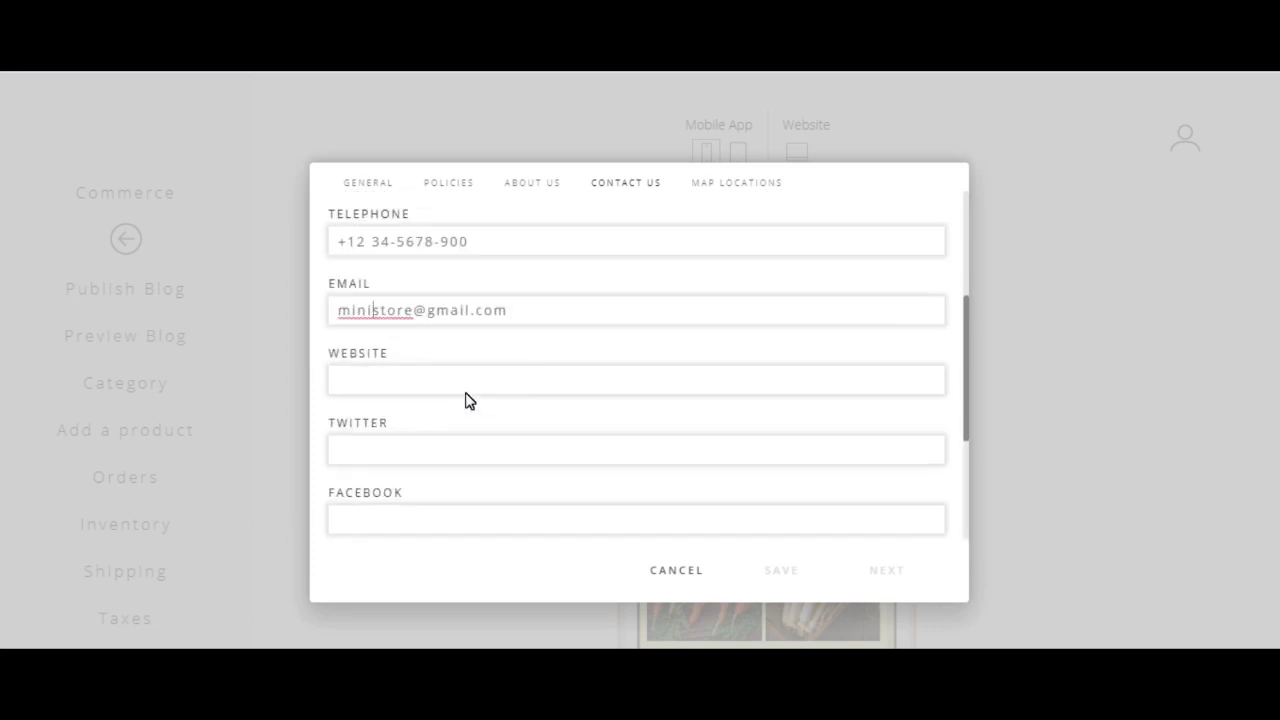
scroll(466, 400, "up", 3)
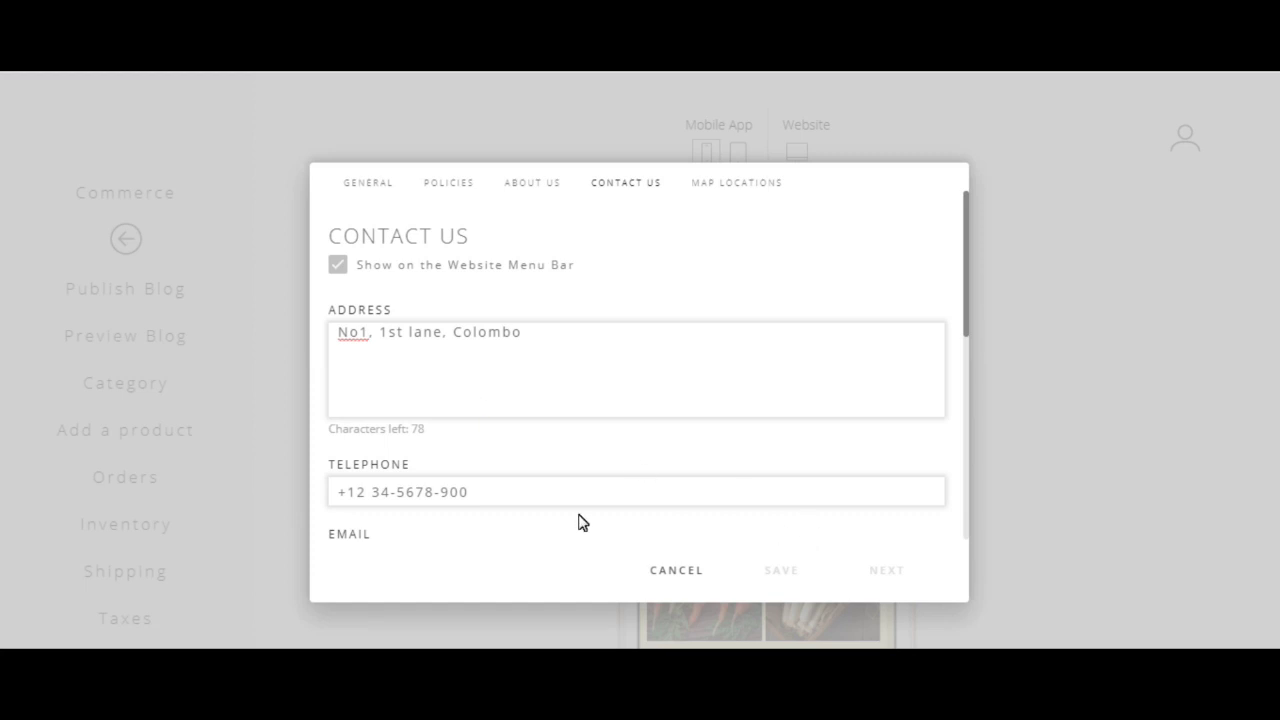
scroll(406, 477, "down", 5)
left_click(443, 353)
type("www.ministore.com")
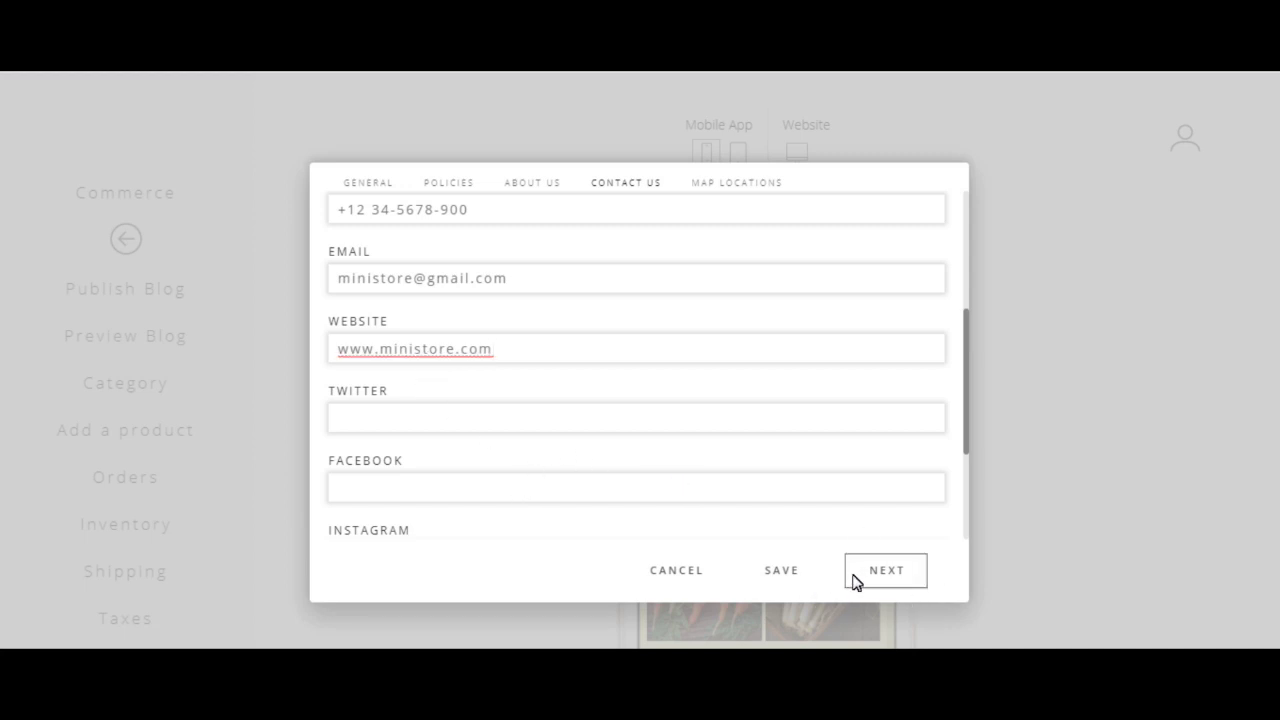
left_click(894, 576)
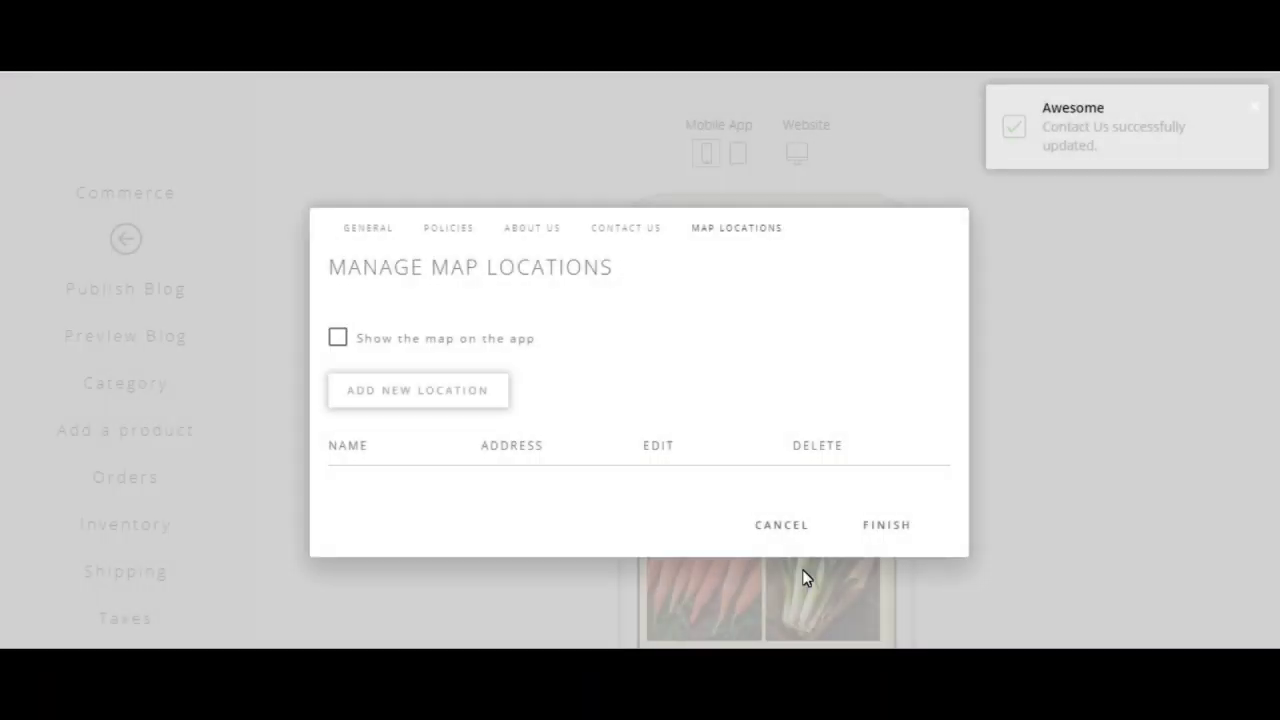
Step: Turn on the app map and start adding a new branch location
left_click(339, 340)
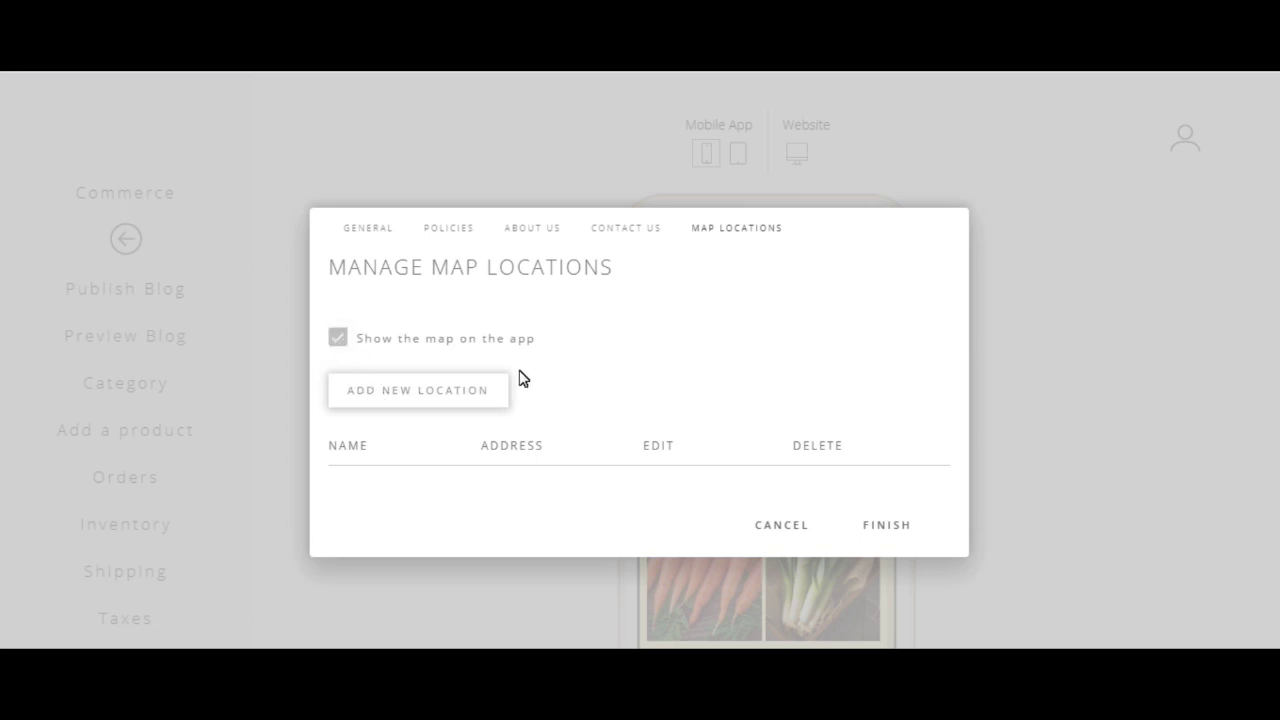
left_click(467, 392)
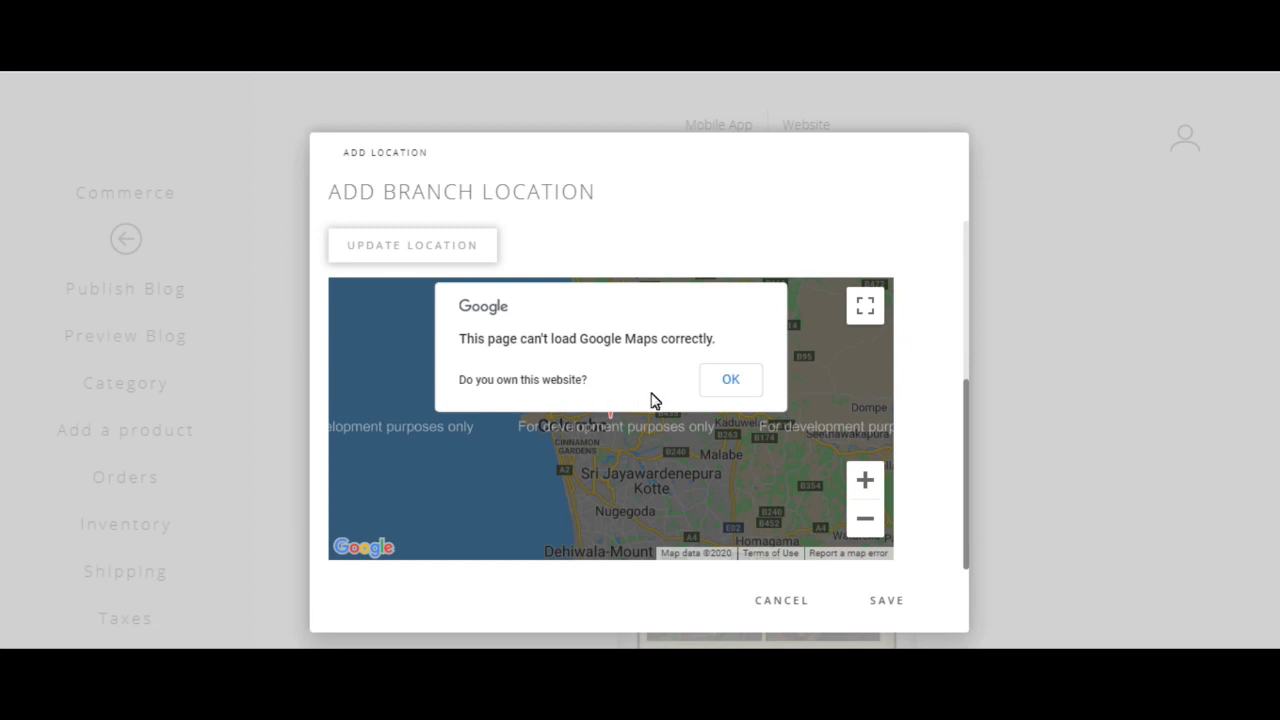
left_click(733, 385)
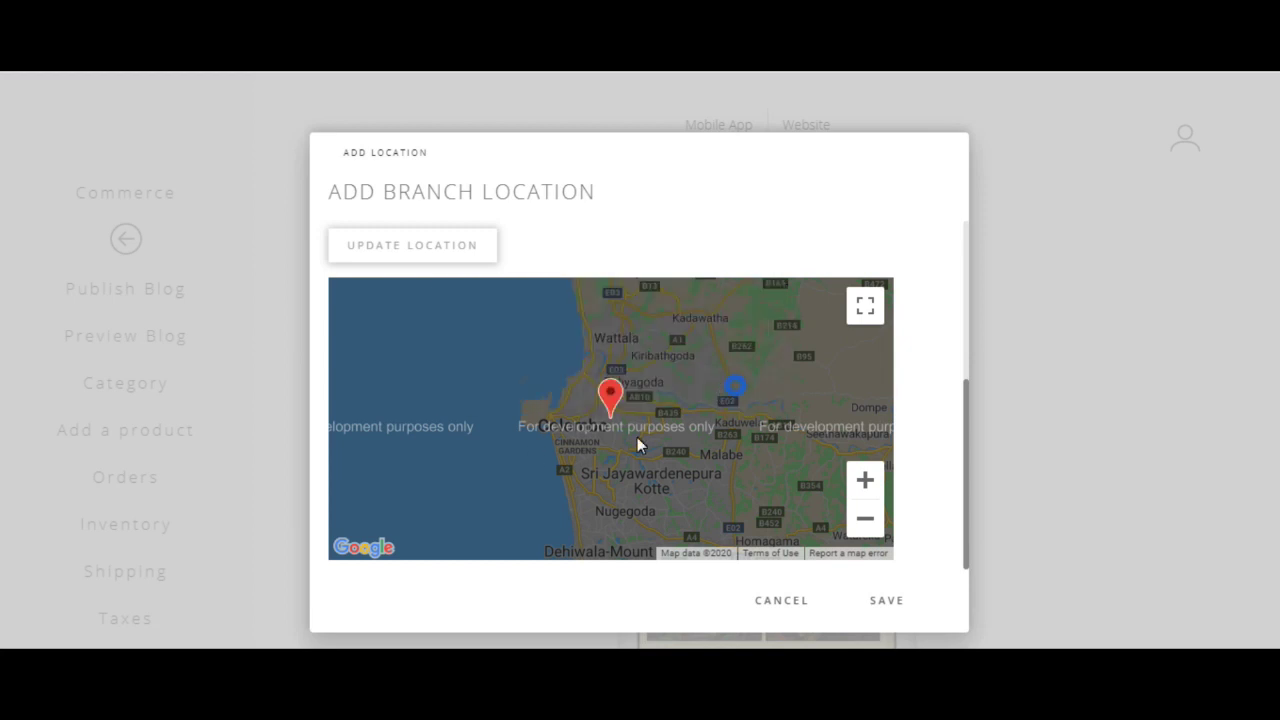
Step: Pin the Colombo branch near Borella on the map, save it, and finish
left_click(865, 480)
left_click(865, 480)
double_click(776, 494)
scroll(580, 433, "down", 5)
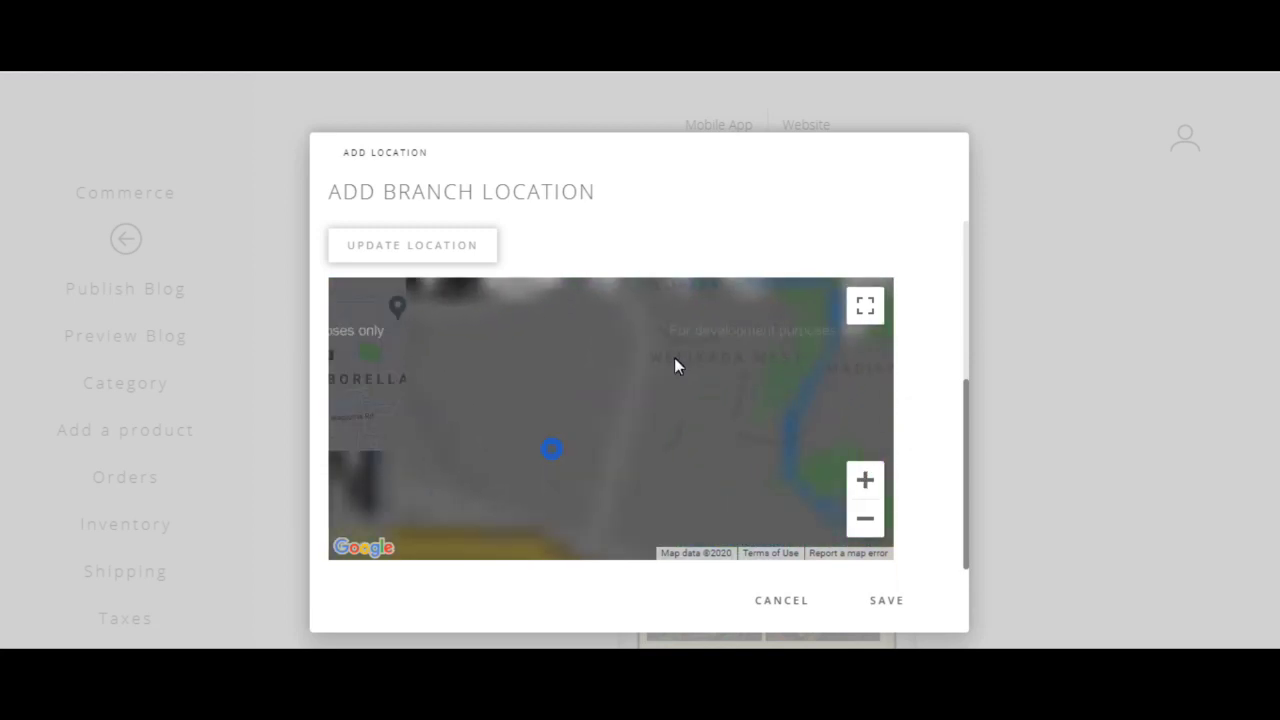
double_click(470, 492)
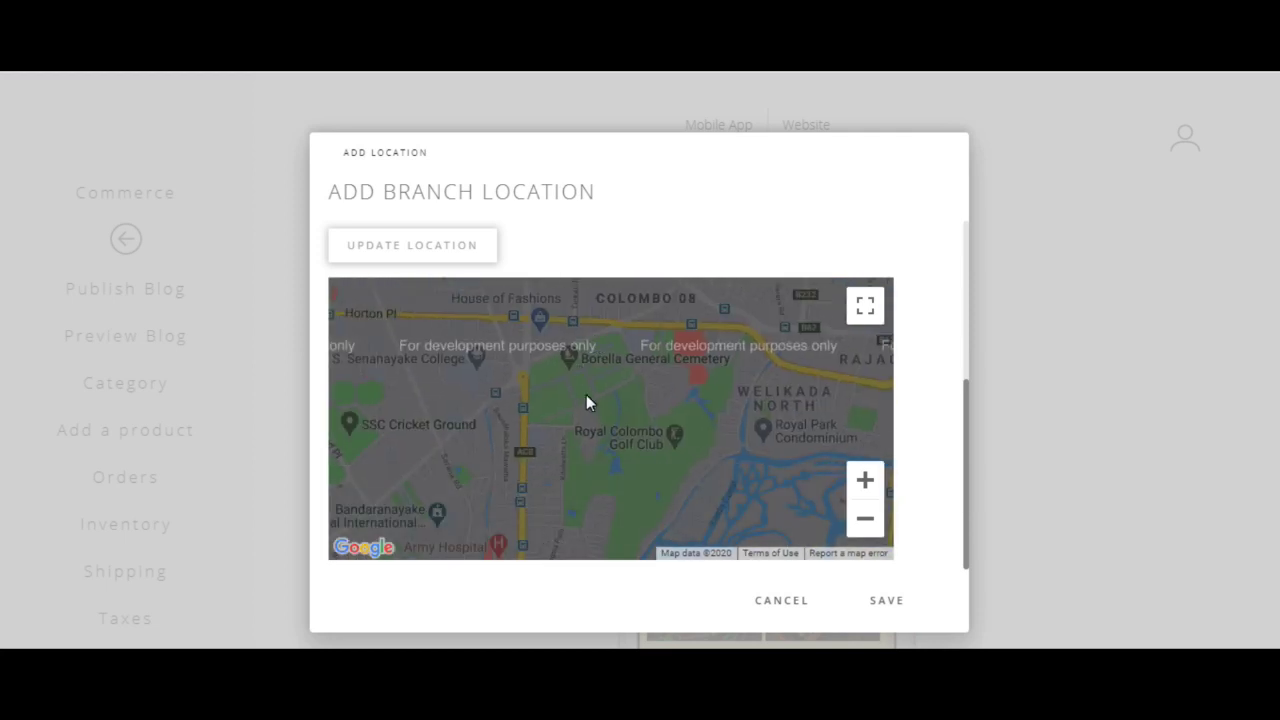
left_click(578, 472)
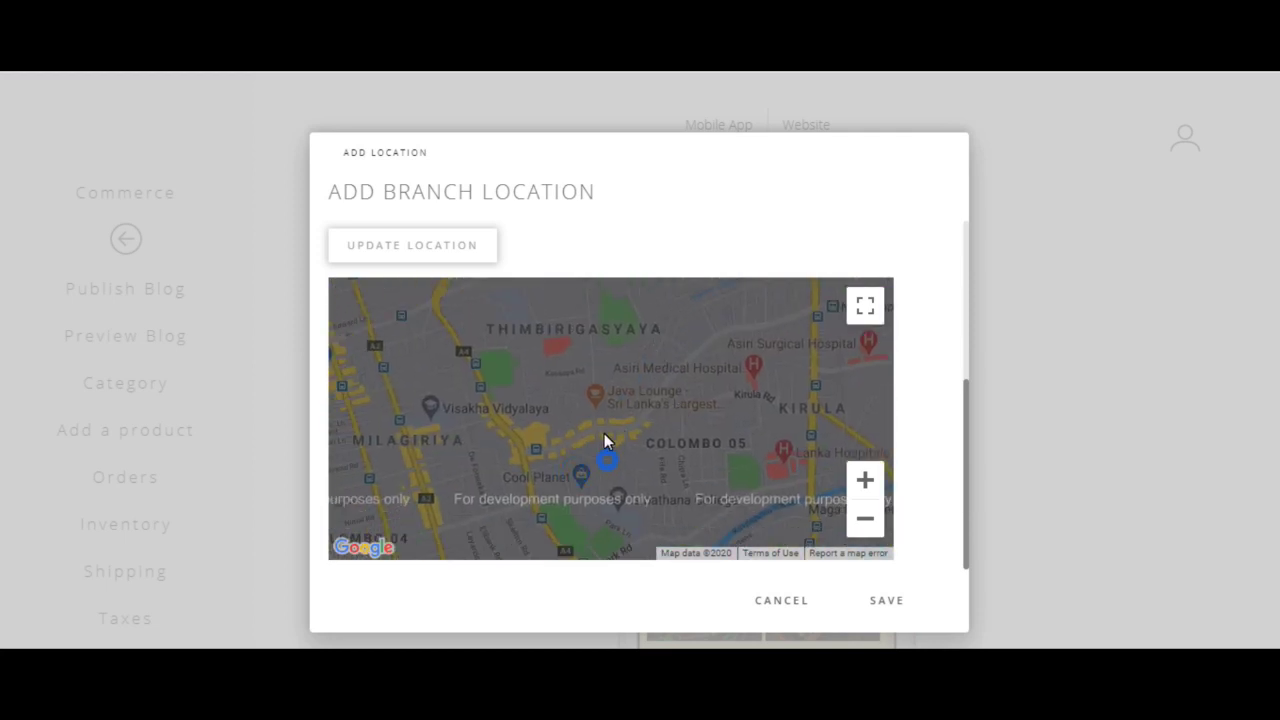
left_click(537, 441)
left_click(886, 600)
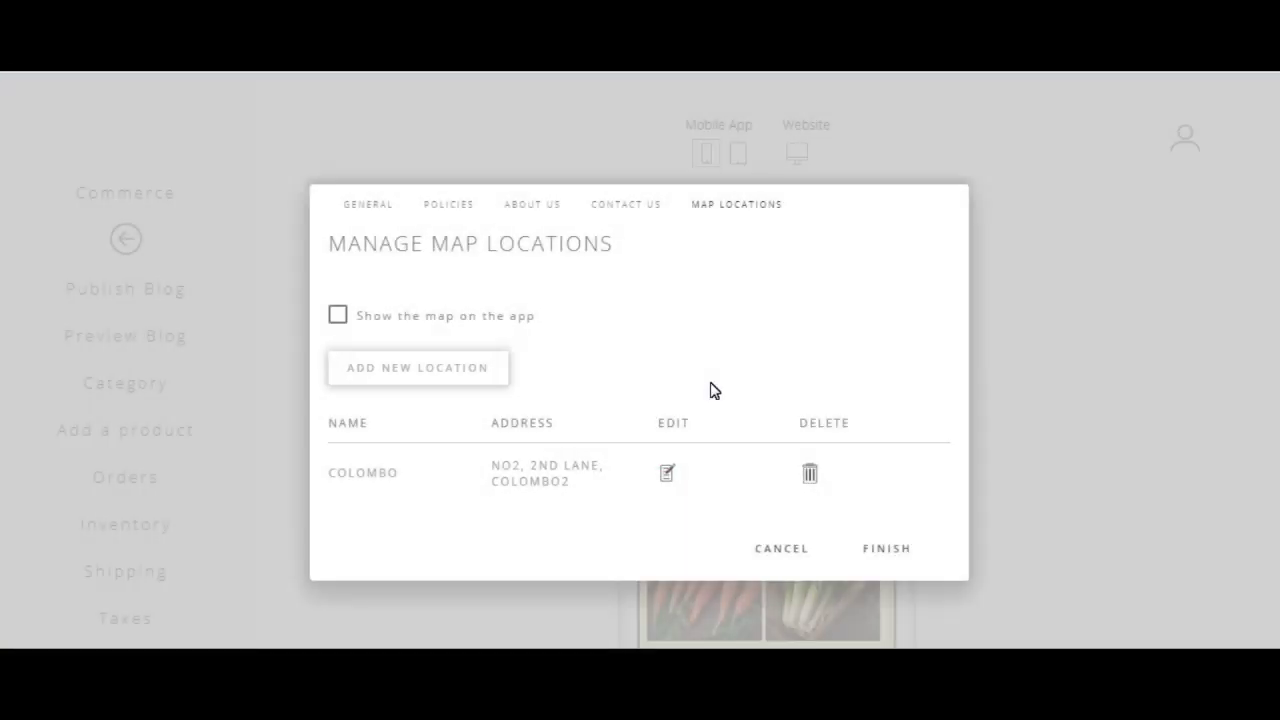
left_click(888, 553)
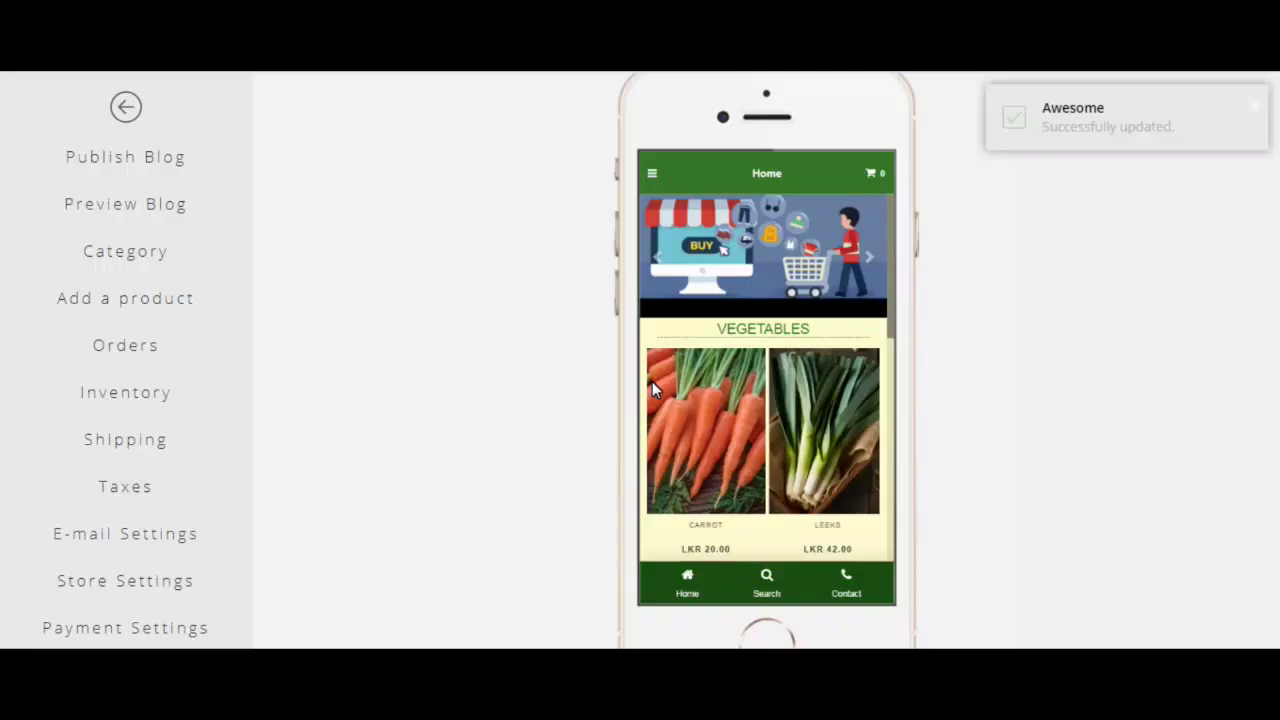
Step: Browse the product sections in the phone preview, then bring up the empty Shipping Rules
scroll(747, 397, "down", 1)
scroll(741, 392, "down", 3)
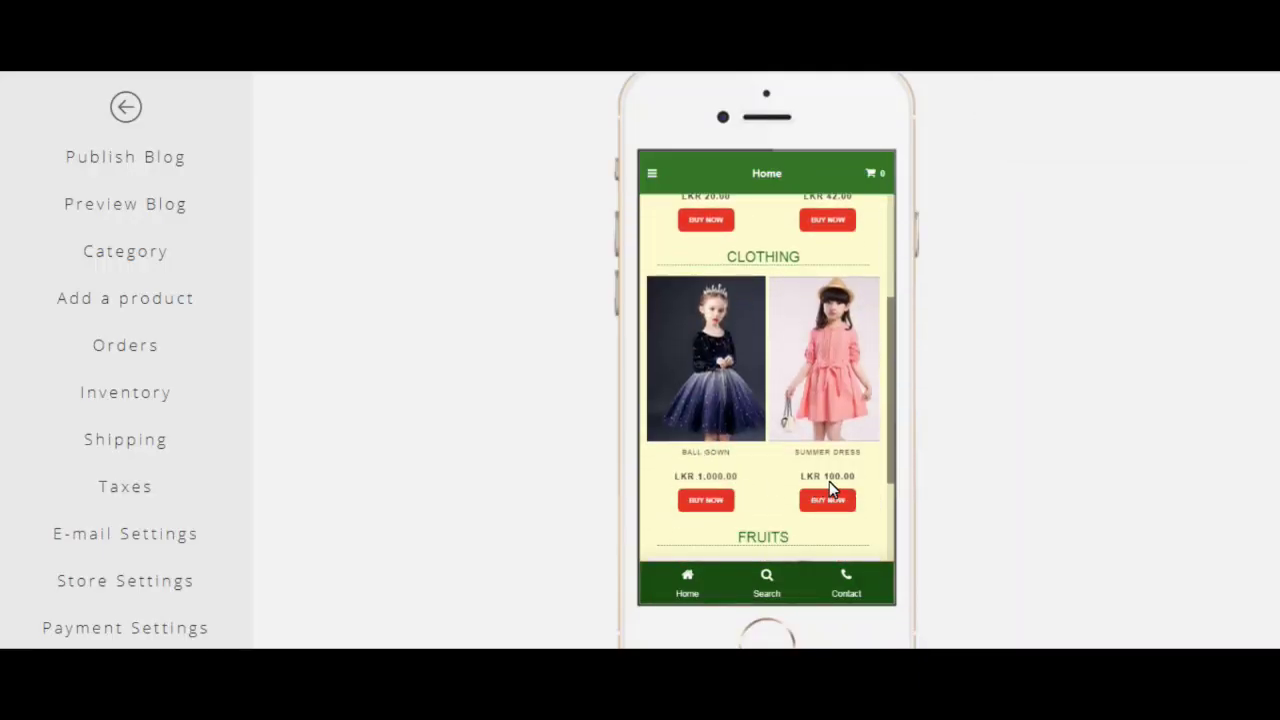
scroll(843, 477, "down", 4)
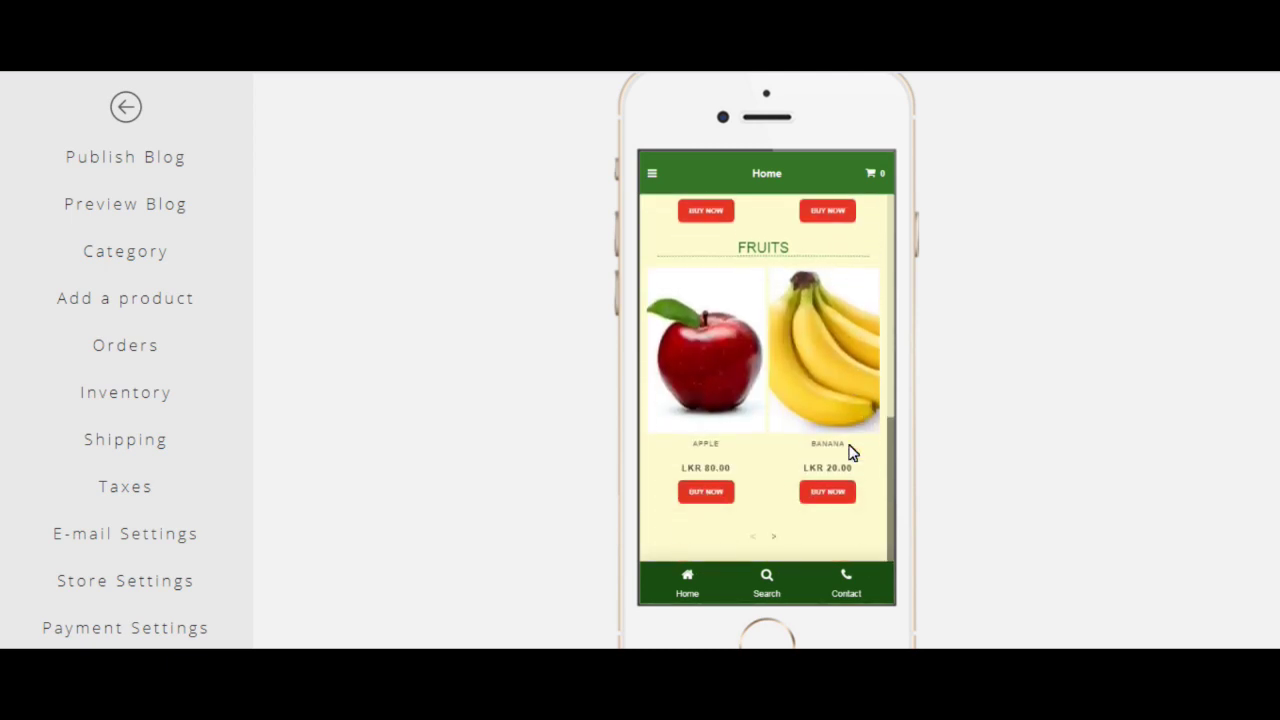
scroll(807, 466, "up", 6)
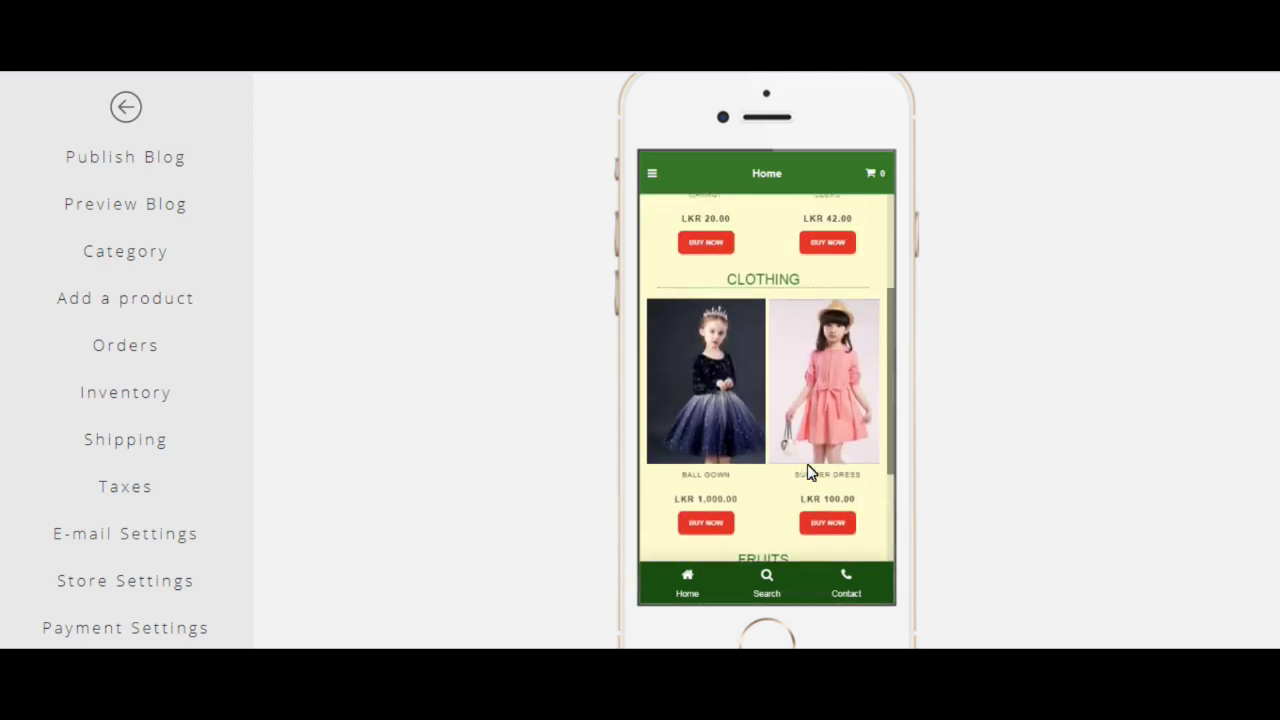
scroll(808, 468, "up", 1)
scroll(808, 468, "down", 1)
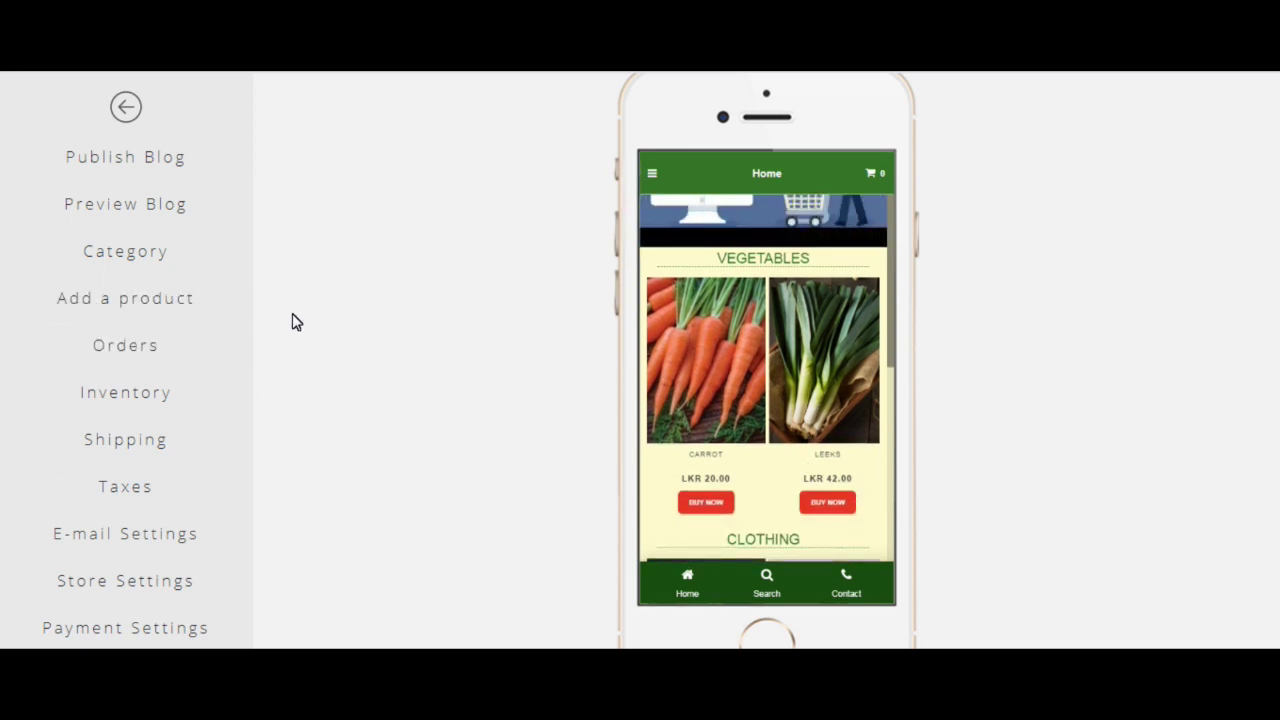
left_click(161, 446)
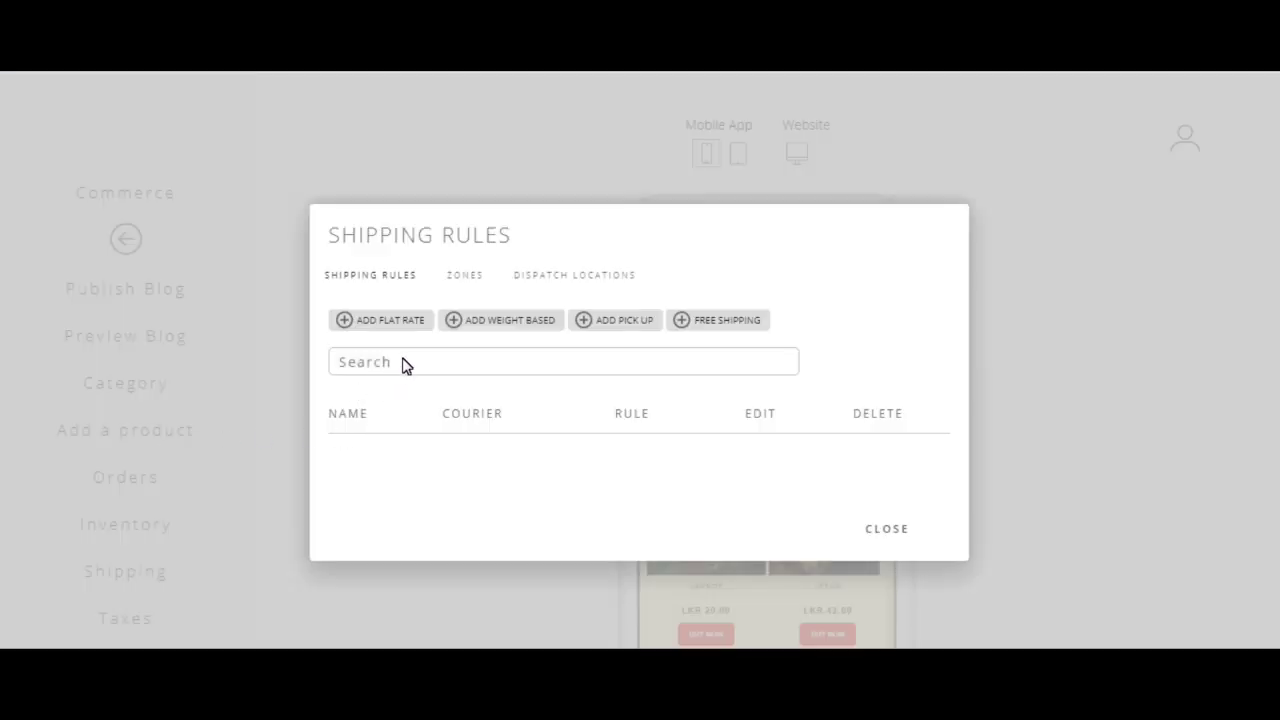
Step: Start a new dispatch location and set its country to Sri Lanka
left_click(468, 276)
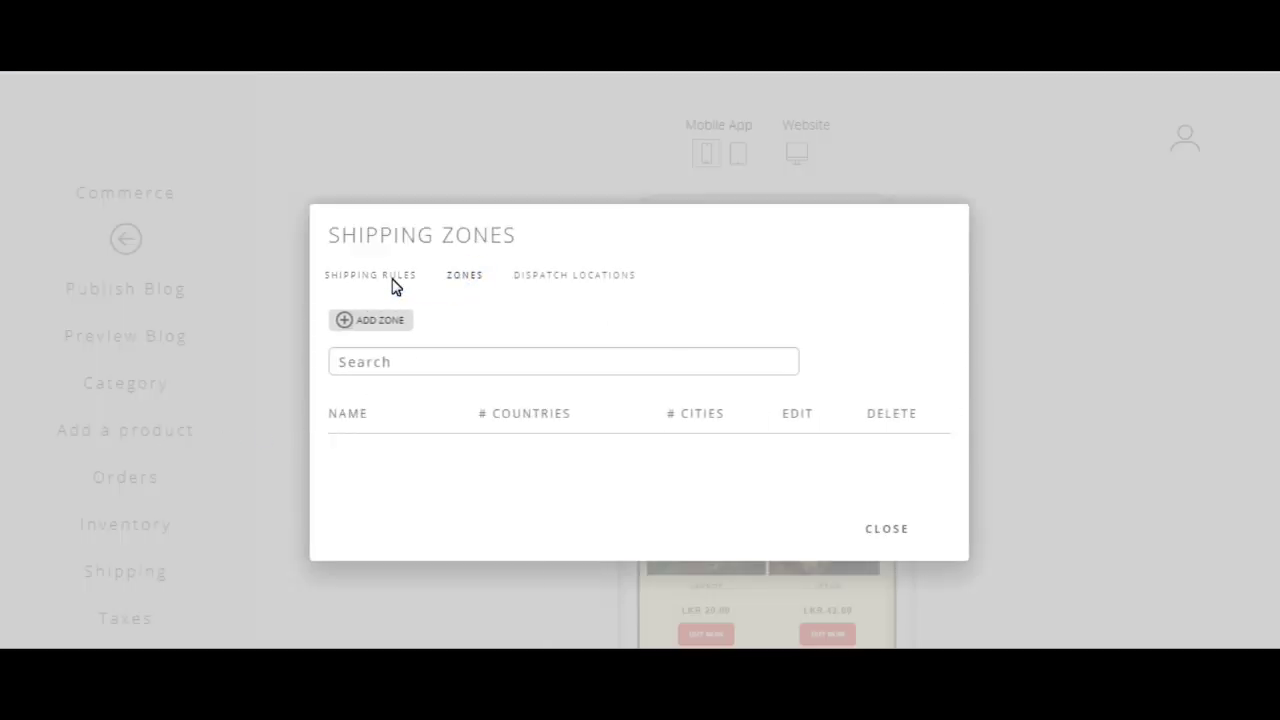
left_click(624, 275)
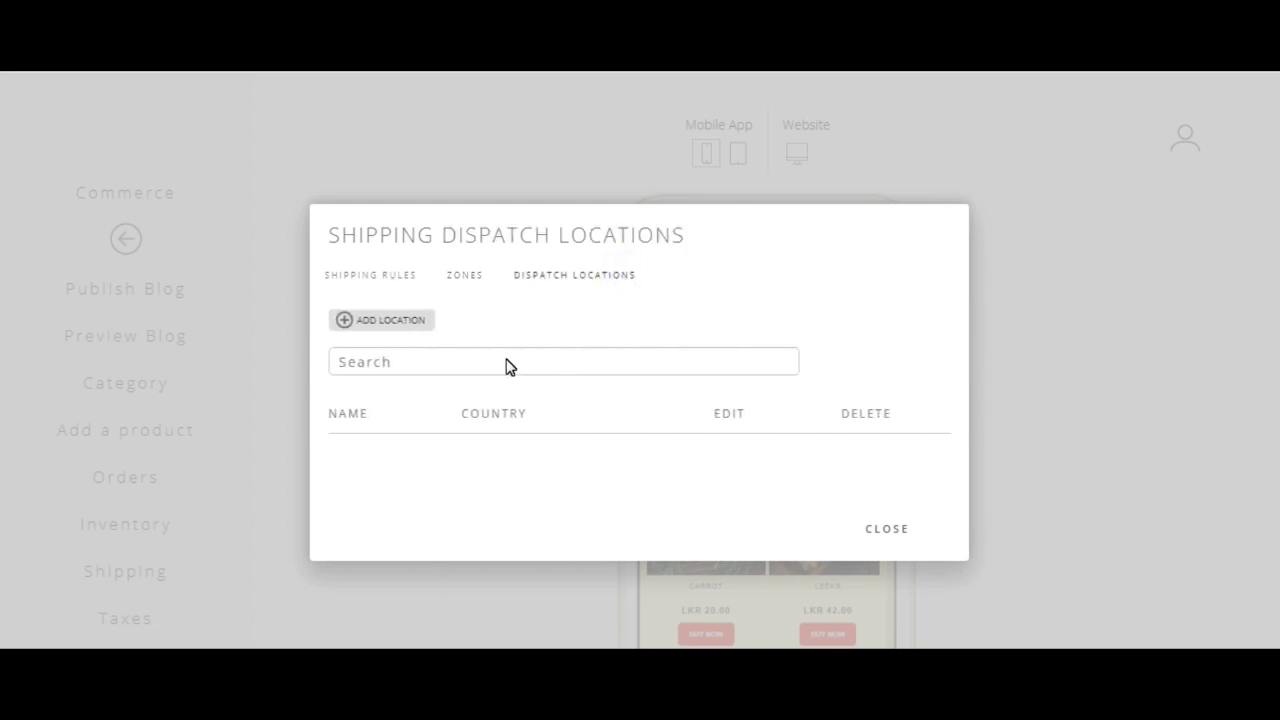
left_click(389, 321)
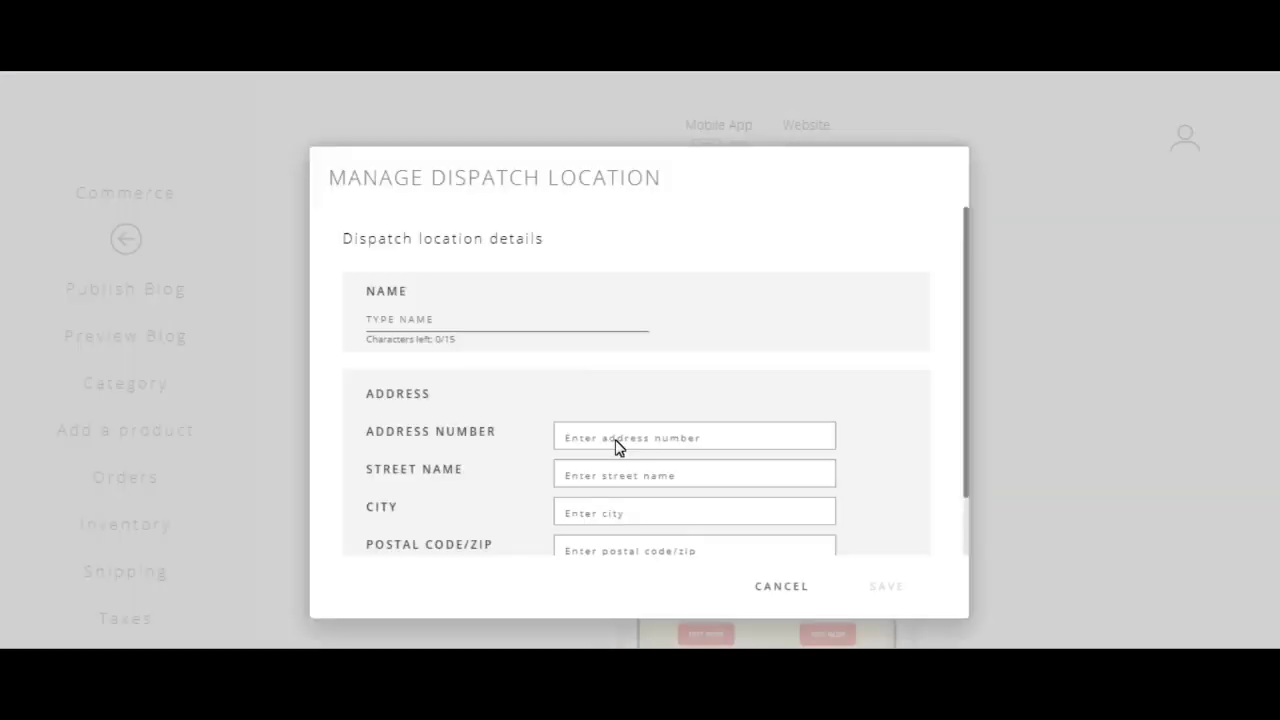
left_click(614, 440)
scroll(616, 446, "down", 1)
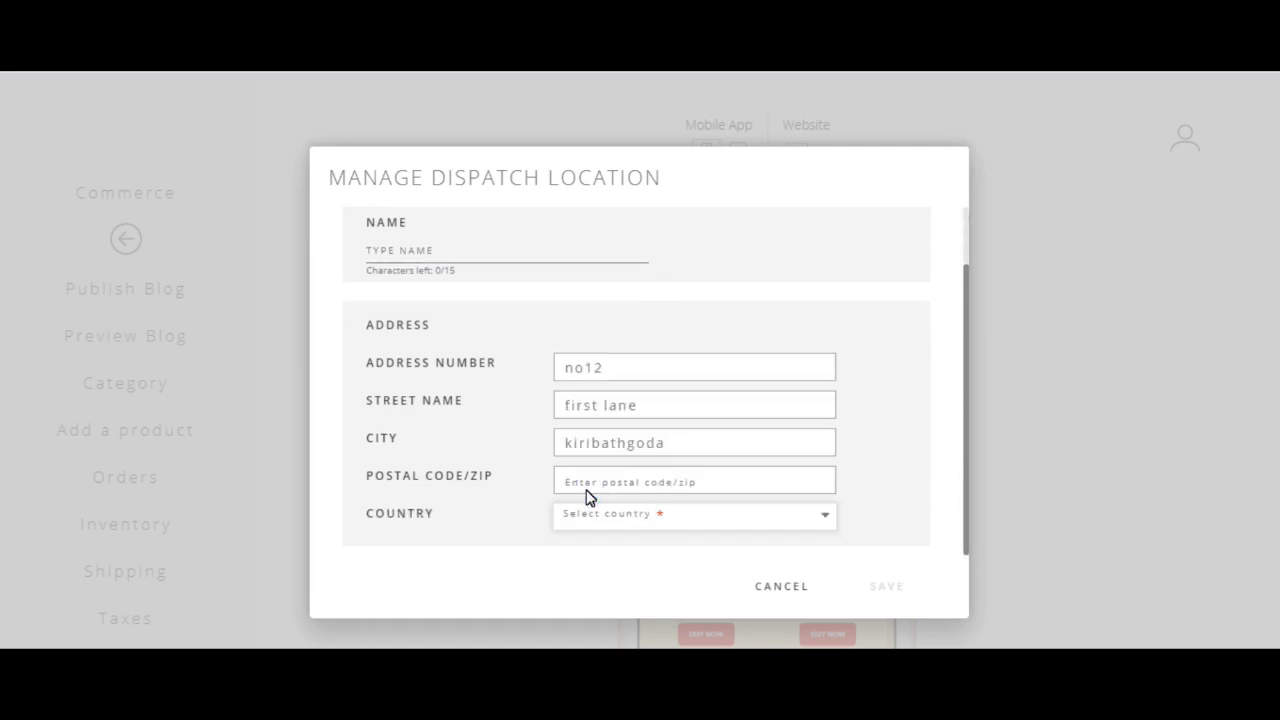
left_click(615, 513)
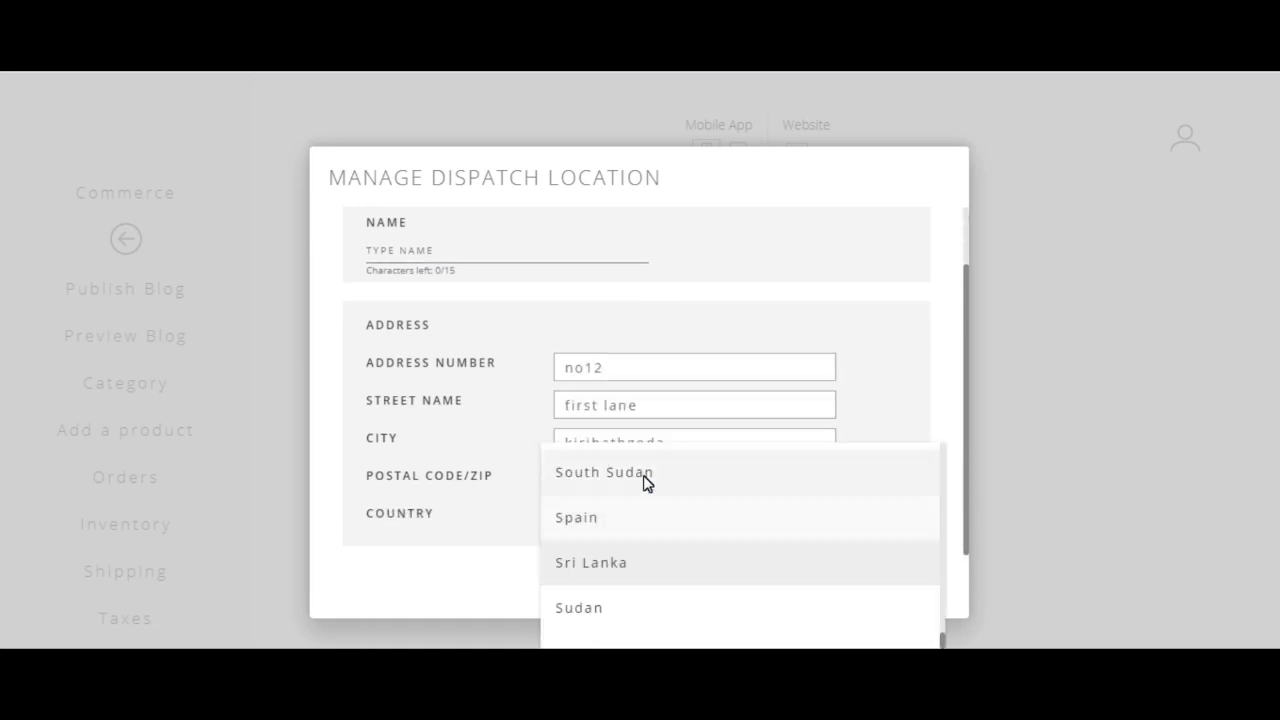
left_click(627, 565)
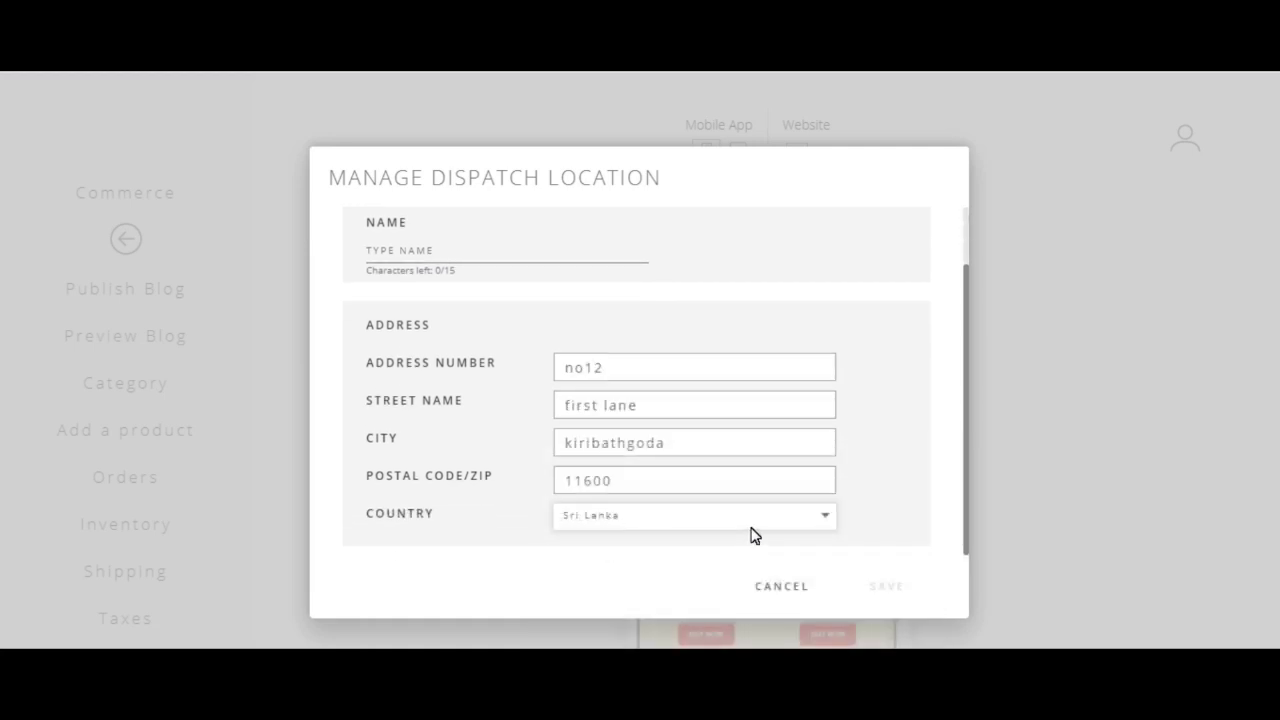
Step: Name the location 'Store Location', save it, and go to the empty Shipping Zones list
scroll(640, 420, "up", 1)
left_click(538, 331)
type("Store")
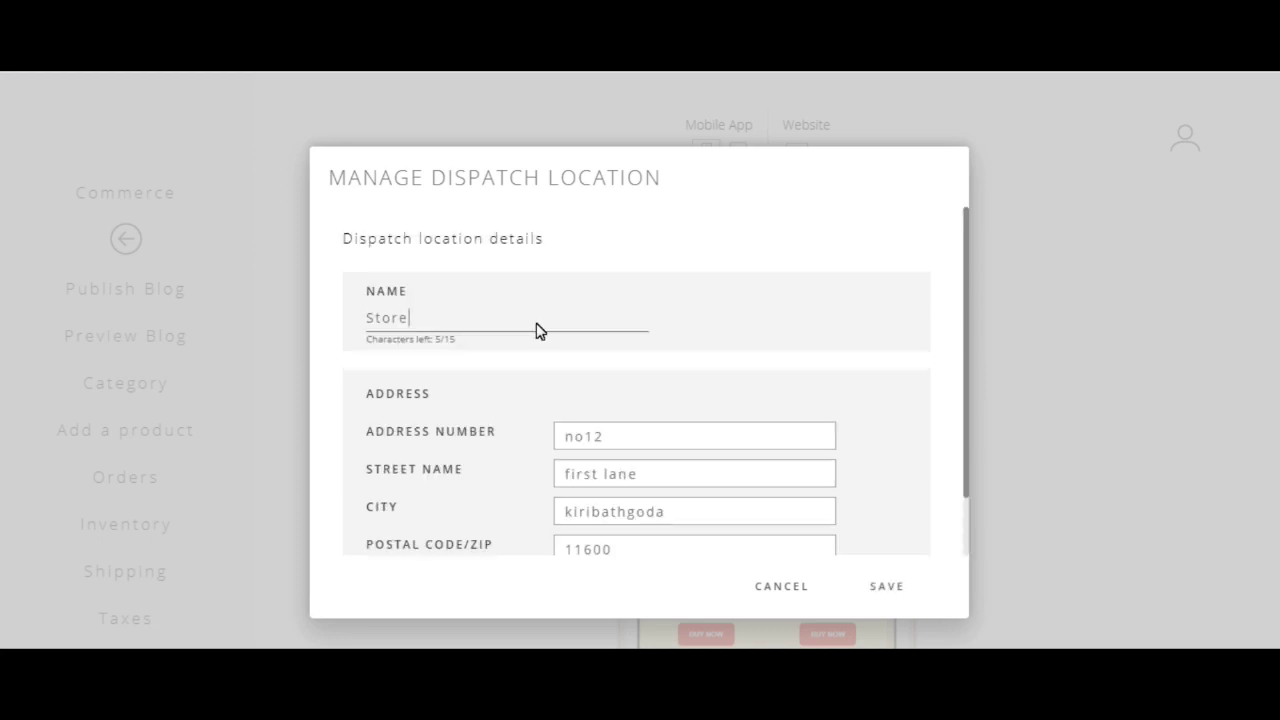
type(" Location")
left_click(409, 322)
left_click(556, 328)
scroll(897, 543, "down", 1)
left_click(884, 585)
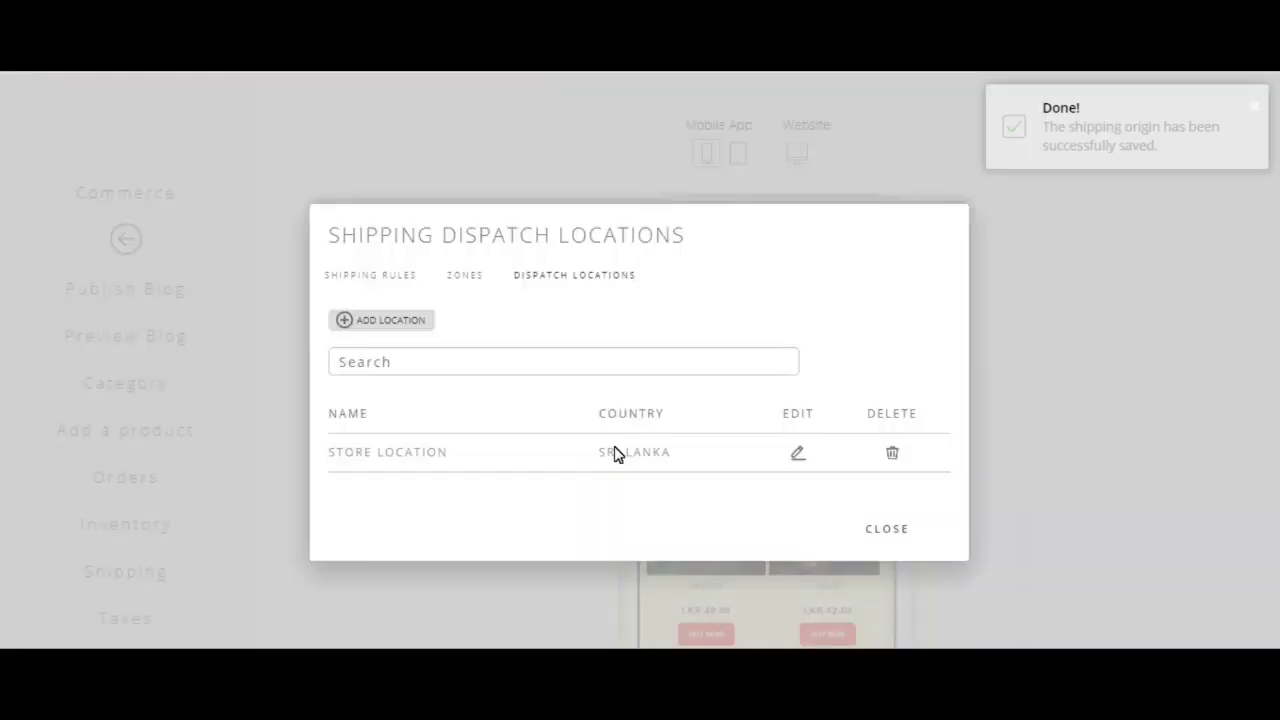
left_click(418, 276)
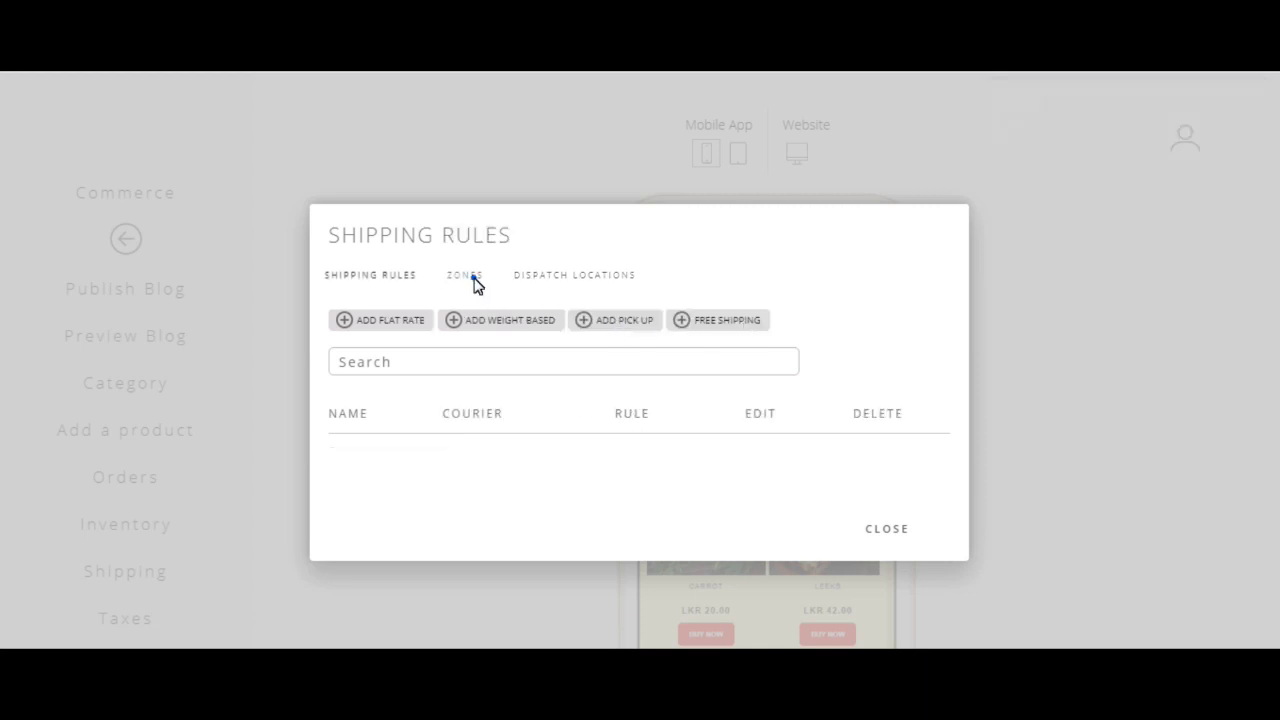
left_click(474, 280)
left_click(474, 364)
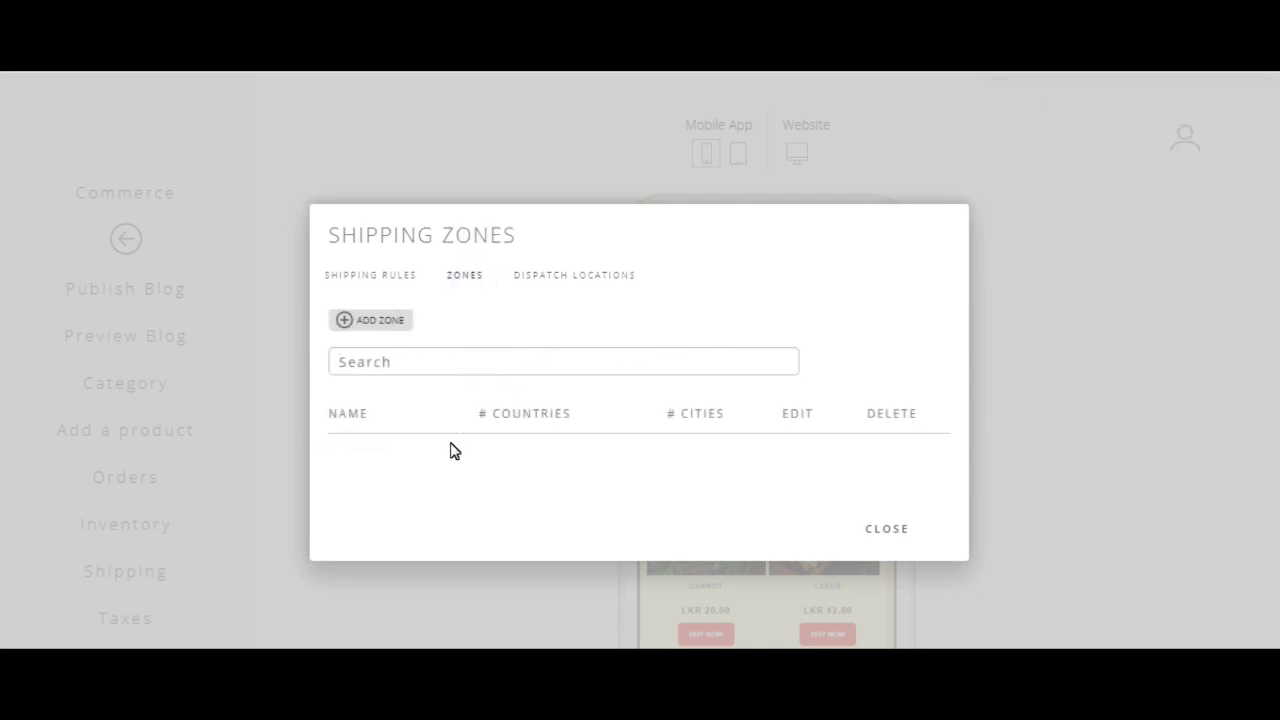
Step: Start a shipping zone named country including Sri Lanka, with city validation on
left_click(366, 321)
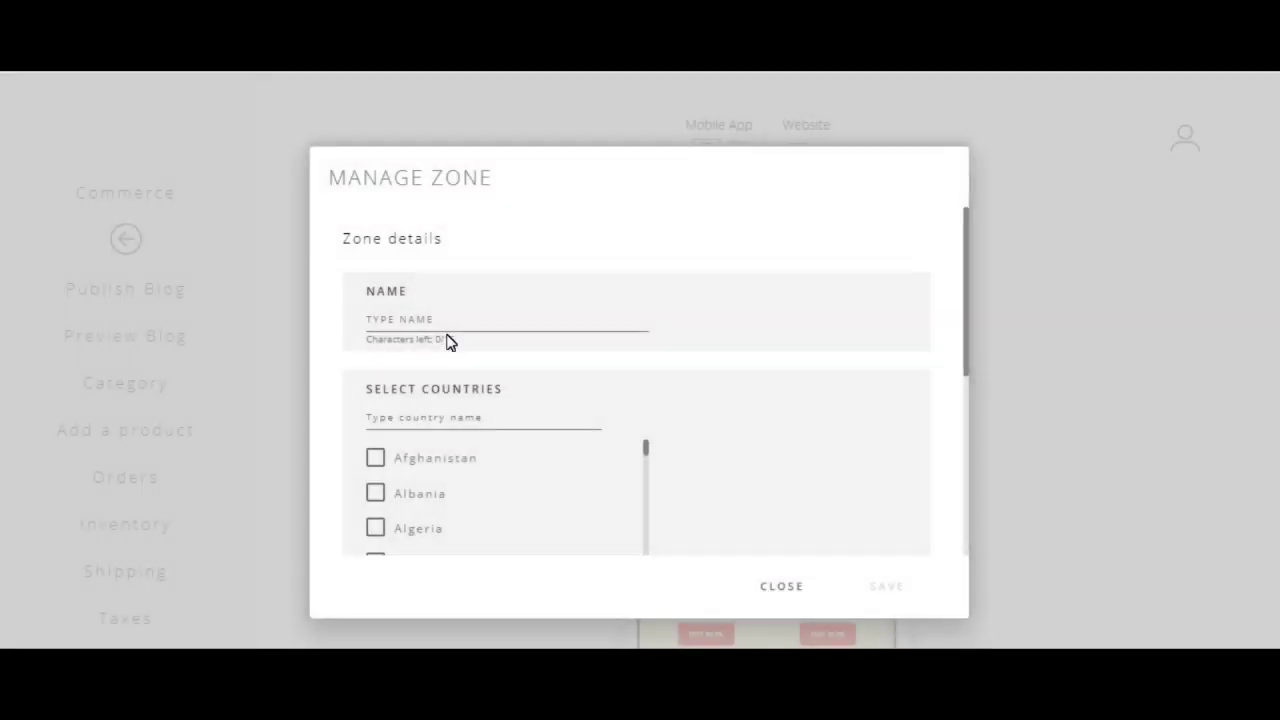
left_click(447, 428)
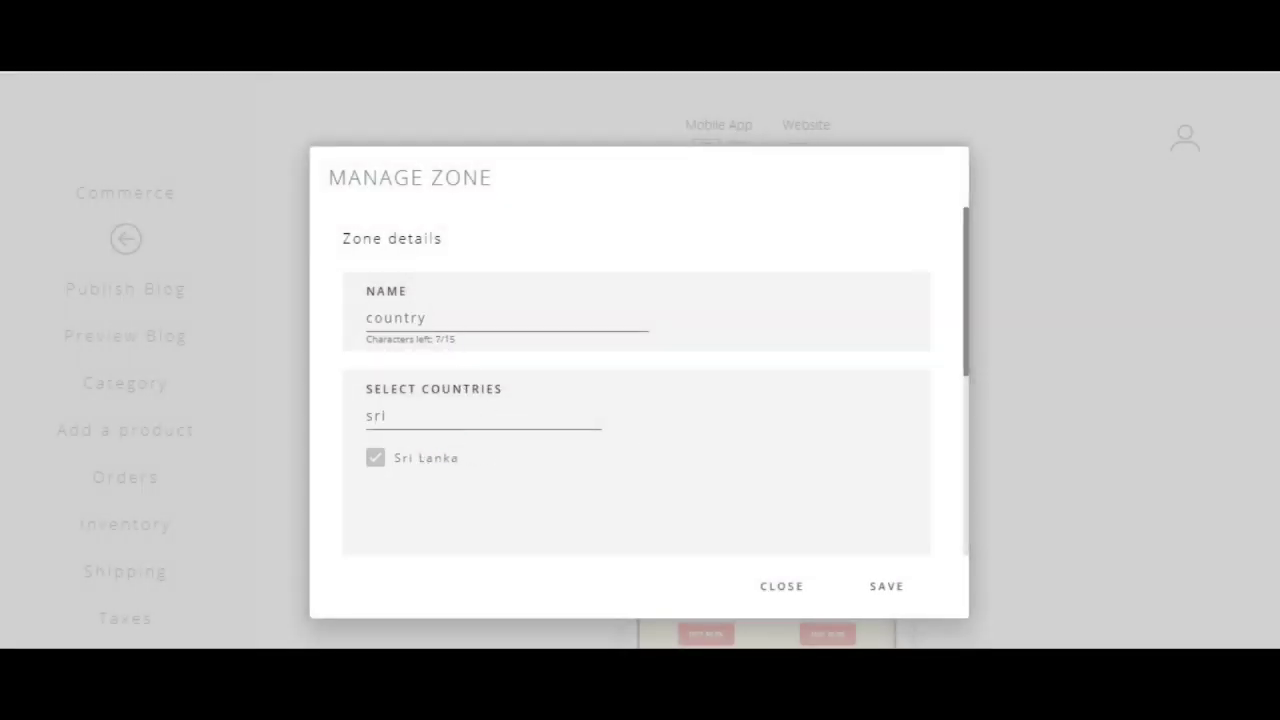
left_click(447, 458)
left_click(432, 459)
scroll(499, 461, "down", 4)
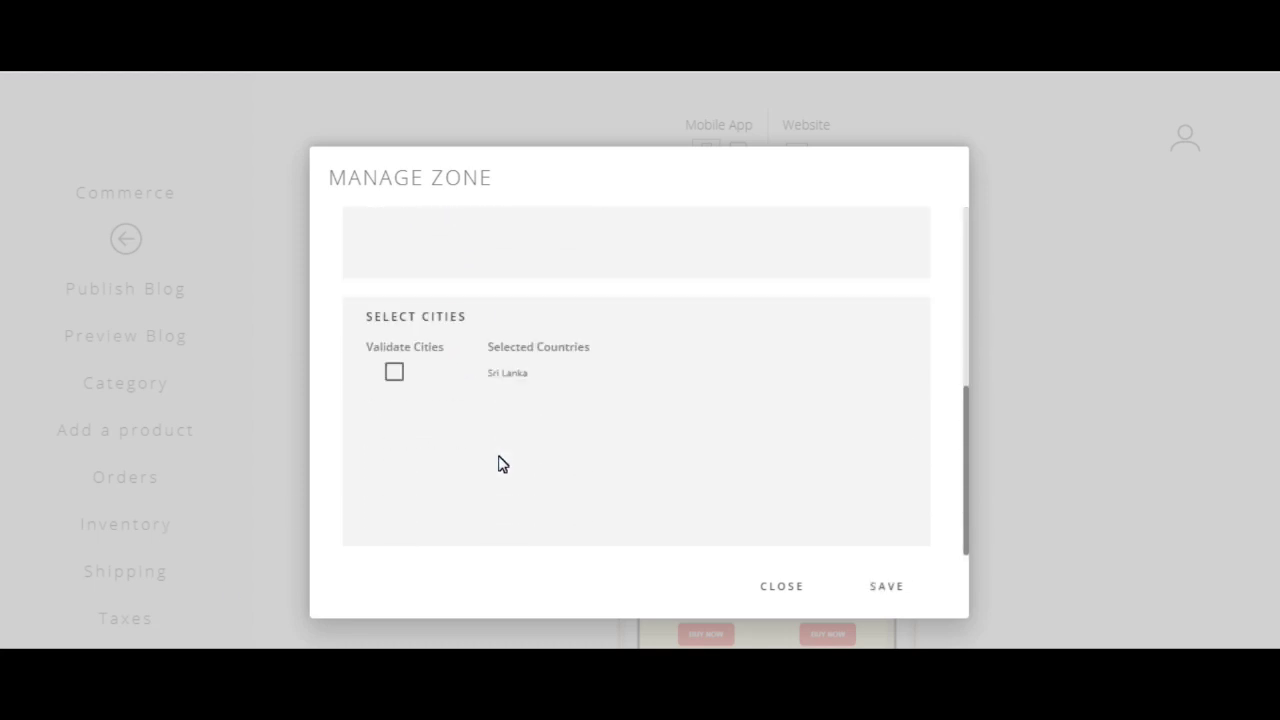
left_click(394, 375)
Step: Exclude Ampitiya, Amugoda and Amunumulla from the zone's cities and save it
scroll(717, 414, "down", 4)
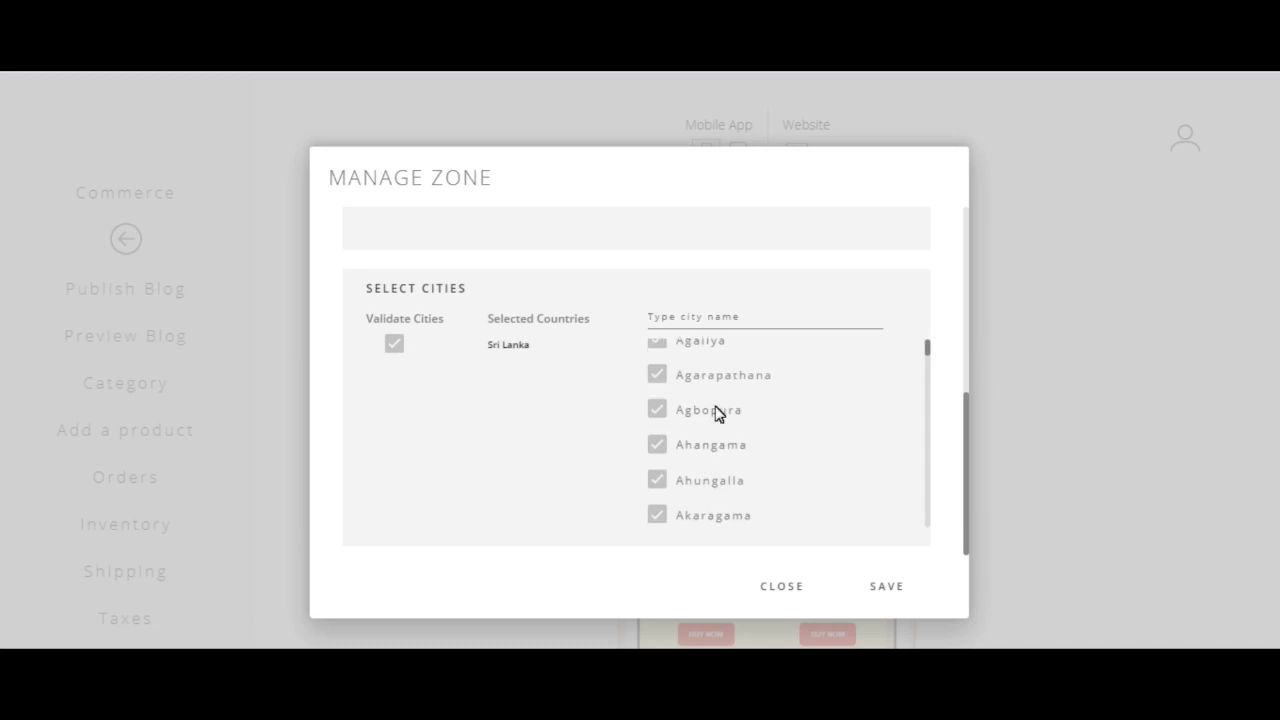
scroll(717, 414, "down", 10)
scroll(680, 410, "down", 8)
left_click(657, 379)
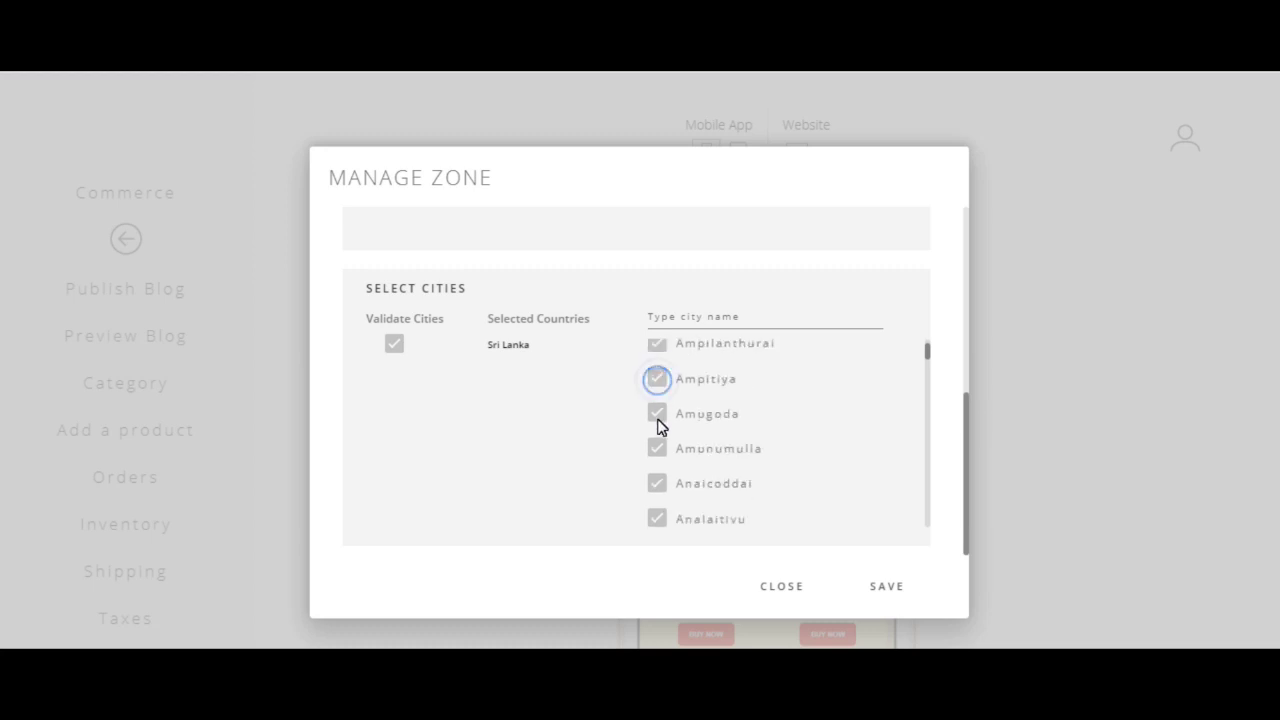
left_click(657, 379)
left_click(657, 413)
left_click(657, 449)
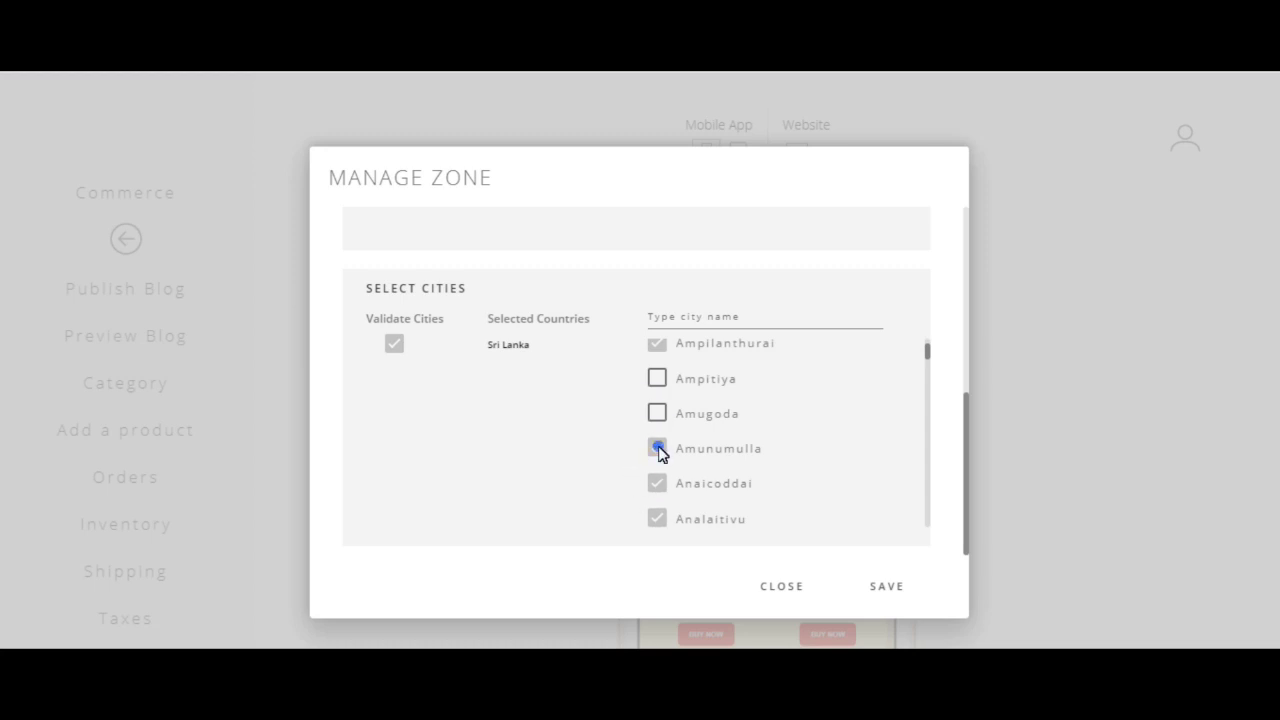
left_click(887, 585)
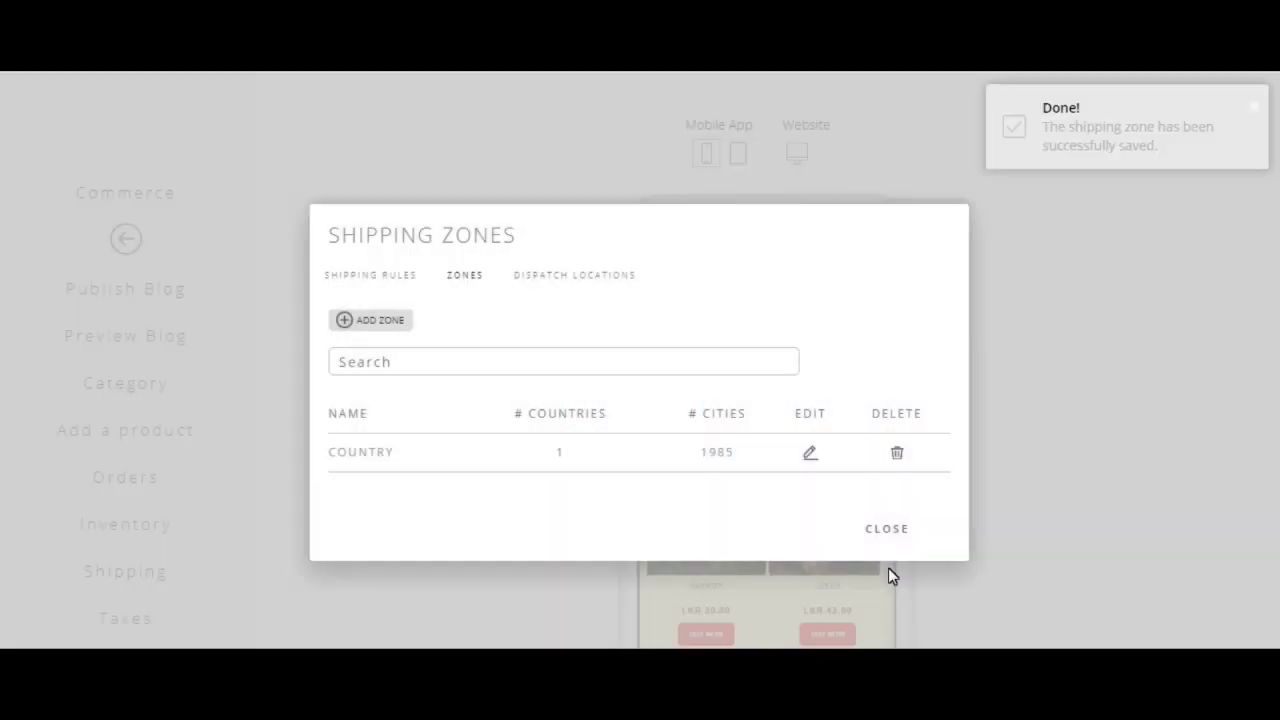
Step: Pass through Dispatch Locations to the still-empty Shipping Rules list
left_click(574, 275)
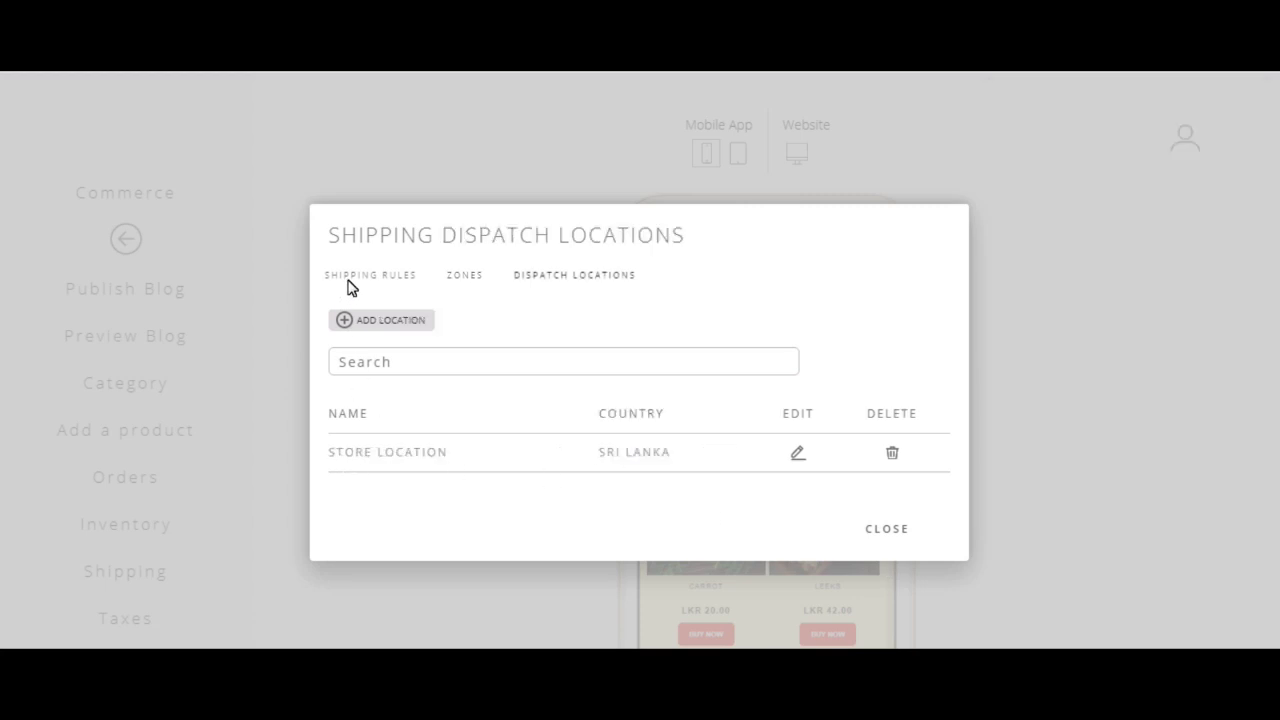
left_click(370, 275)
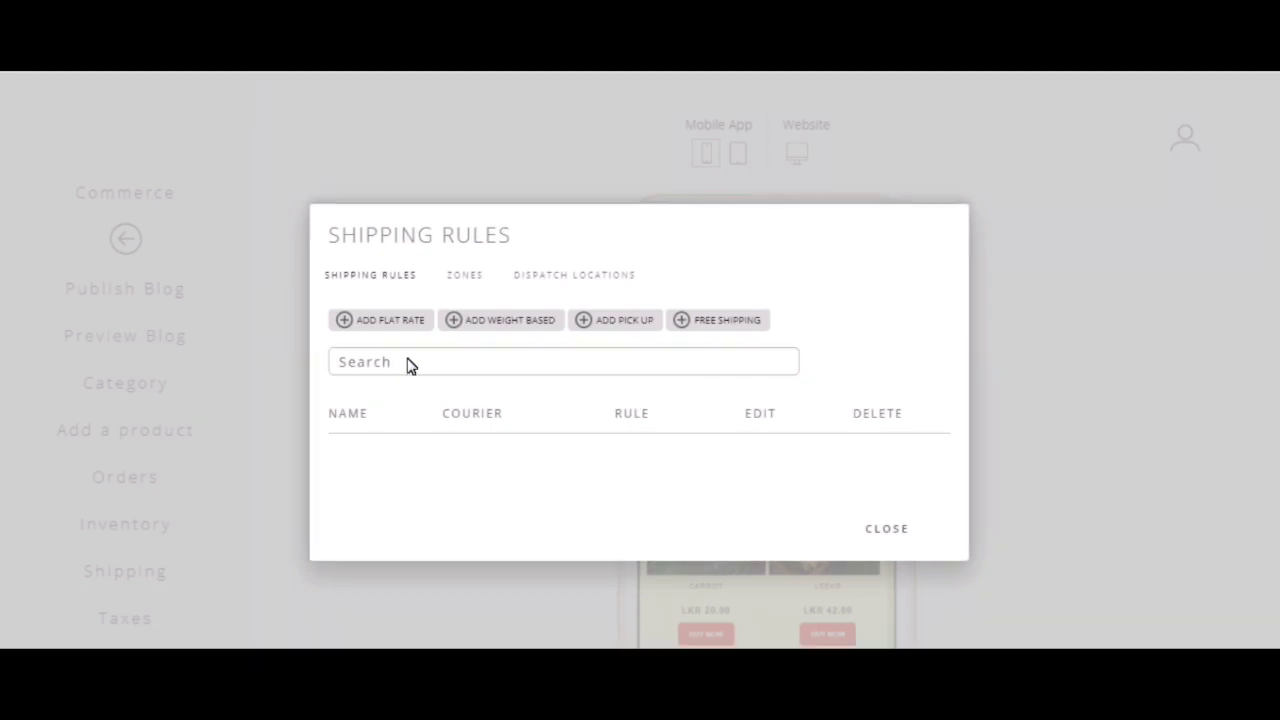
Step: Create a flat rate shipping rule named Rule1 with the Generic courier
left_click(401, 324)
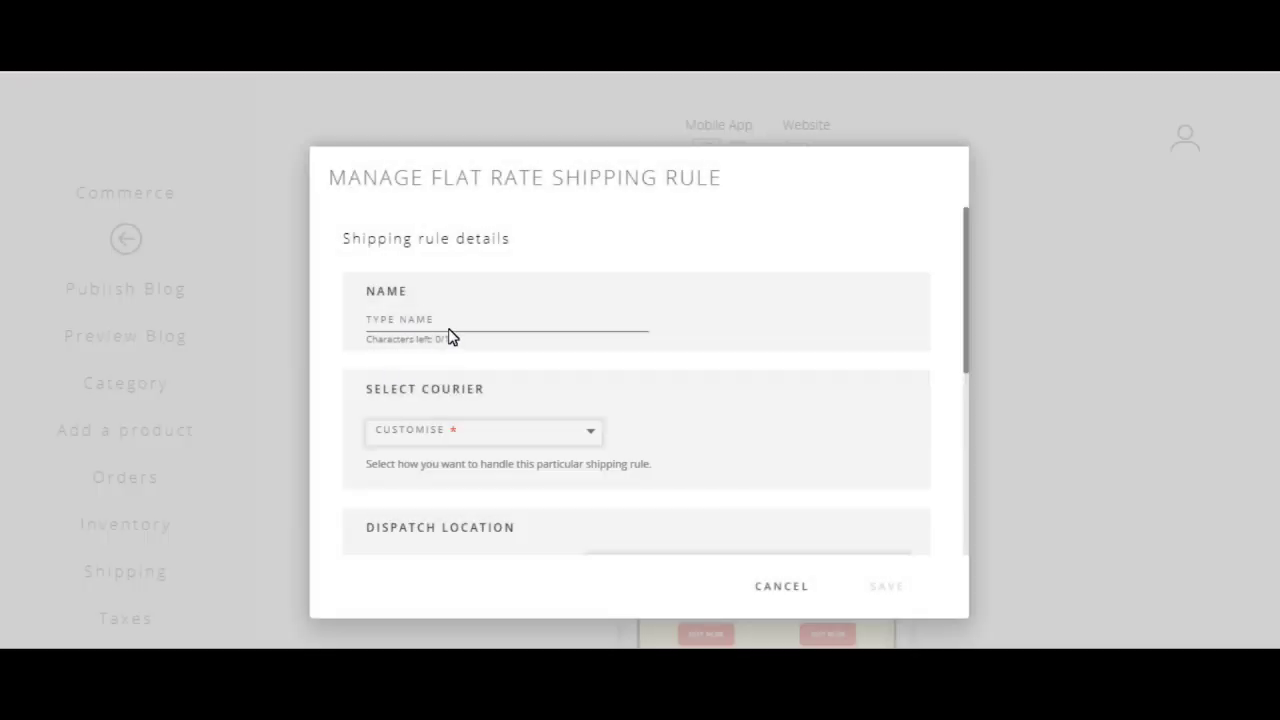
left_click(449, 337)
type("Rule1")
left_click(460, 434)
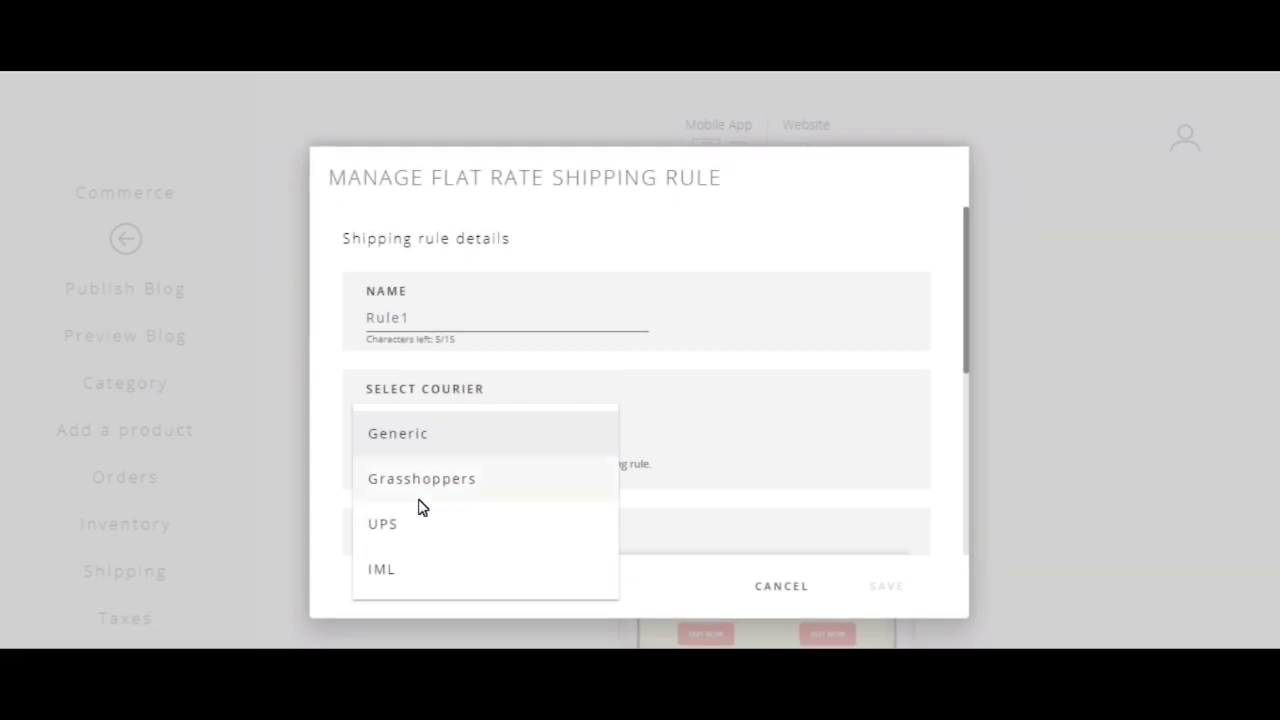
left_click(514, 444)
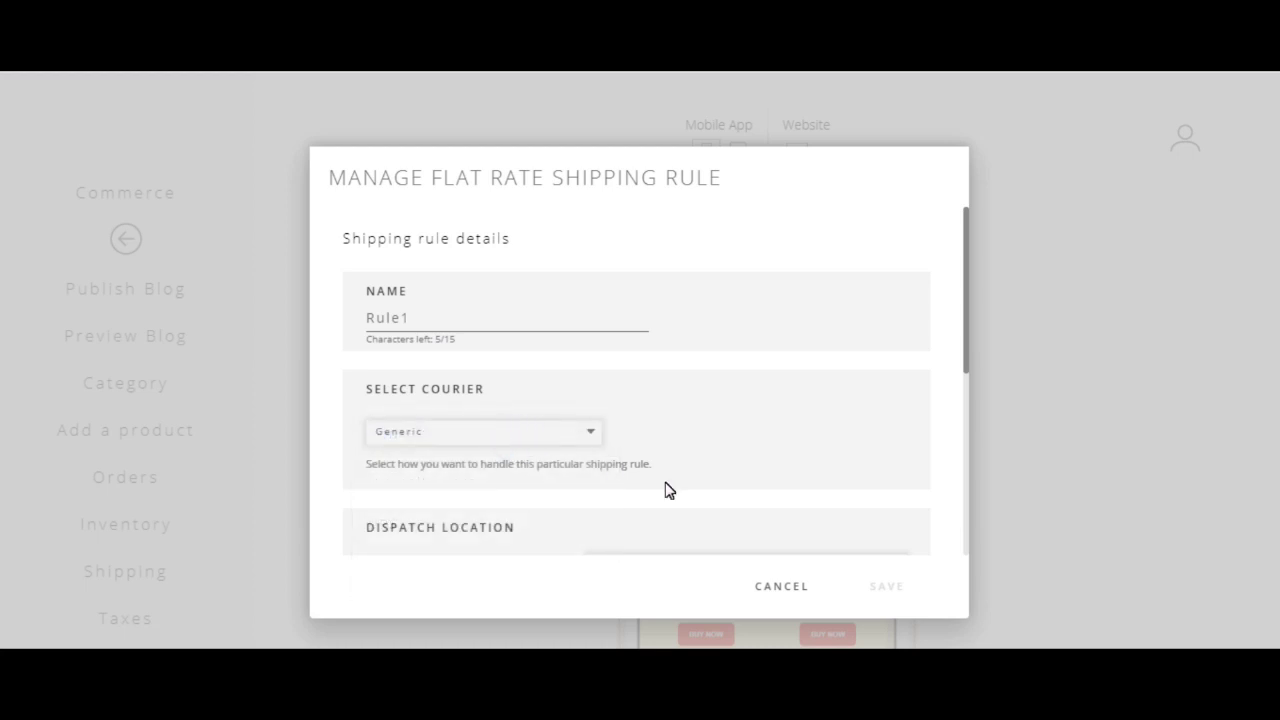
Step: Add a shipping zone entry to Rule1 under Select Zones
scroll(686, 497, "down", 2)
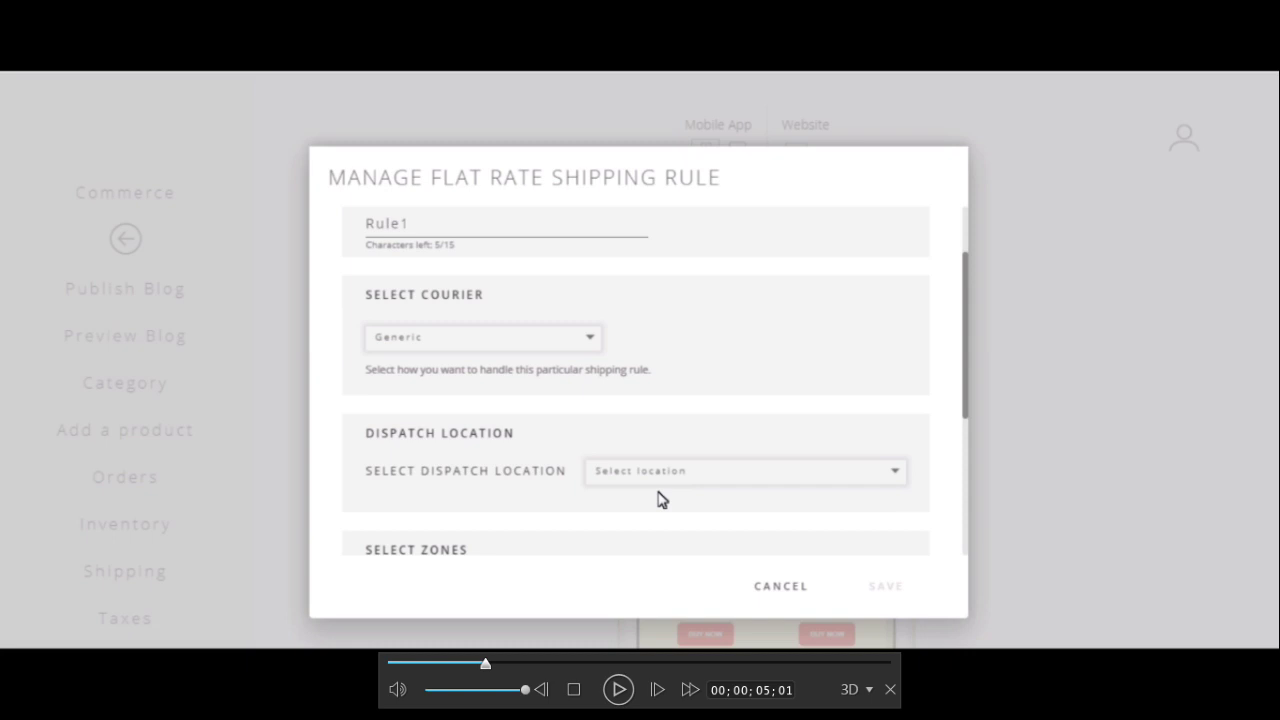
scroll(557, 477, "down", 2)
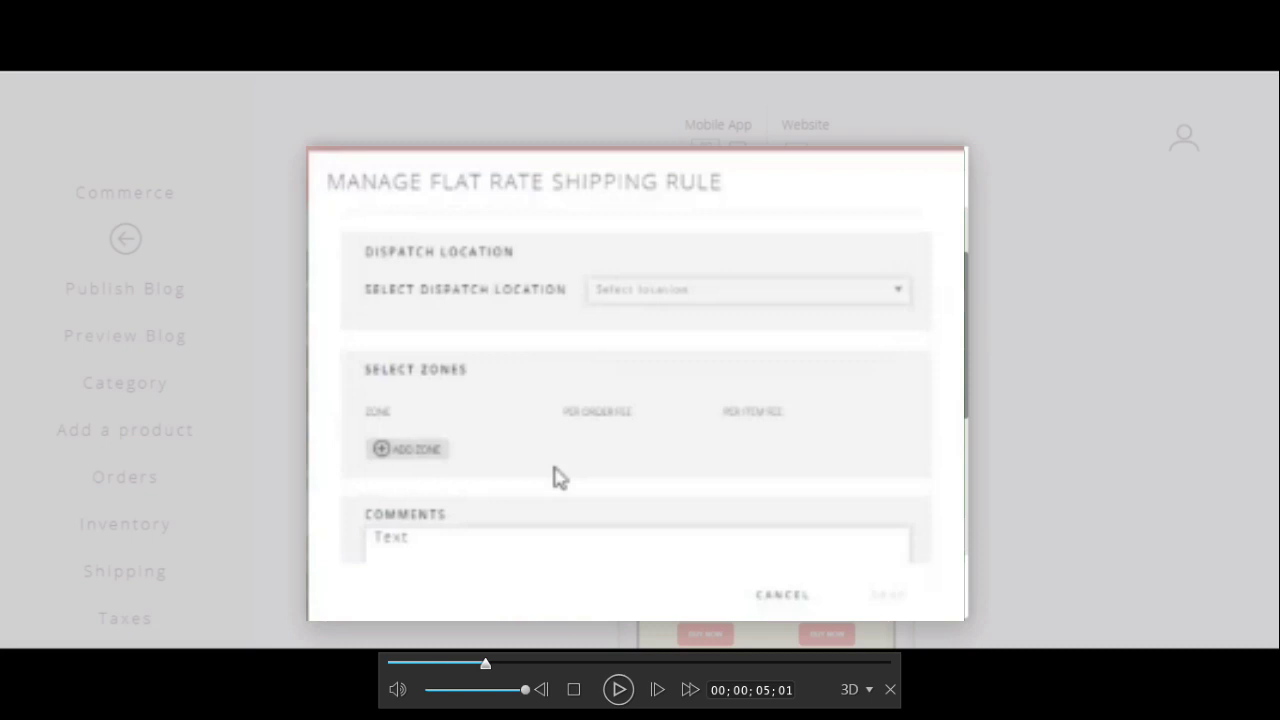
left_click(412, 450)
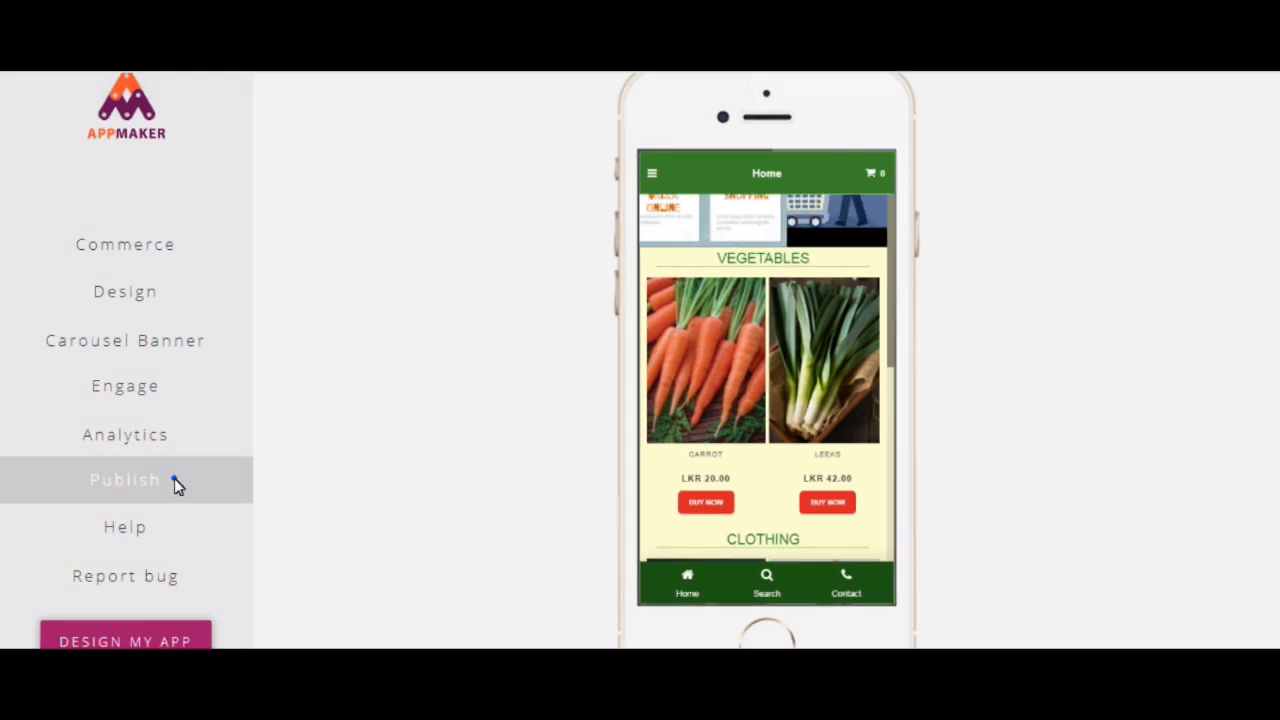
Step: Choose Submit for Approvals under Publish and look over the MiniStore approval form
left_click(174, 480)
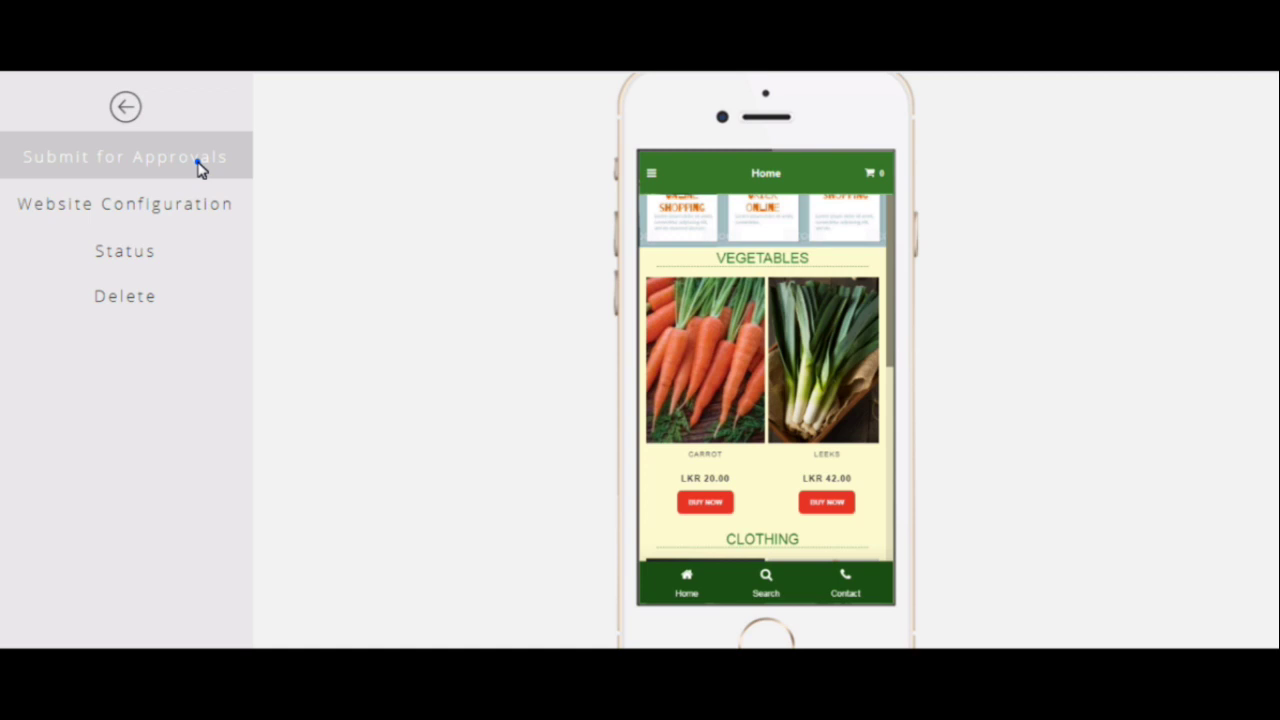
left_click(197, 162)
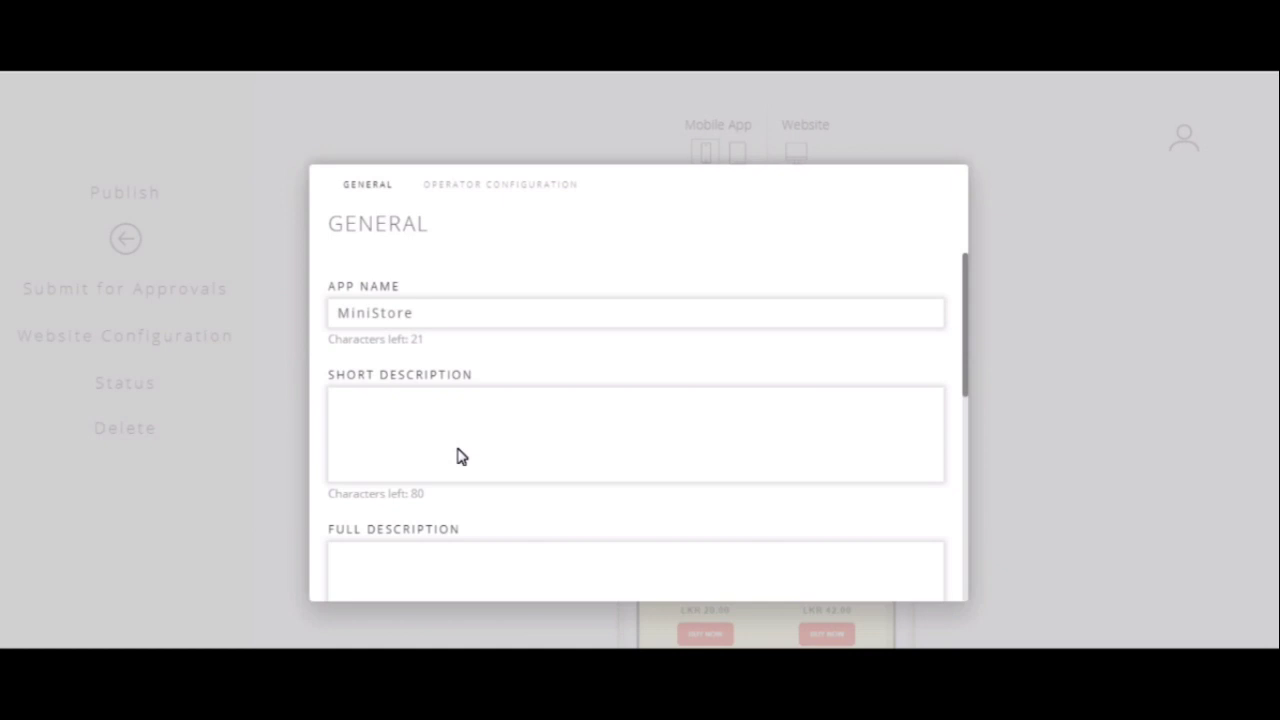
left_click(458, 455)
scroll(481, 457, "down", 3)
scroll(481, 457, "down", 3)
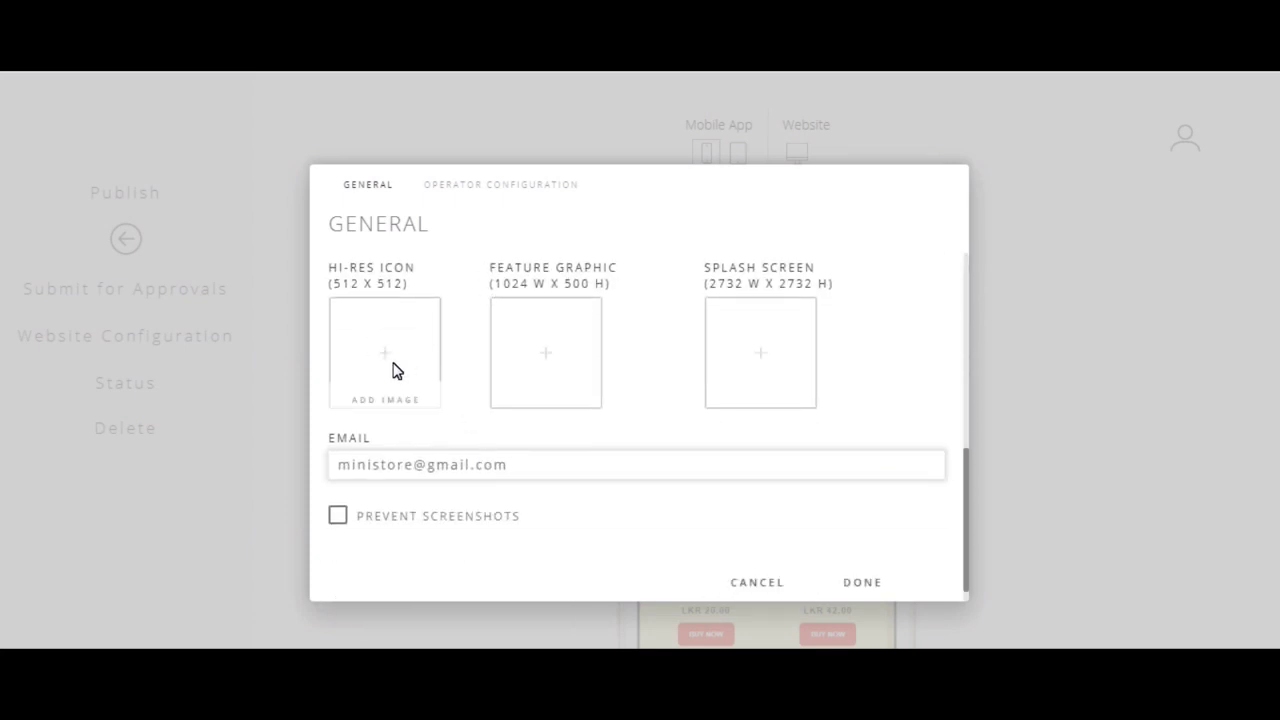
scroll(666, 436, "down", 1)
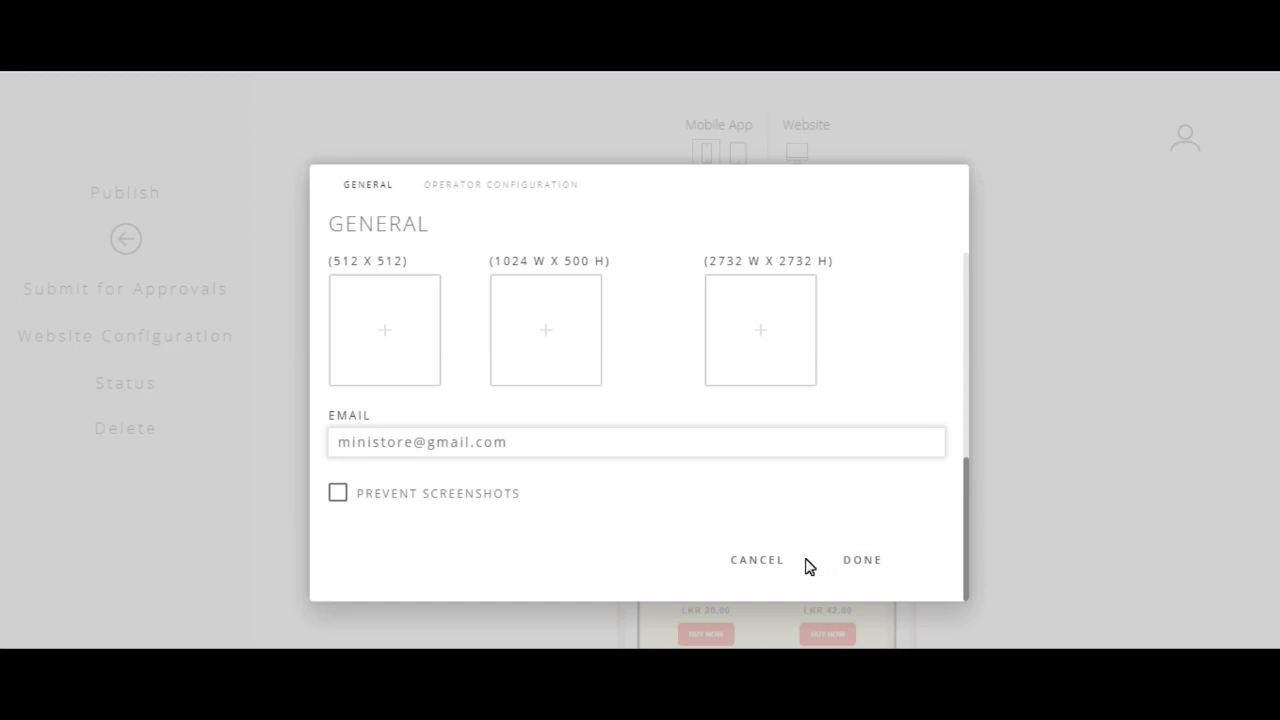
Step: Try to confirm the form, then cancel it after the fill-all-fields warning
left_click(835, 566)
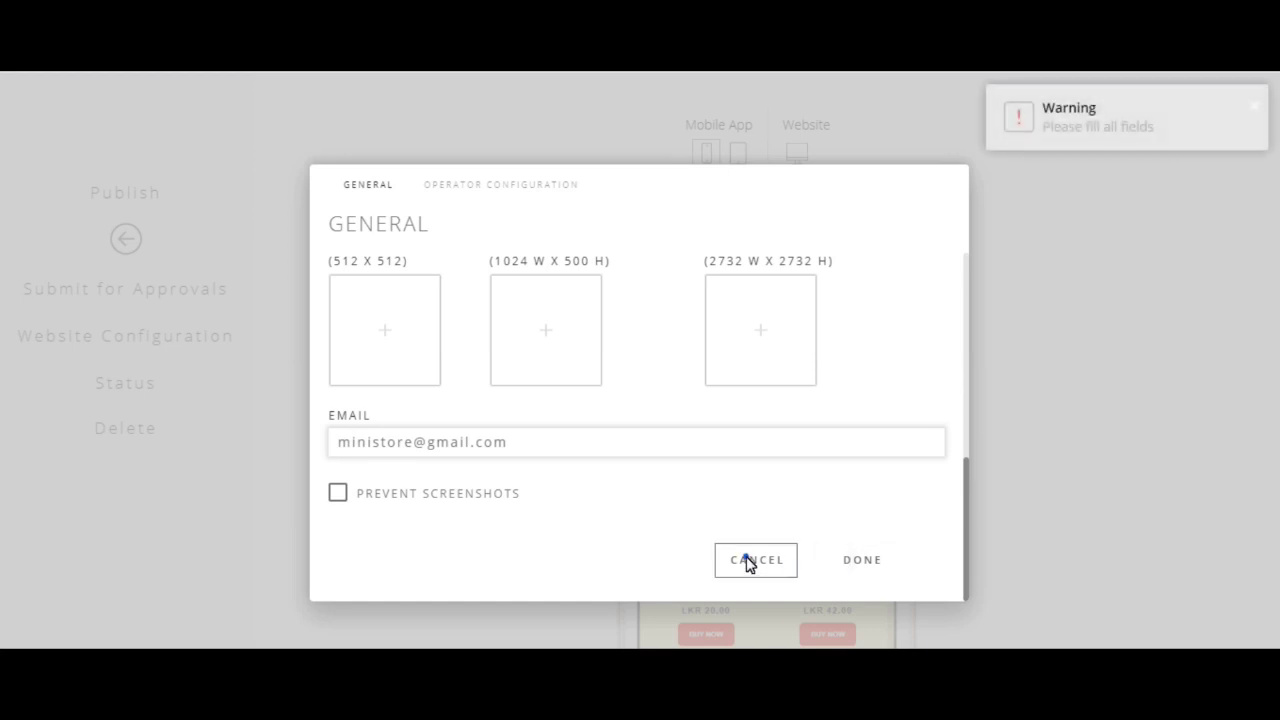
left_click(746, 560)
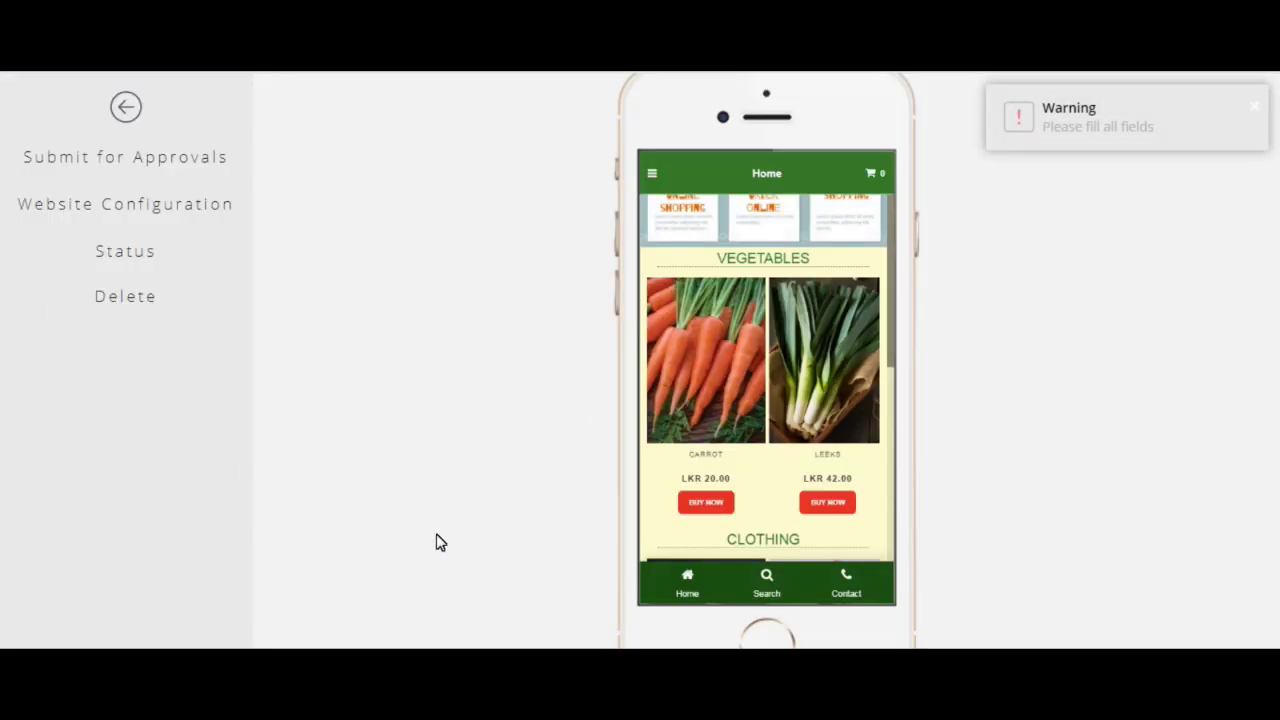
scroll(812, 374, "down", 2)
scroll(819, 435, "up", 4)
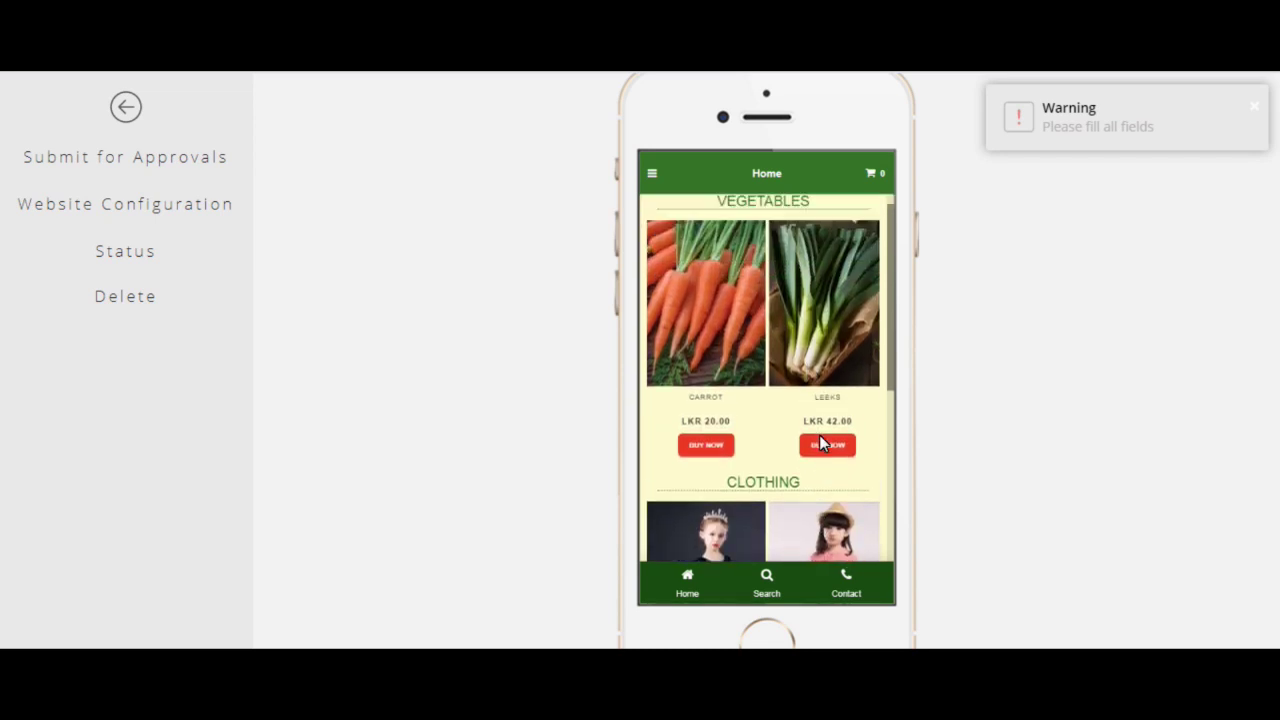
scroll(1103, 394, "up", 1)
scroll(782, 220, "up", 1)
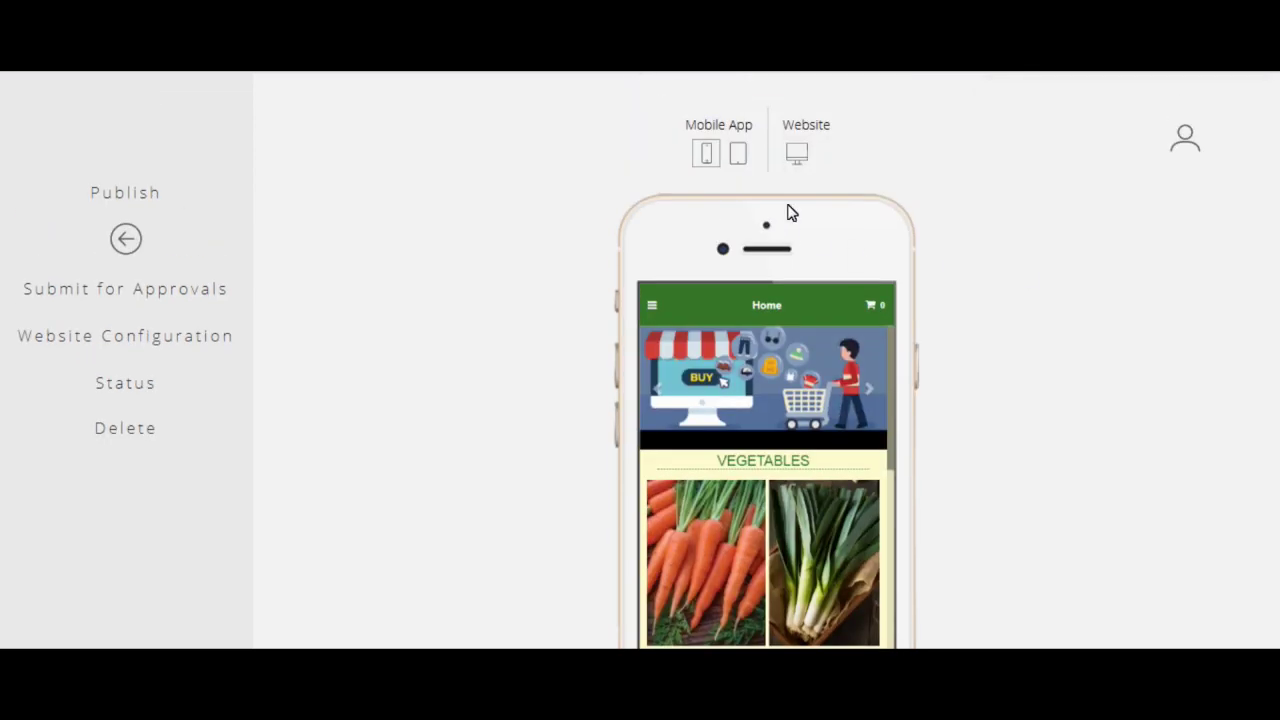
Step: Switch the preview to the desktop website and look over its About and category menus
left_click(797, 152)
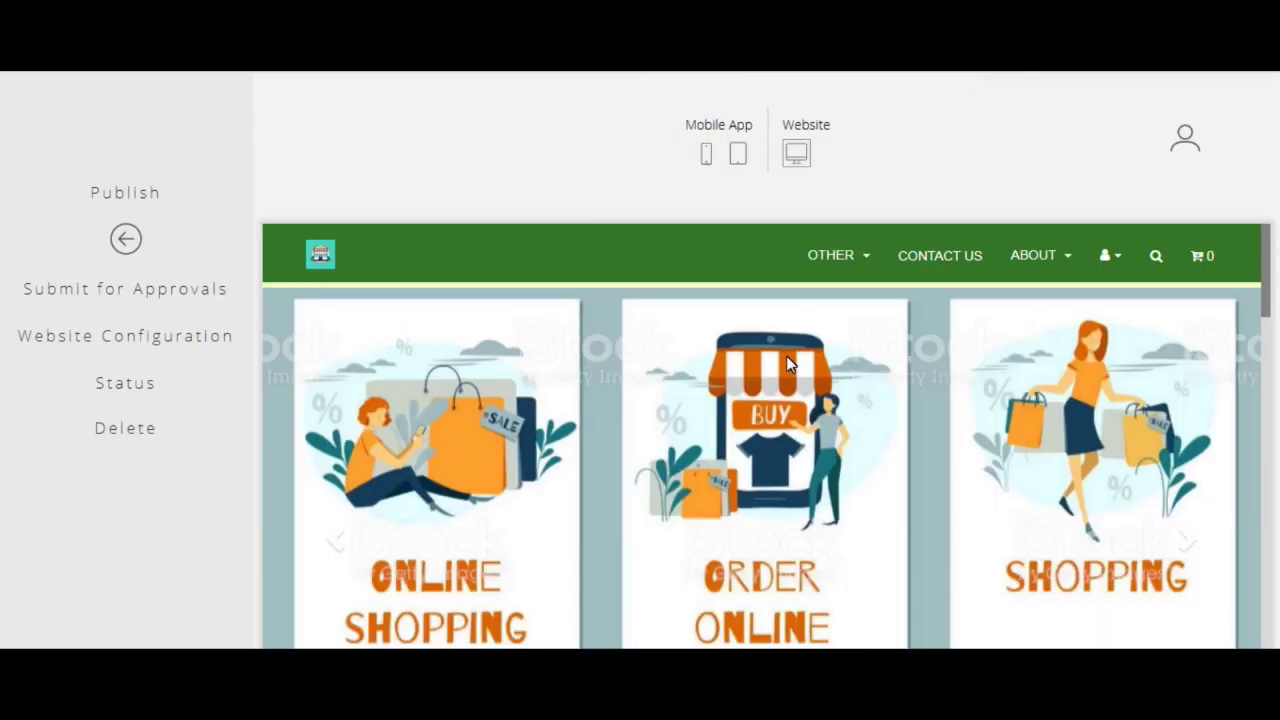
scroll(871, 397, "down", 5)
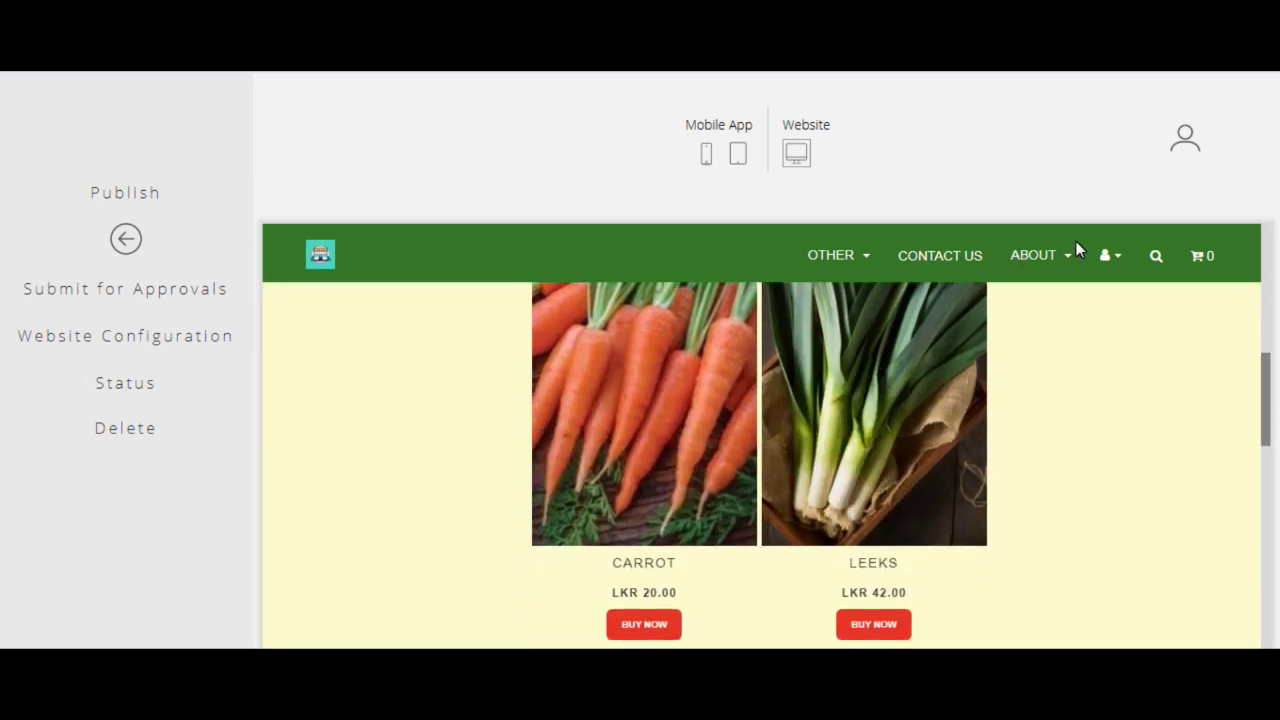
left_click(1064, 252)
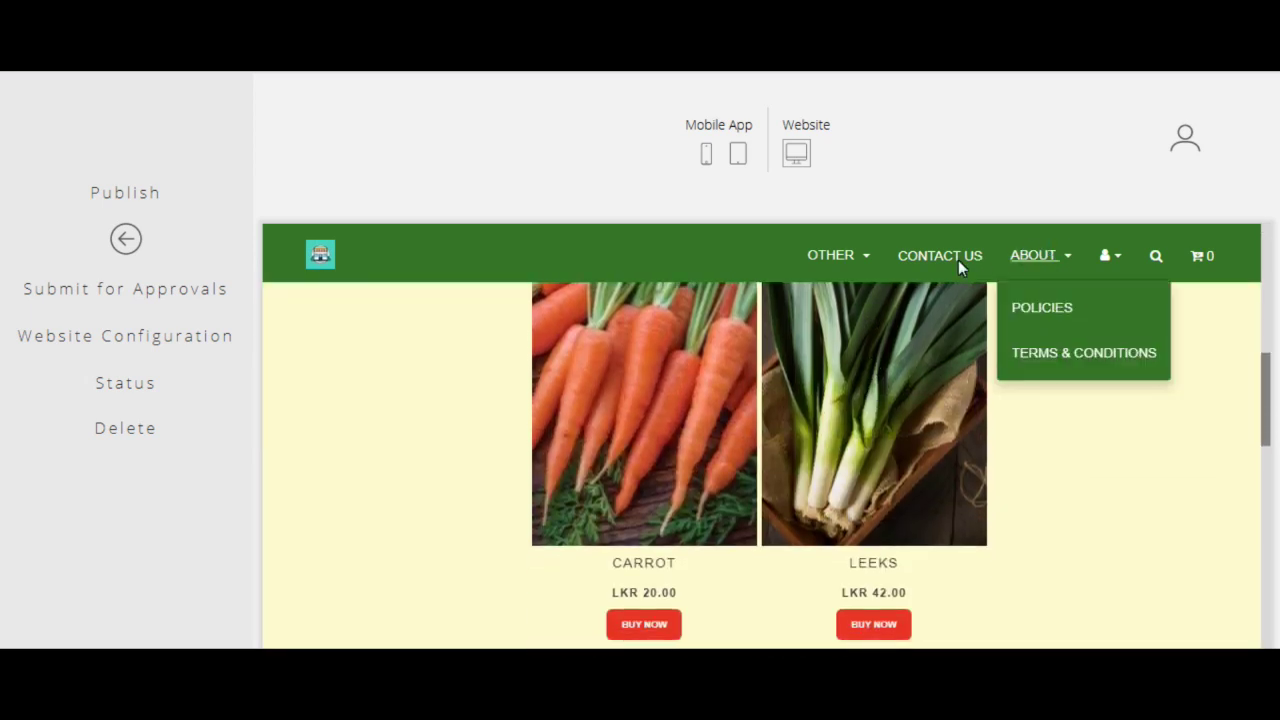
left_click(843, 252)
left_click(1046, 385)
scroll(897, 440, "up", 5)
scroll(901, 416, "down", 15)
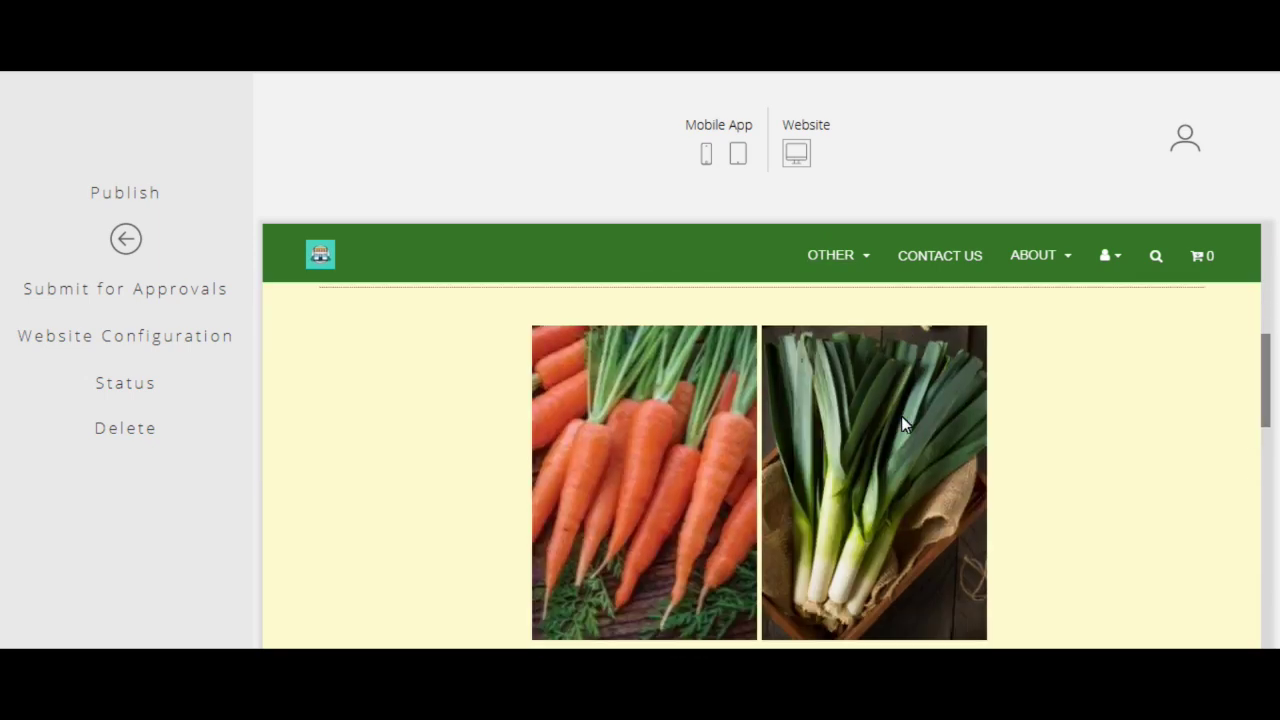
scroll(901, 416, "down", 5)
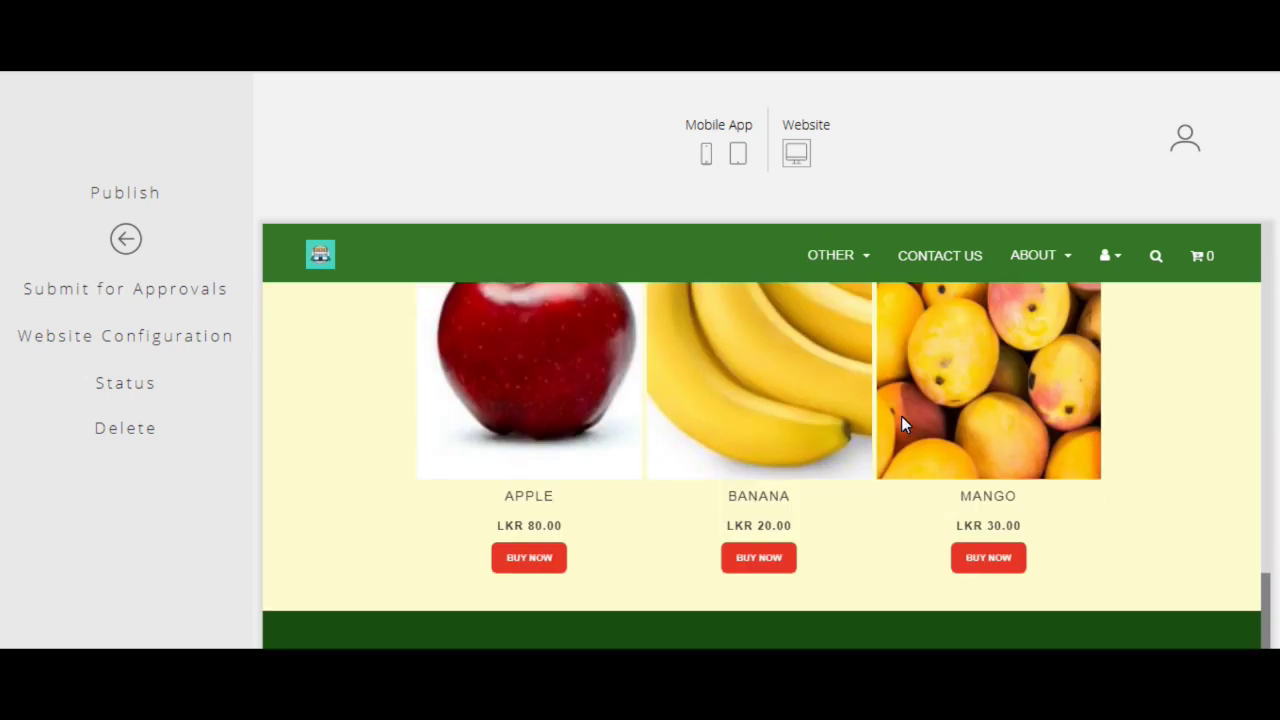
scroll(901, 416, "up", 8)
Step: Open the Clothing category page and scroll through it
left_click(826, 434)
scroll(958, 418, "down", 6)
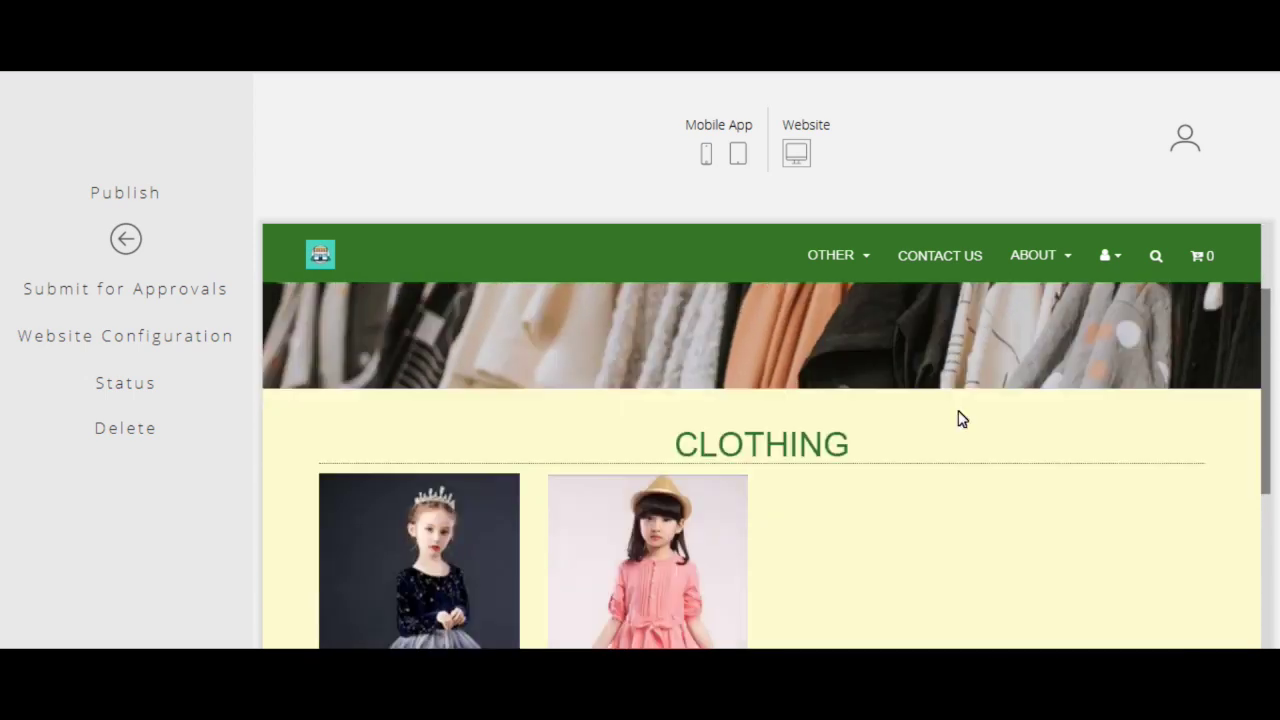
scroll(958, 418, "up", 3)
scroll(958, 418, "up", 3)
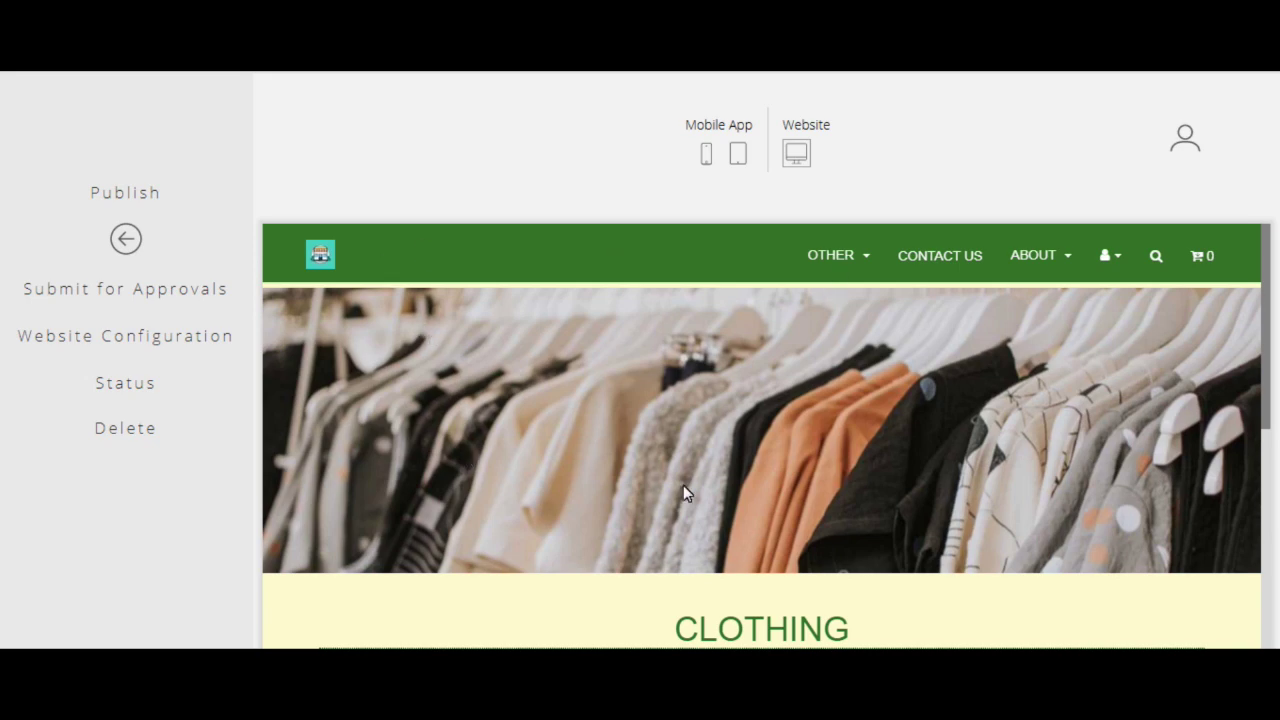
scroll(757, 354, "down", 6)
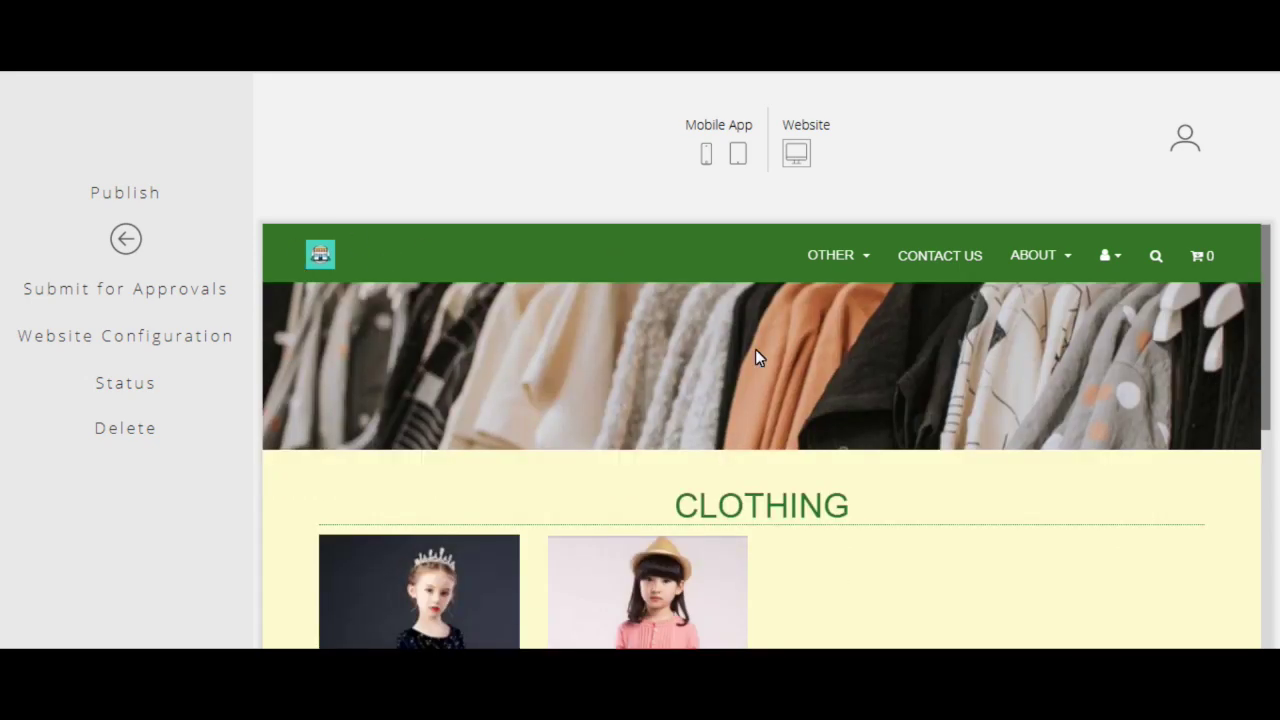
scroll(757, 358, "up", 6)
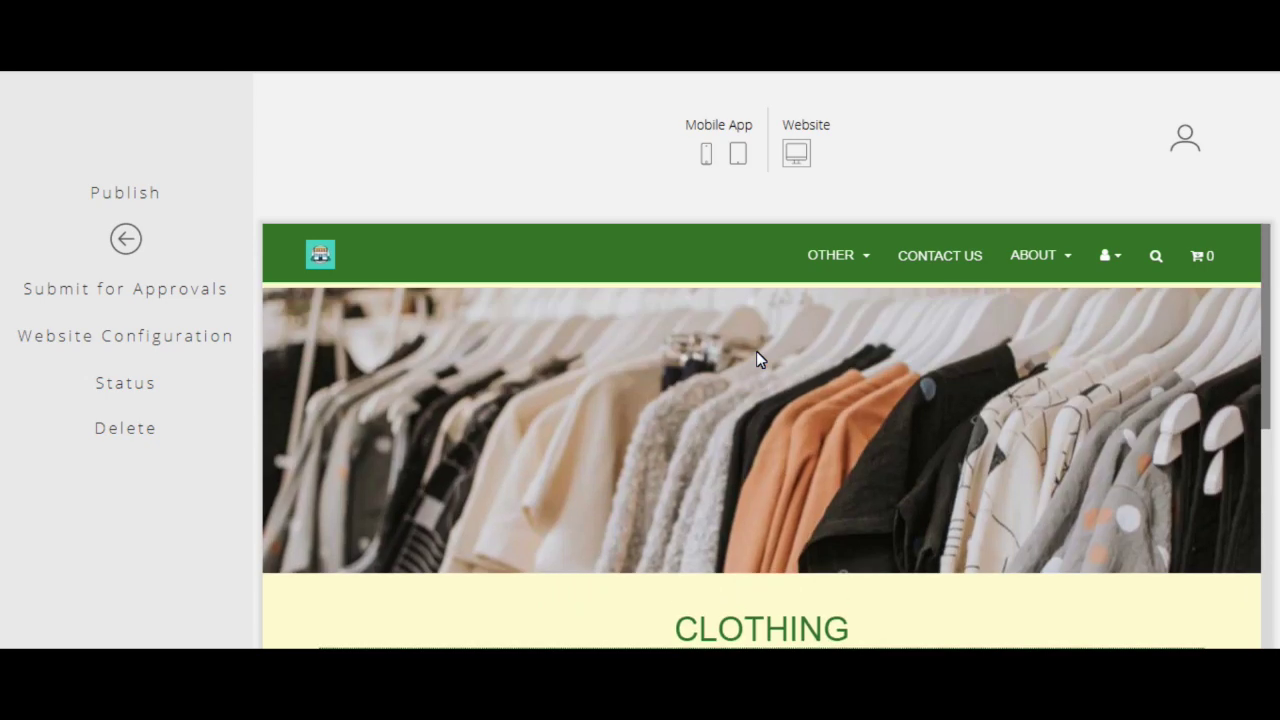
Step: Visit the Vegetables, Clothing and Fruits category pages in turn
left_click(863, 259)
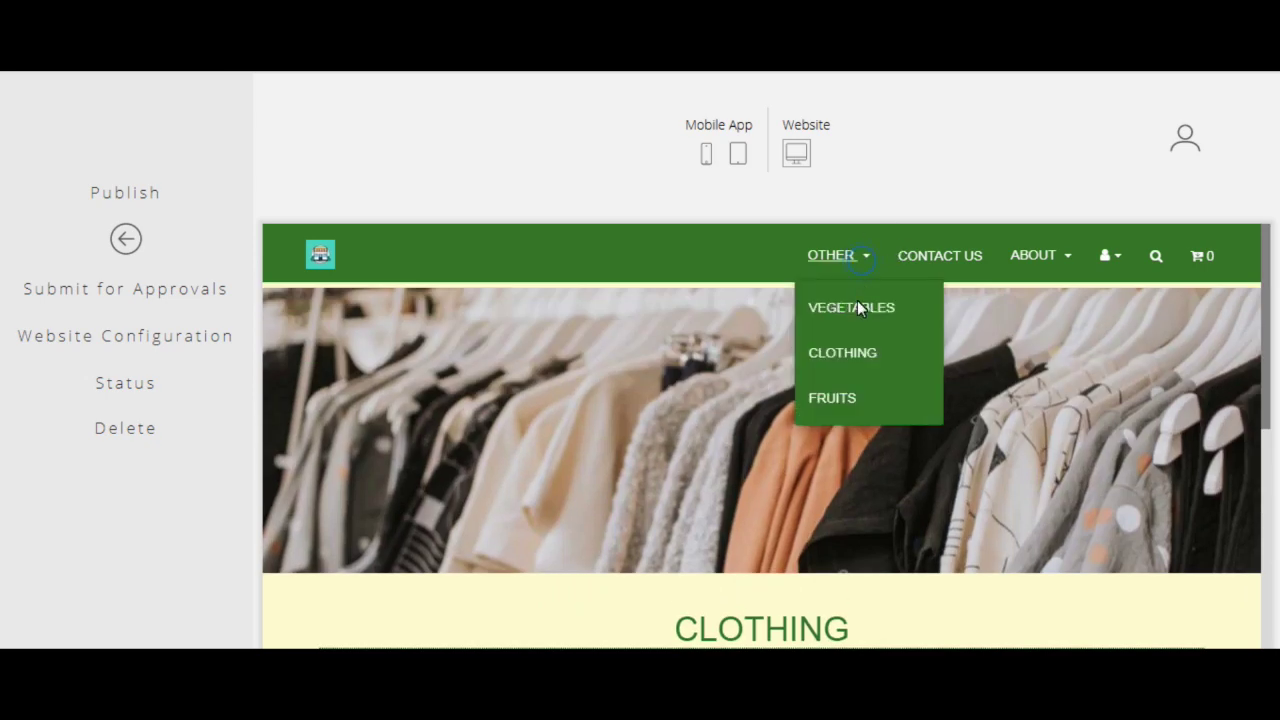
left_click(857, 302)
scroll(700, 372, "down", 5)
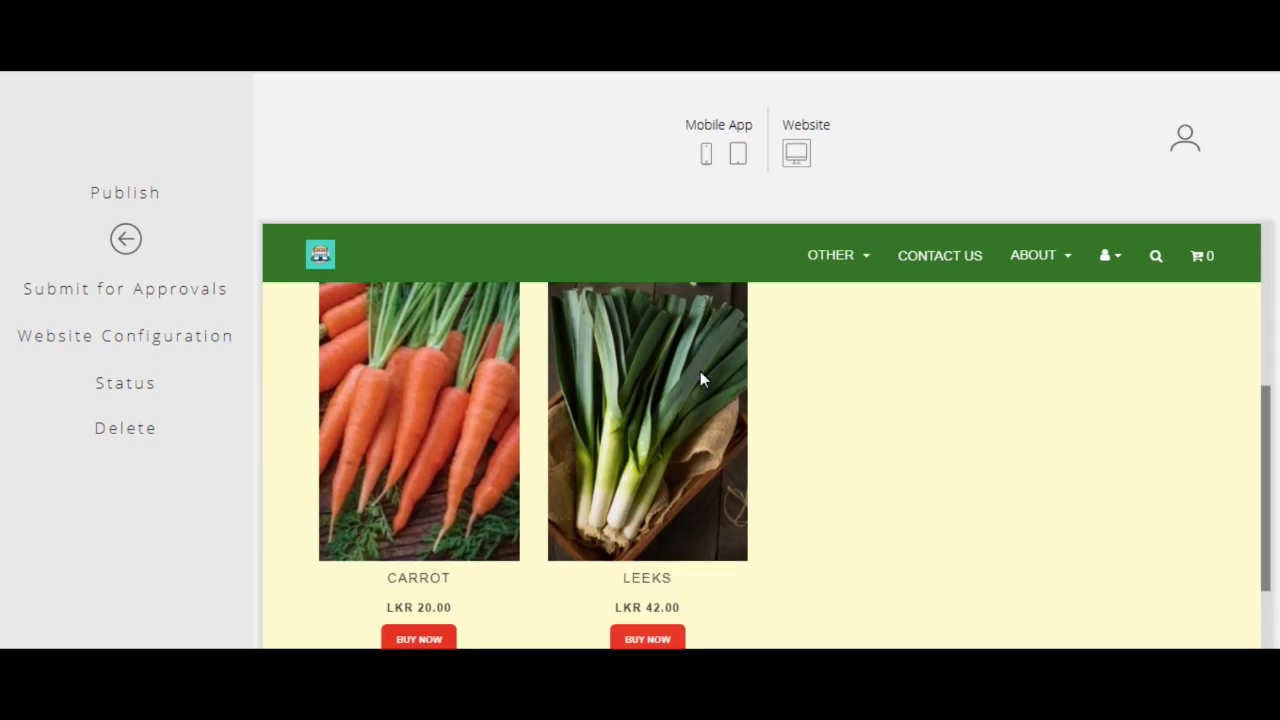
left_click(853, 260)
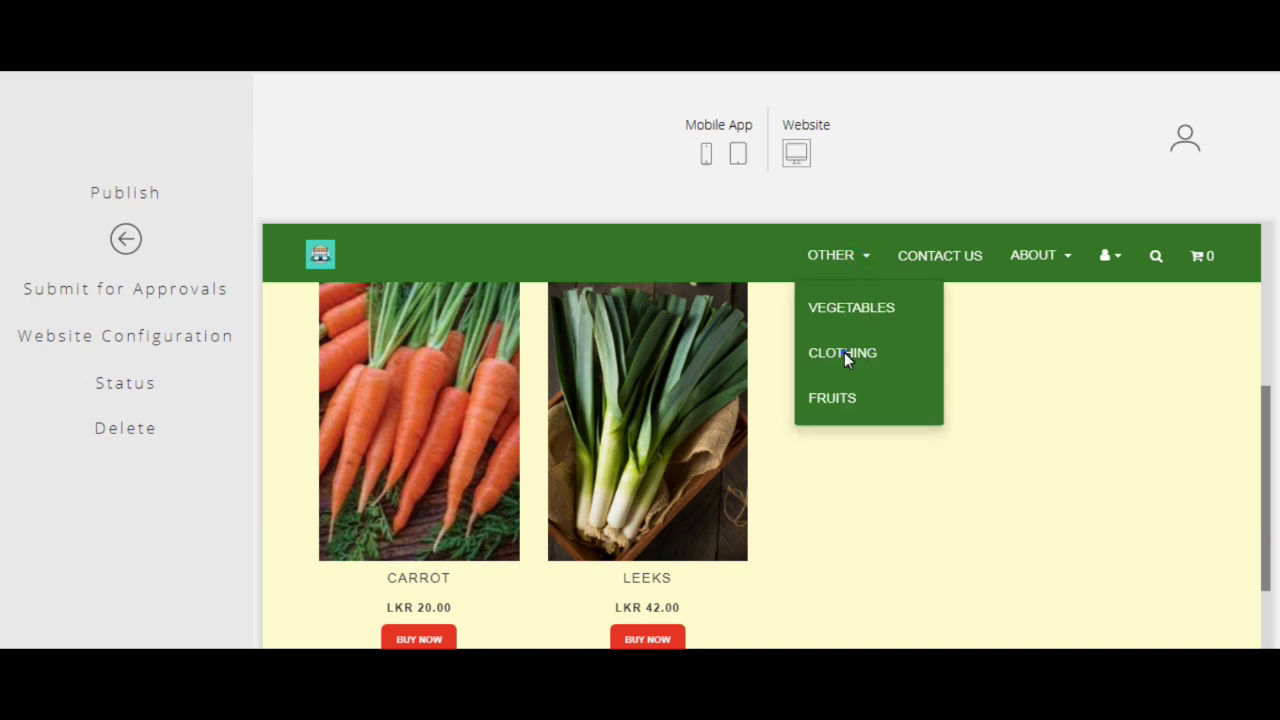
left_click(844, 352)
left_click(877, 262)
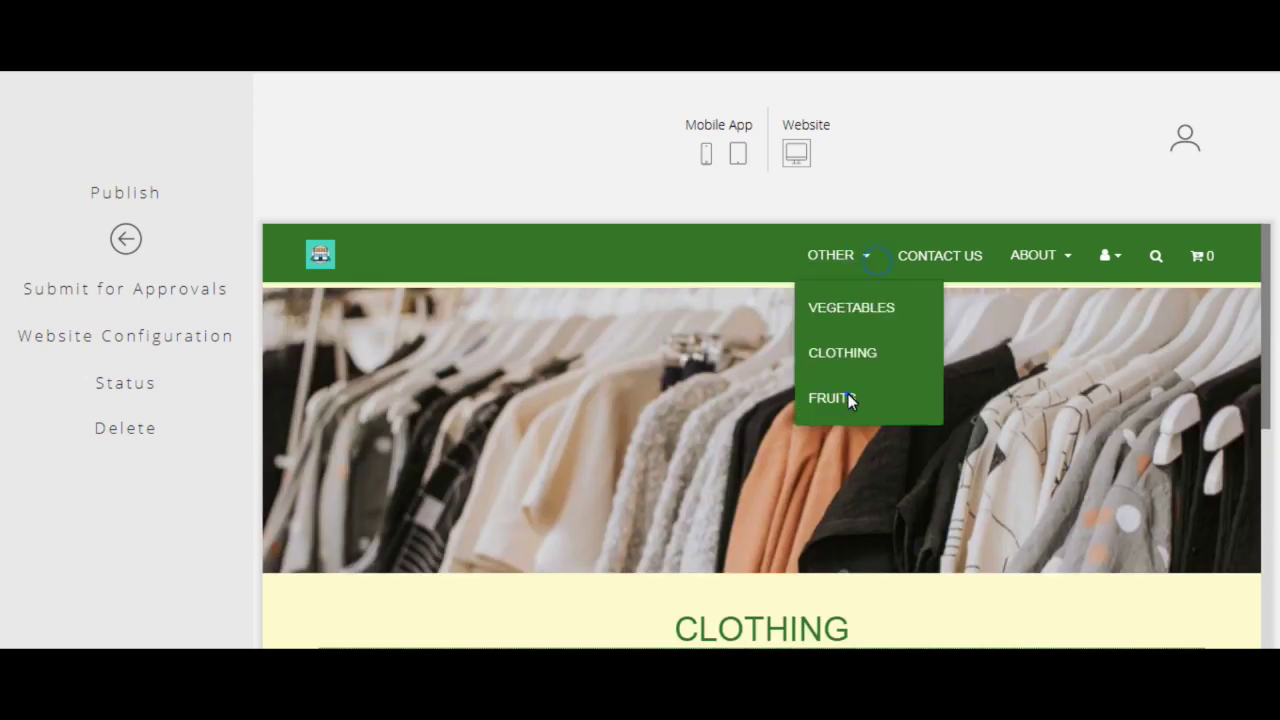
left_click(849, 398)
scroll(848, 397, "down", 5)
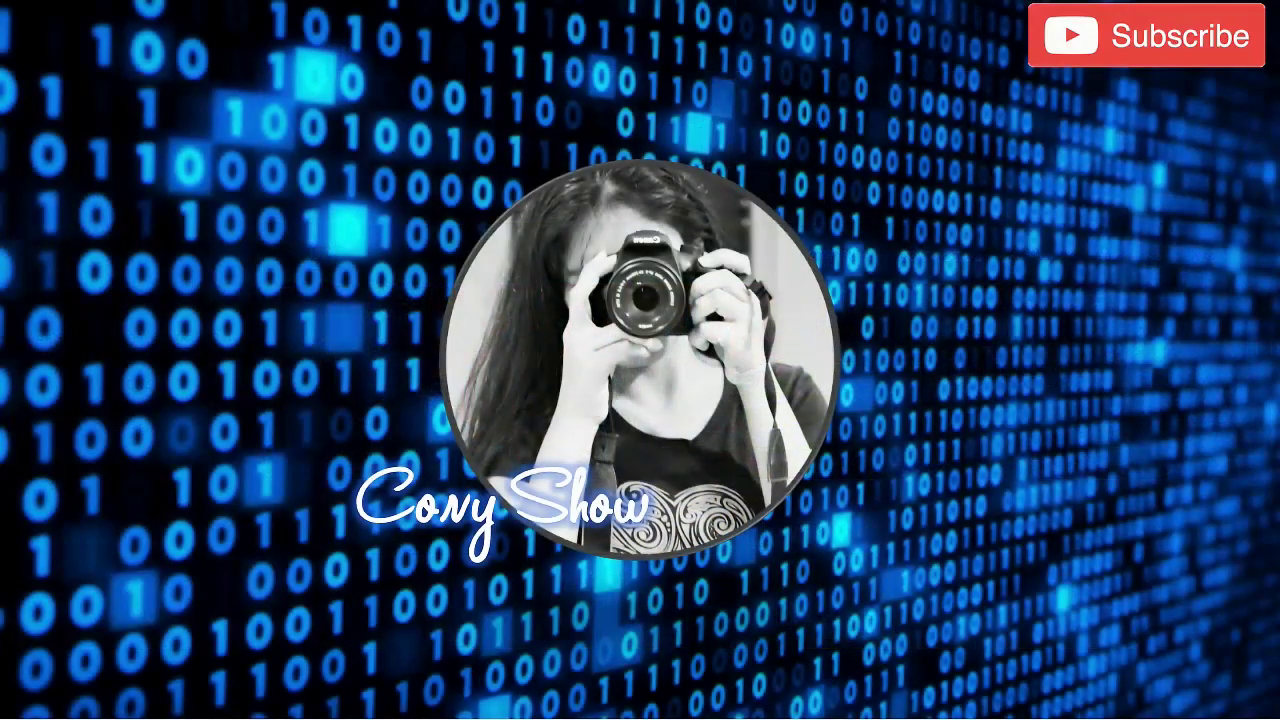